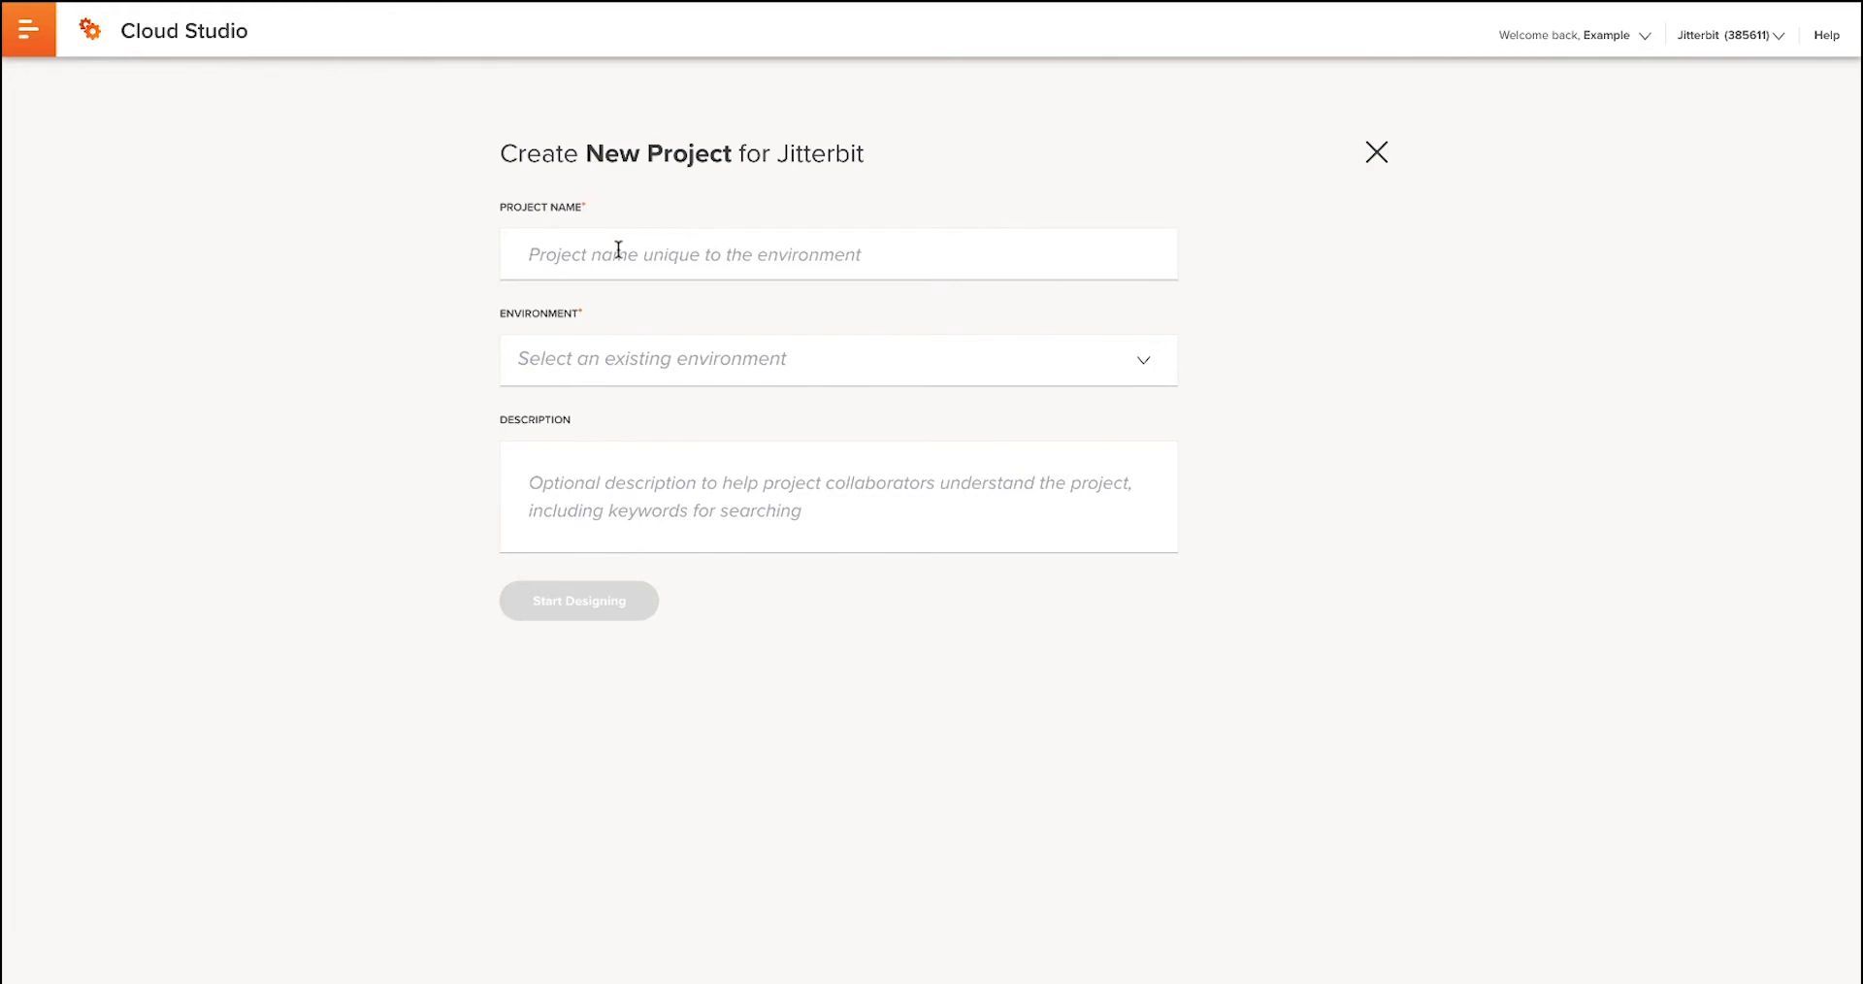
# Create the project Magento Customer to FTP in the Default Environment with the description Tutorial for Magento and start designing
pyautogui.click(582, 252)
pyautogui.write('Magento')
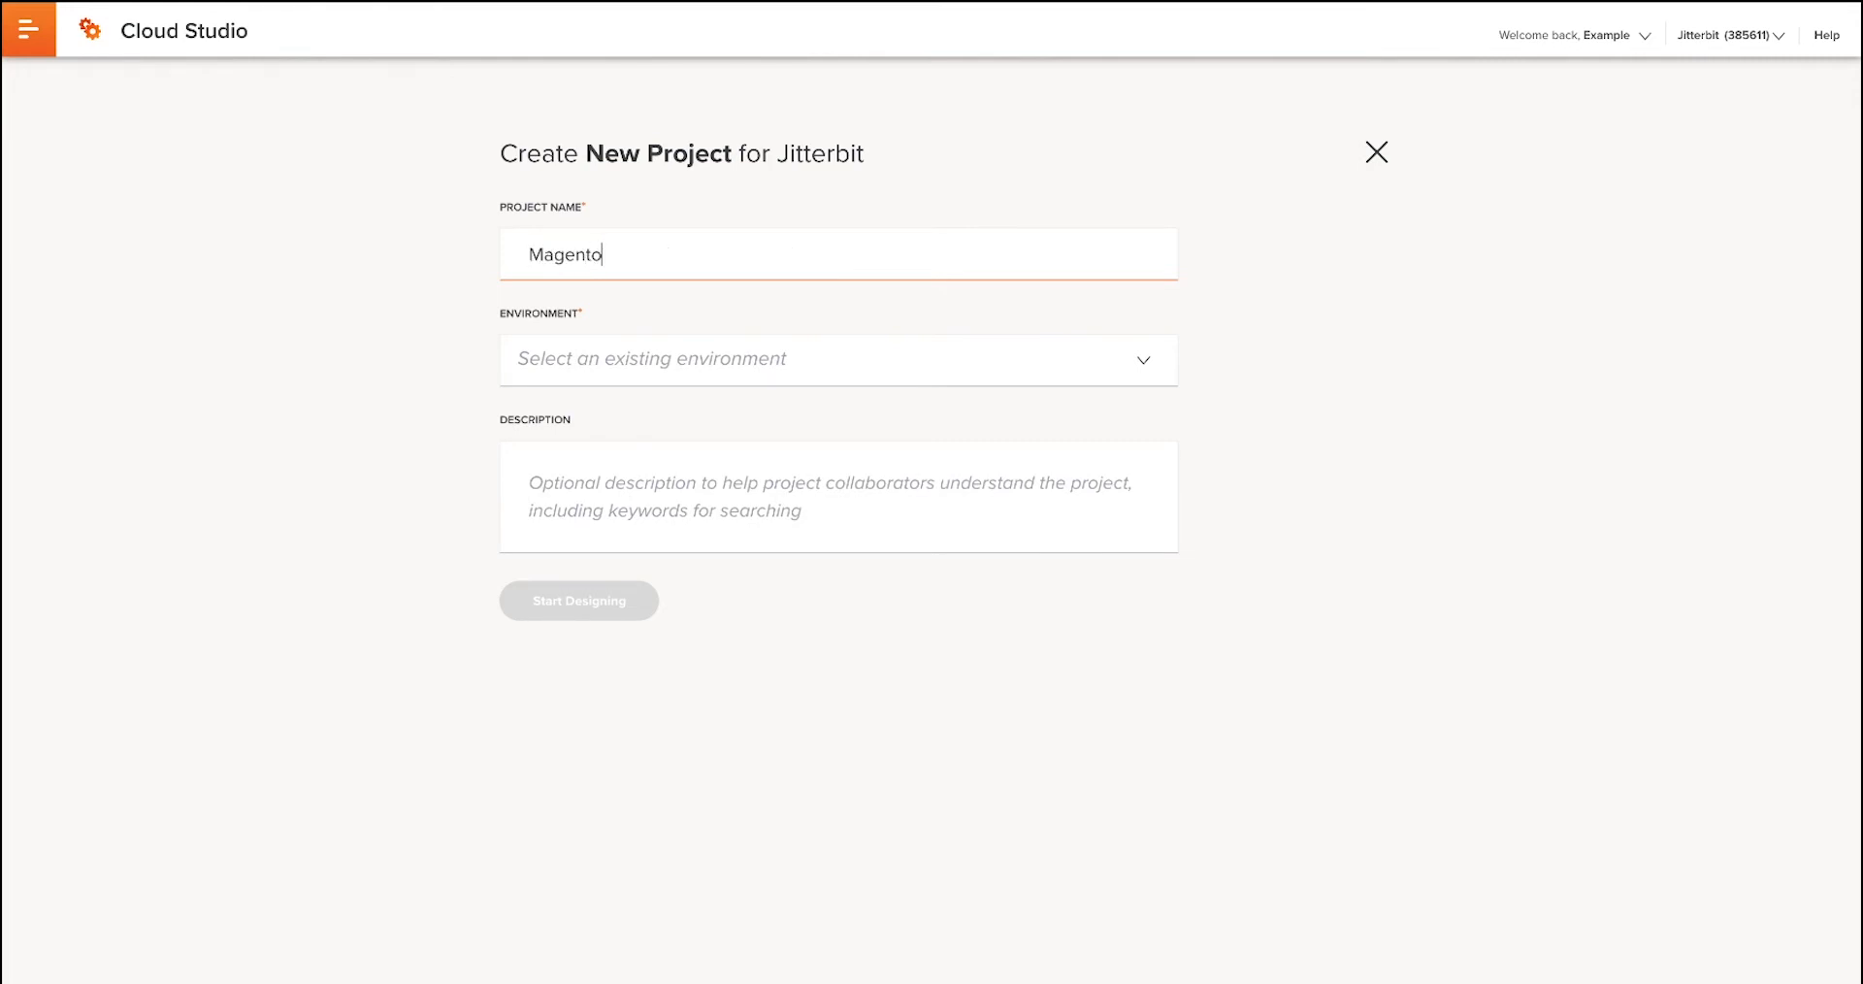
pyautogui.write(' Customer to FTP')
pyautogui.click(614, 357)
pyautogui.click(614, 357)
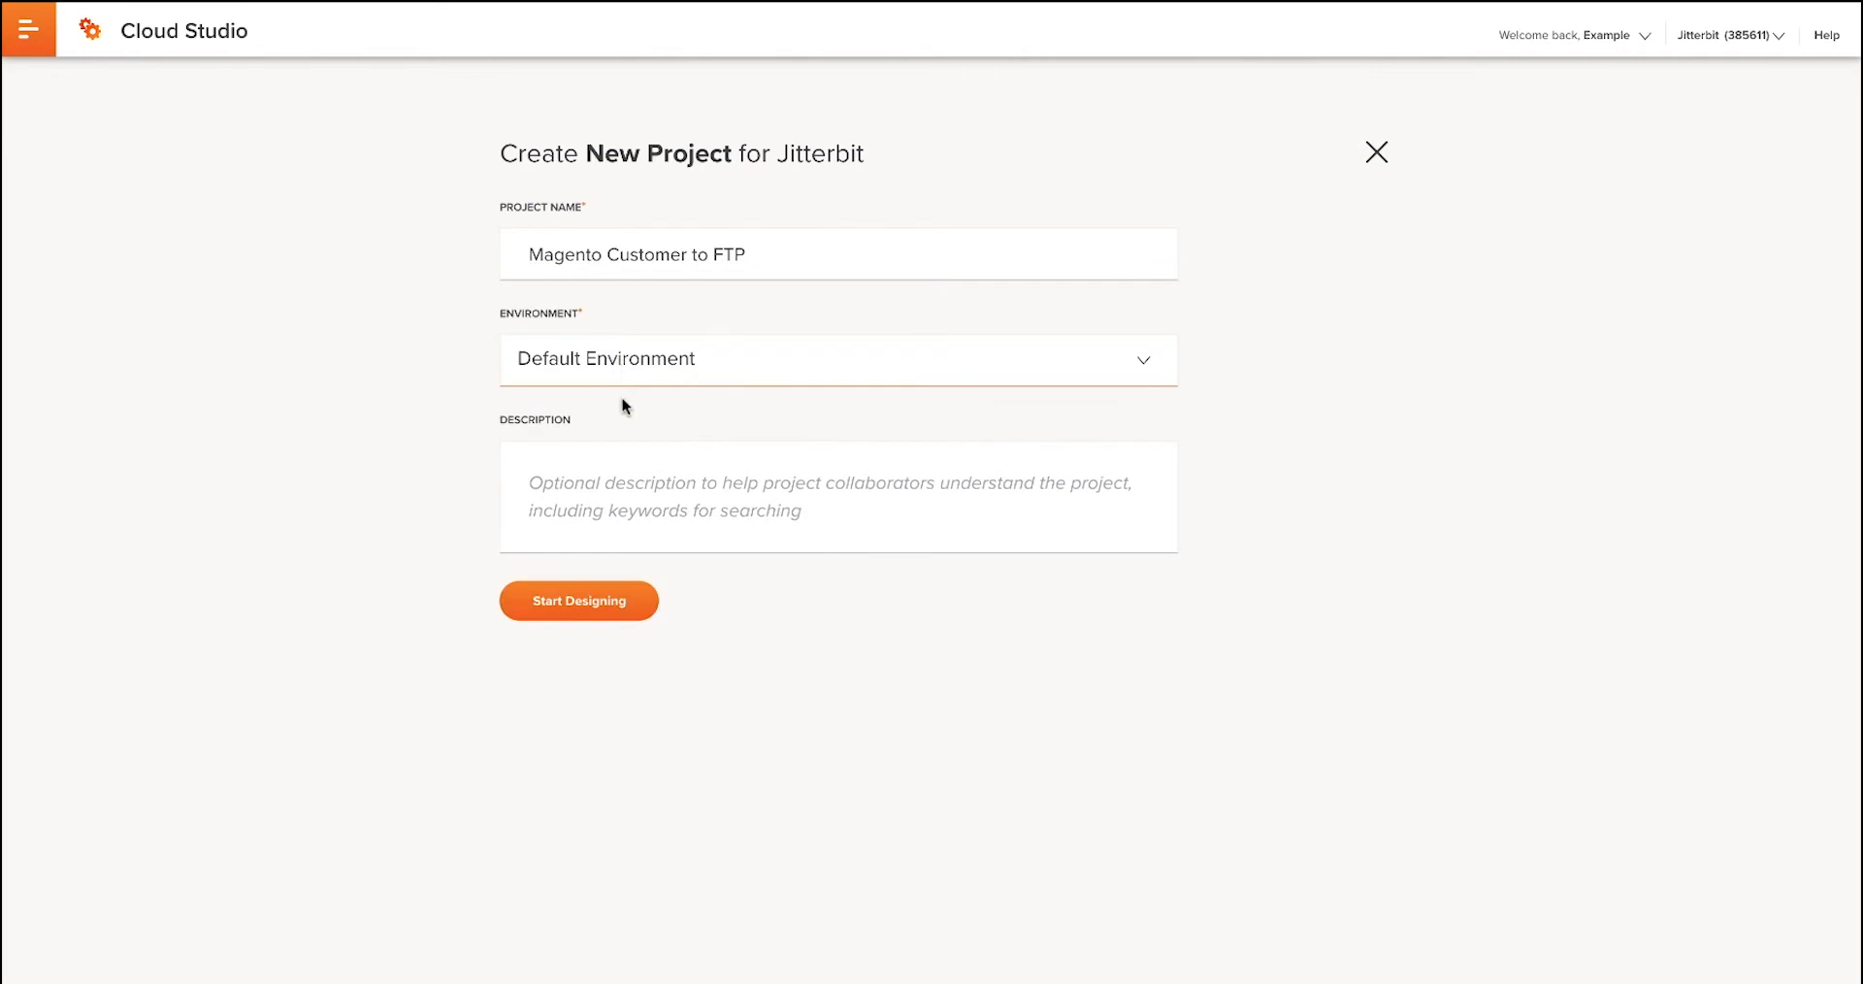
pyautogui.click(629, 482)
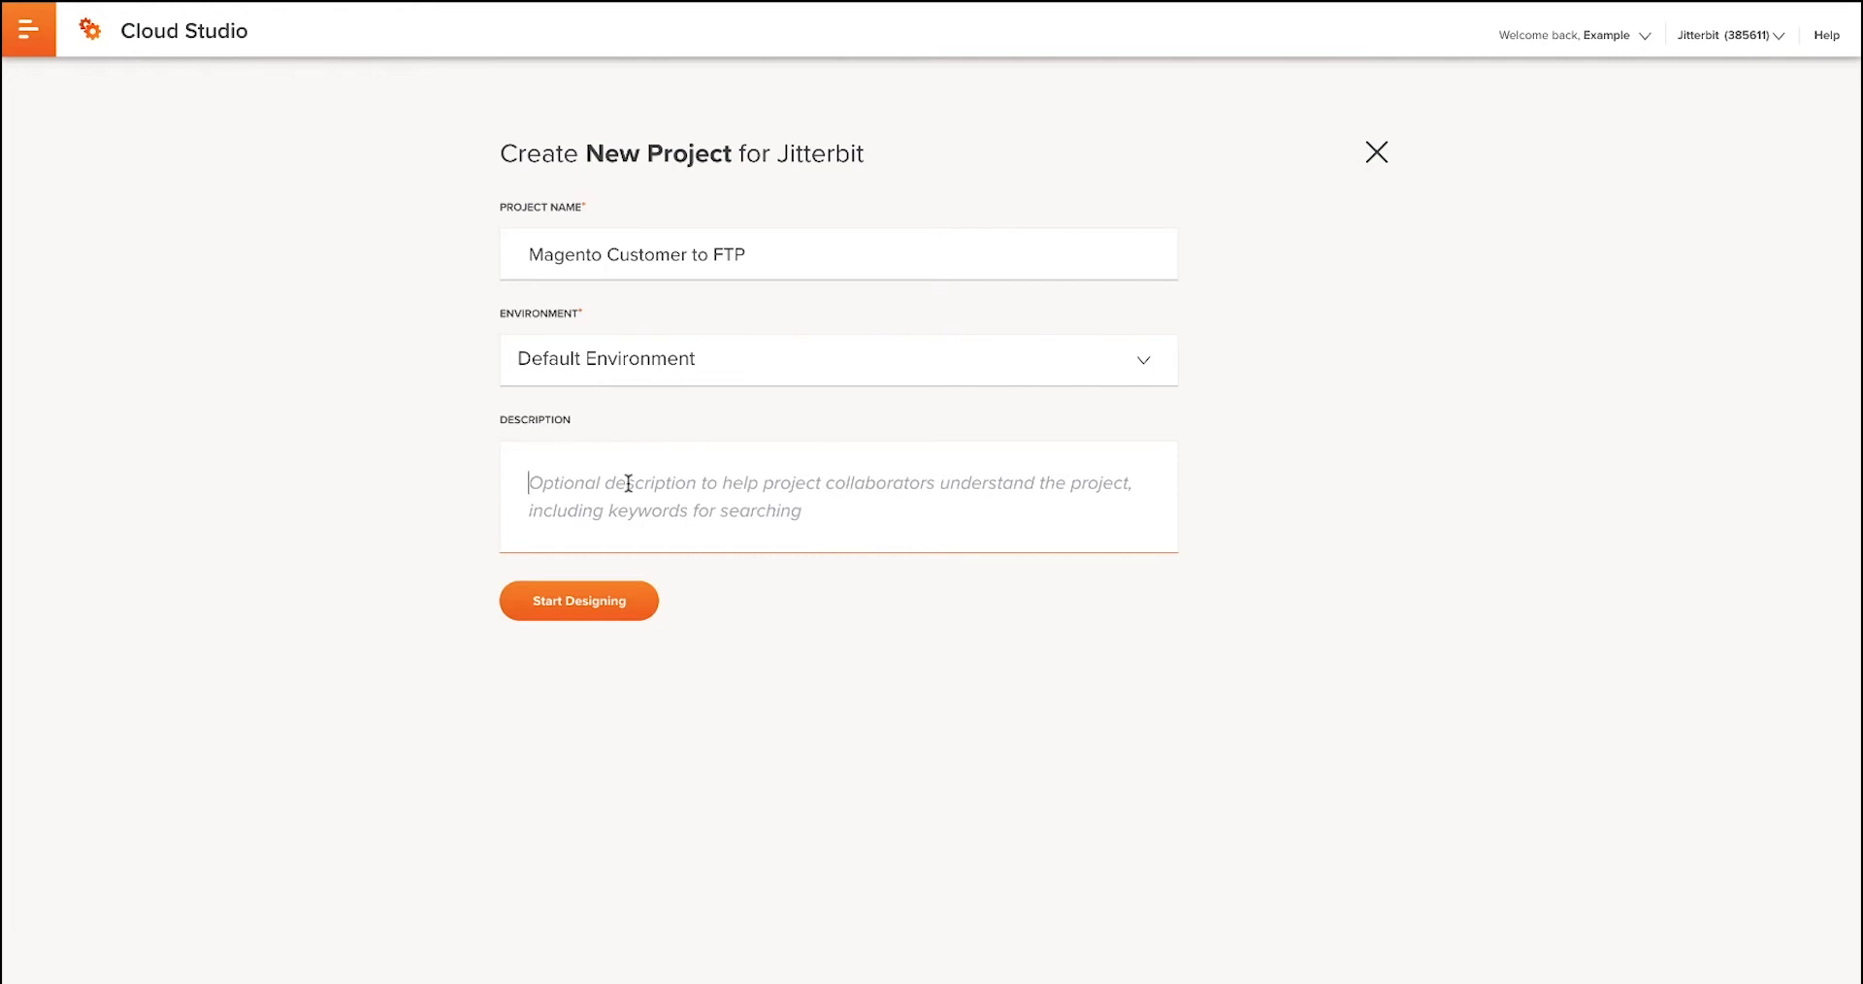
pyautogui.write('Tuto')
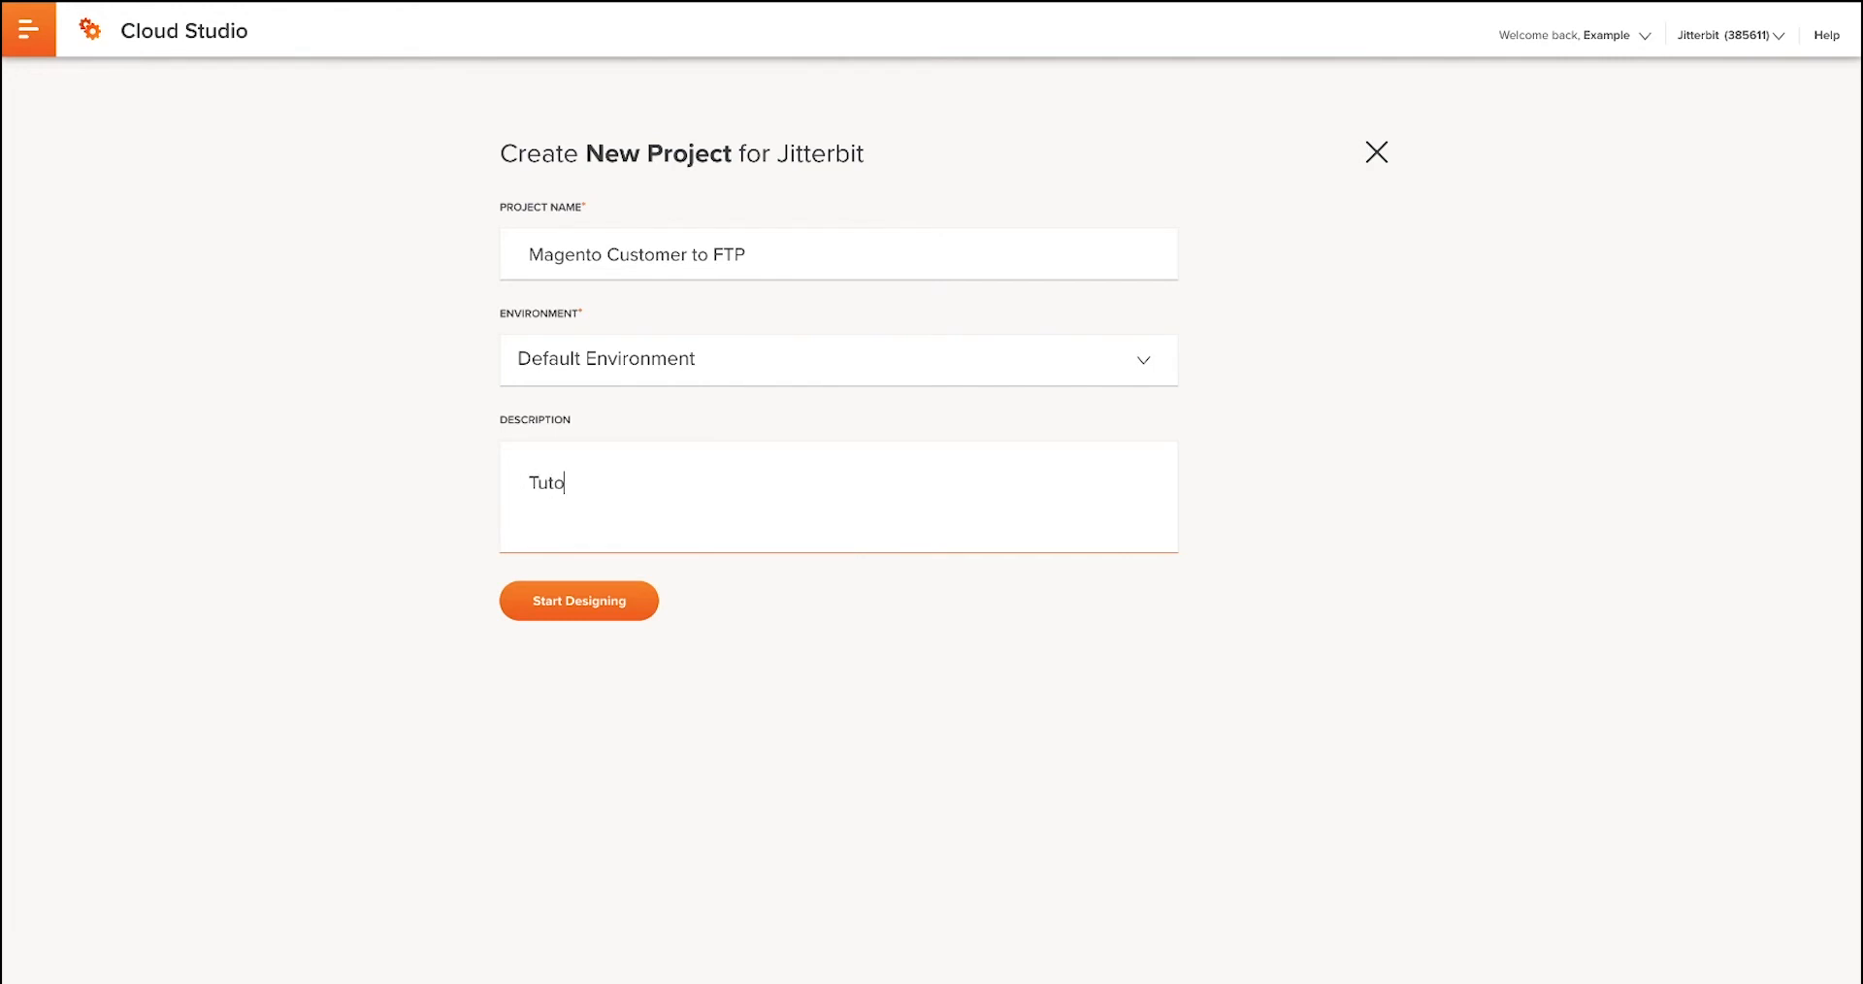
pyautogui.write('rial for Magento')
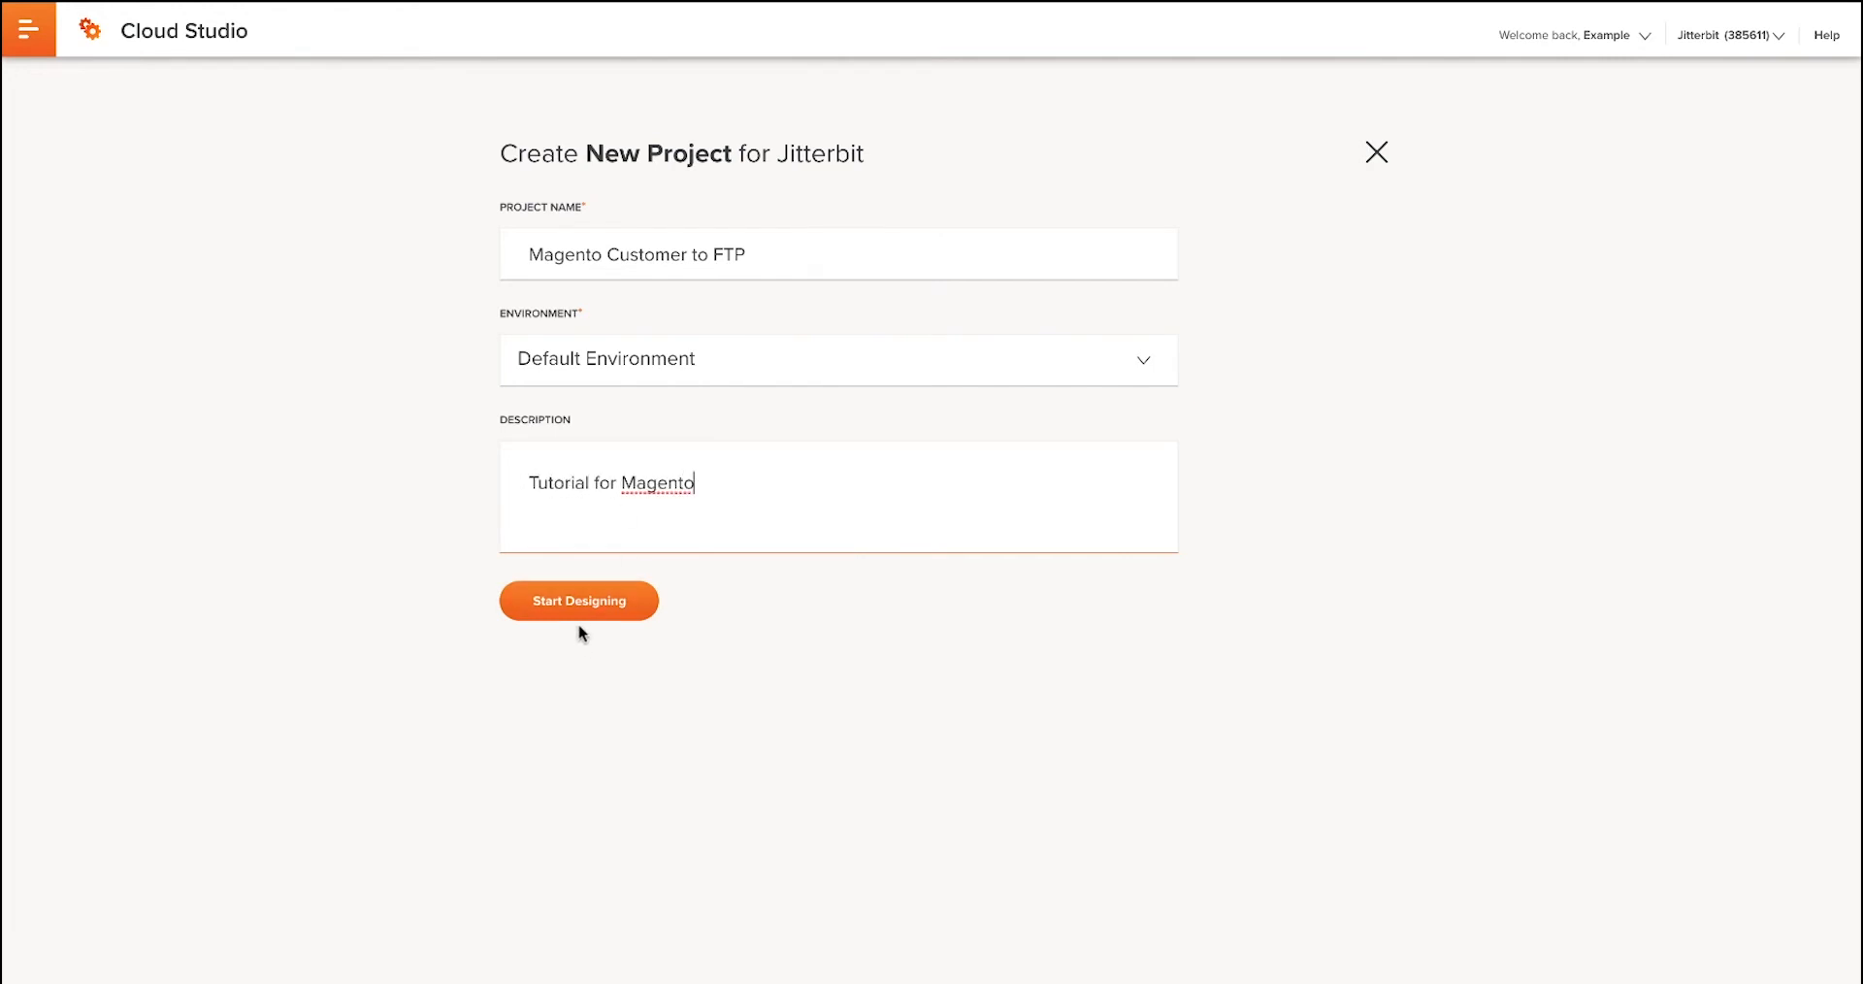
pyautogui.click(581, 607)
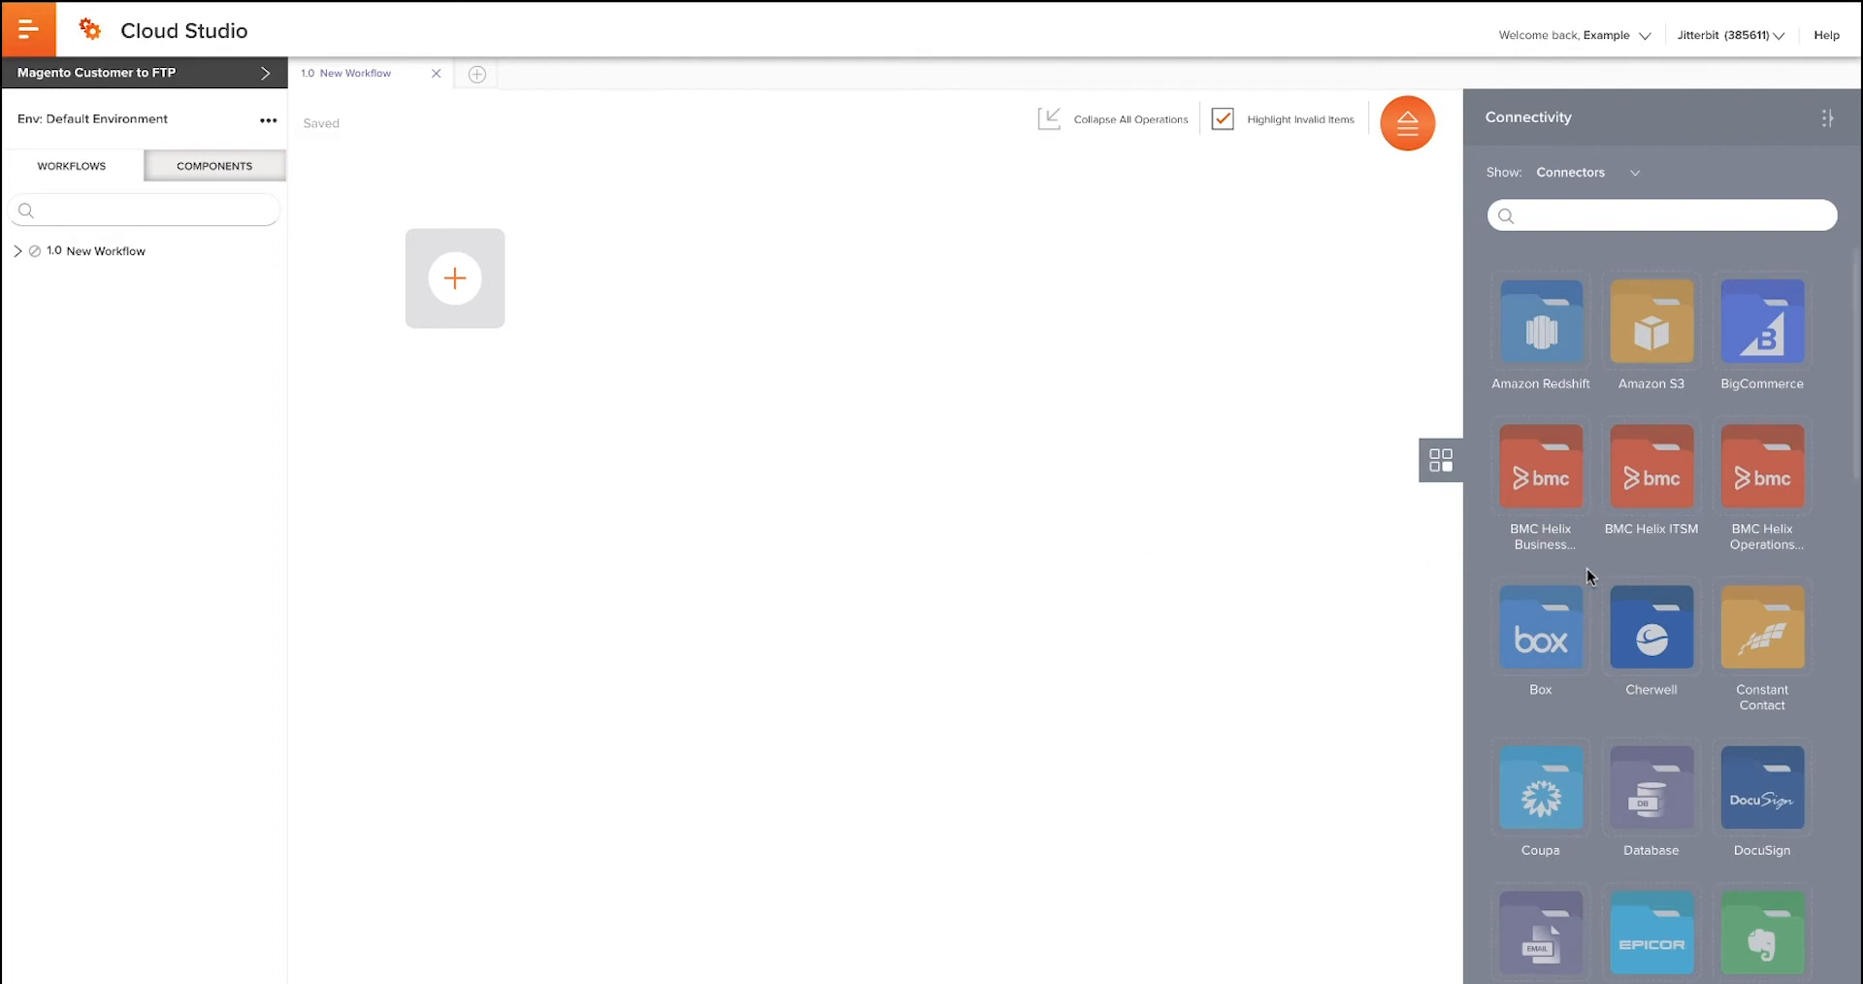
# Search the connectors for Magento and open the connector's endpoint configuration
pyautogui.scroll(-2, 1588, 570)
pyautogui.scroll(2, 1587, 571)
pyautogui.click(1654, 216)
pyautogui.write('Magento')
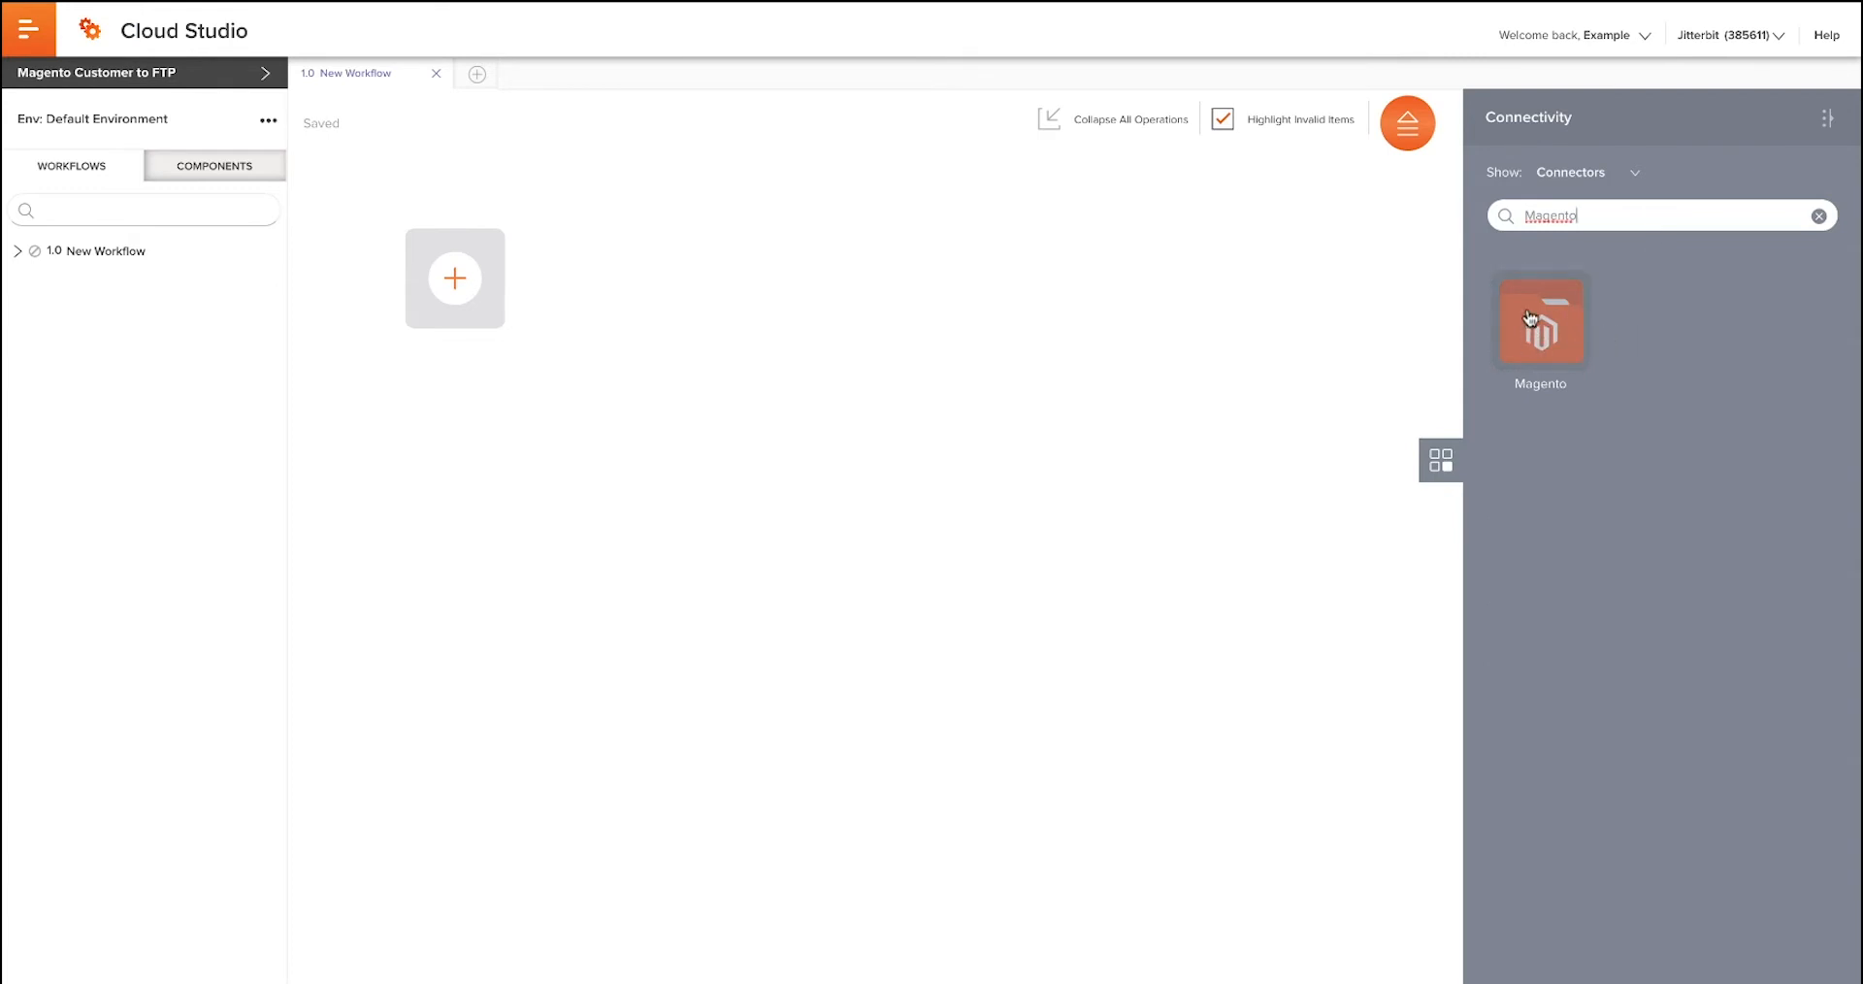
pyautogui.click(1547, 348)
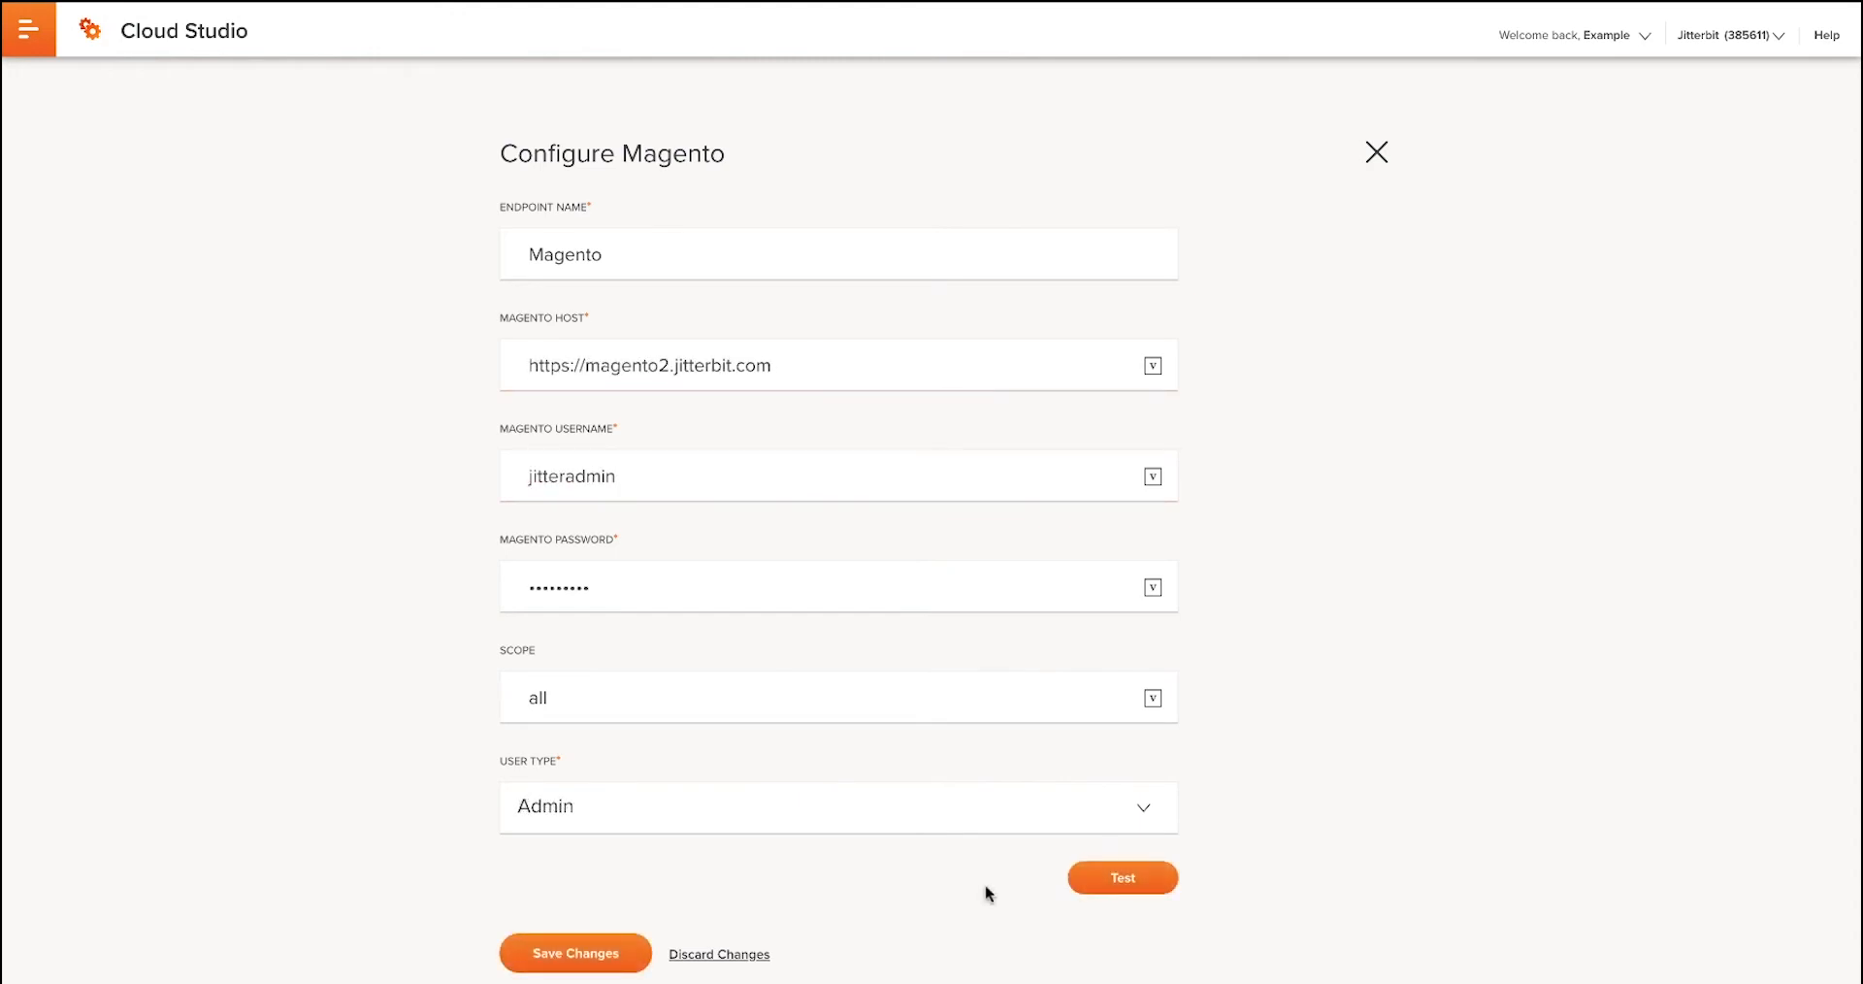
# Test the Magento connection and save the endpoint
pyautogui.click(1122, 881)
pyautogui.click(588, 954)
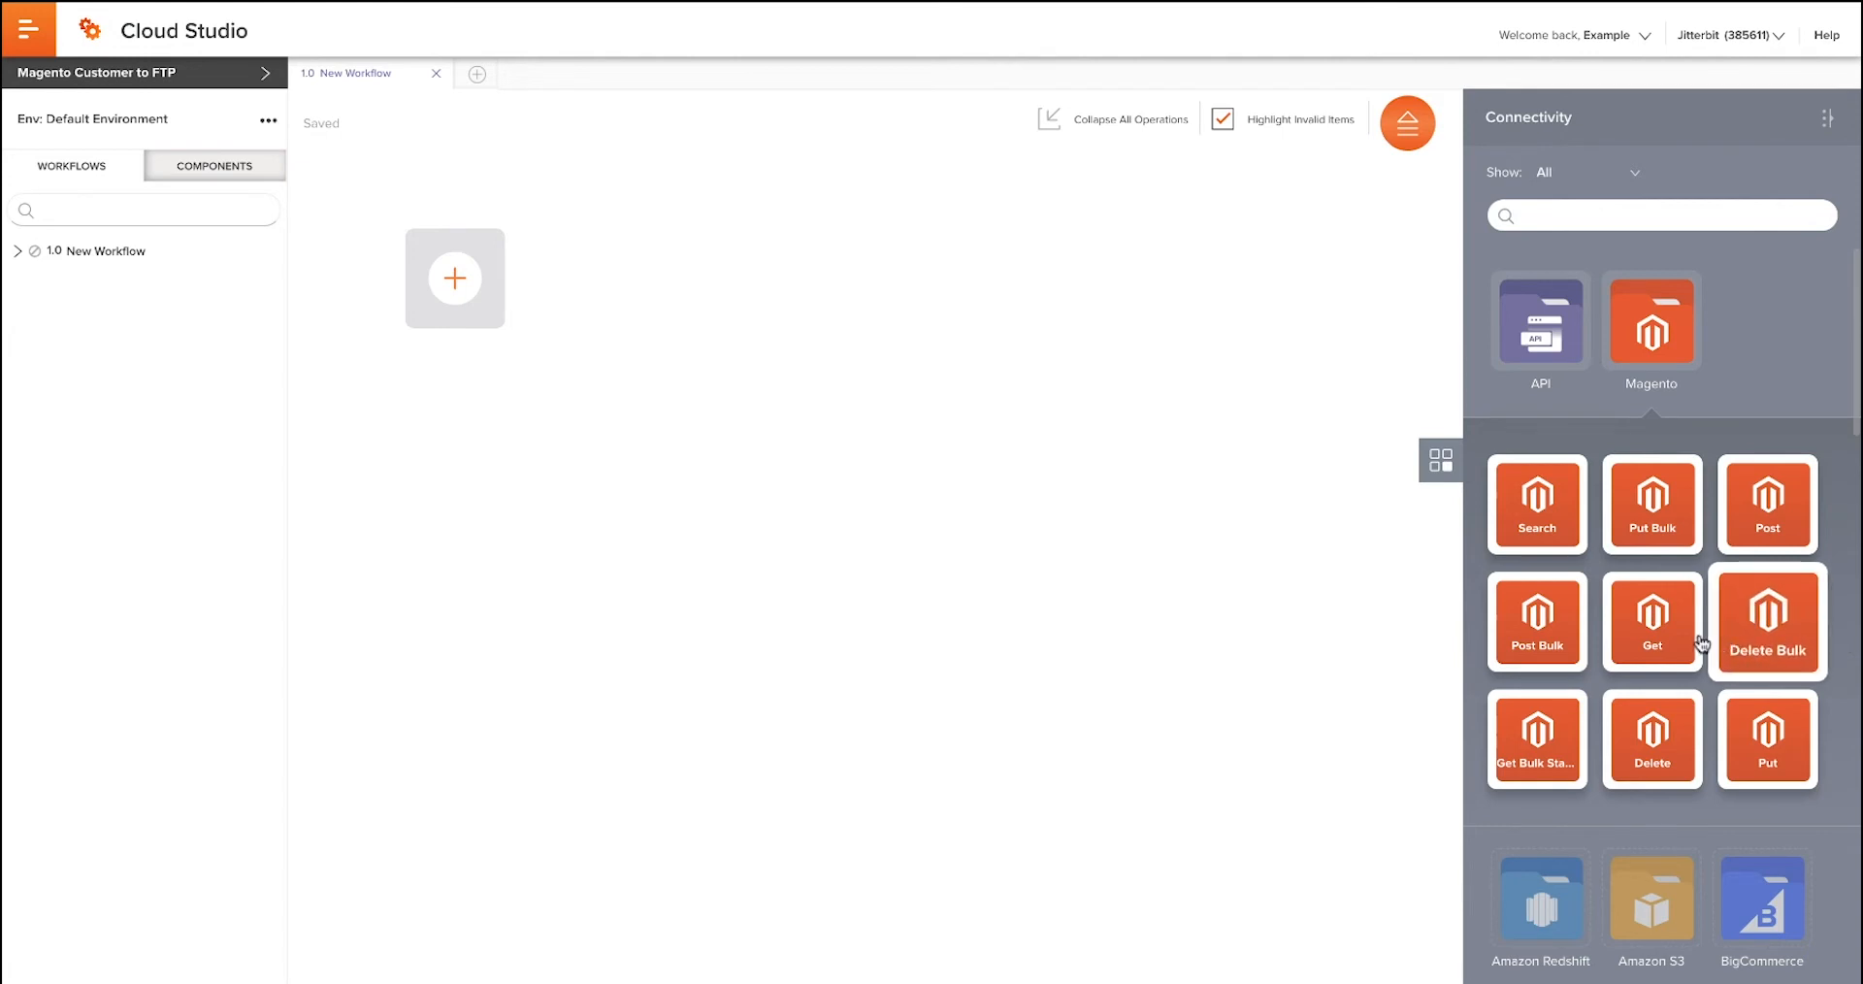
# Add the Magento Get activity to the workflow canvas and name its operation Get Customer to FTP
pyautogui.moveTo(1667, 638); pyautogui.dragTo(434, 280)
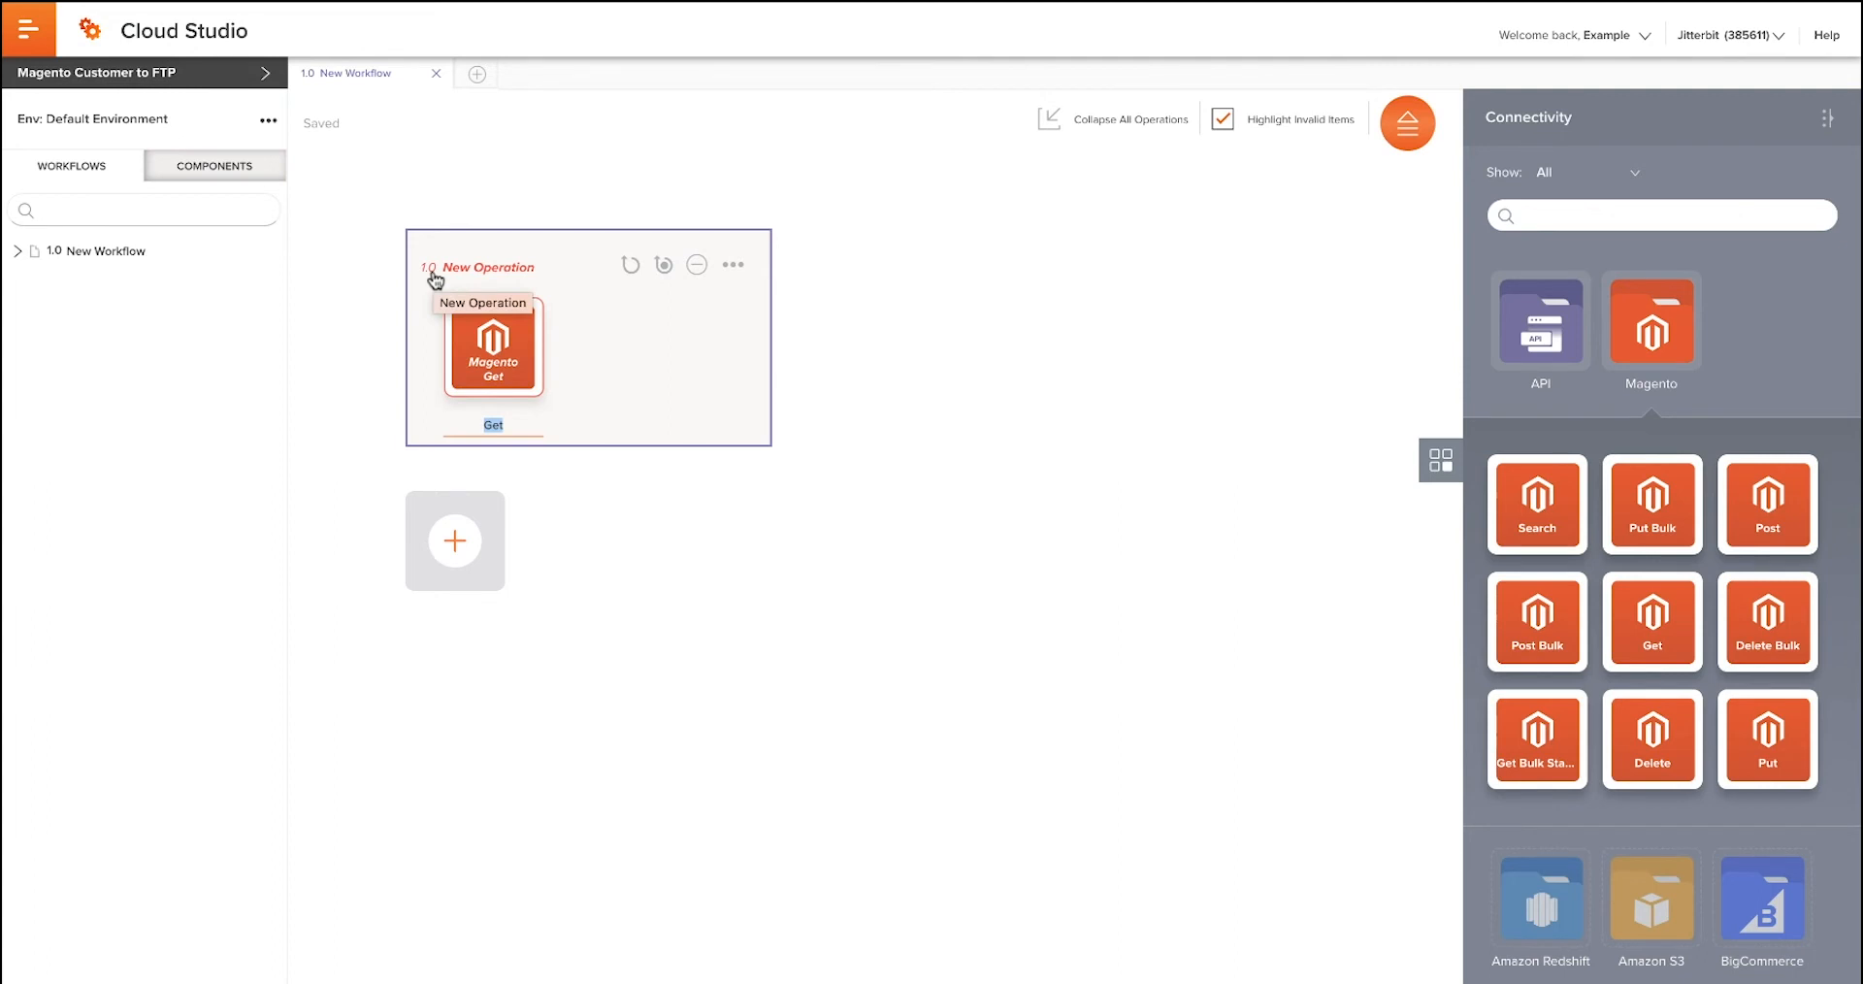
pyautogui.click(479, 268)
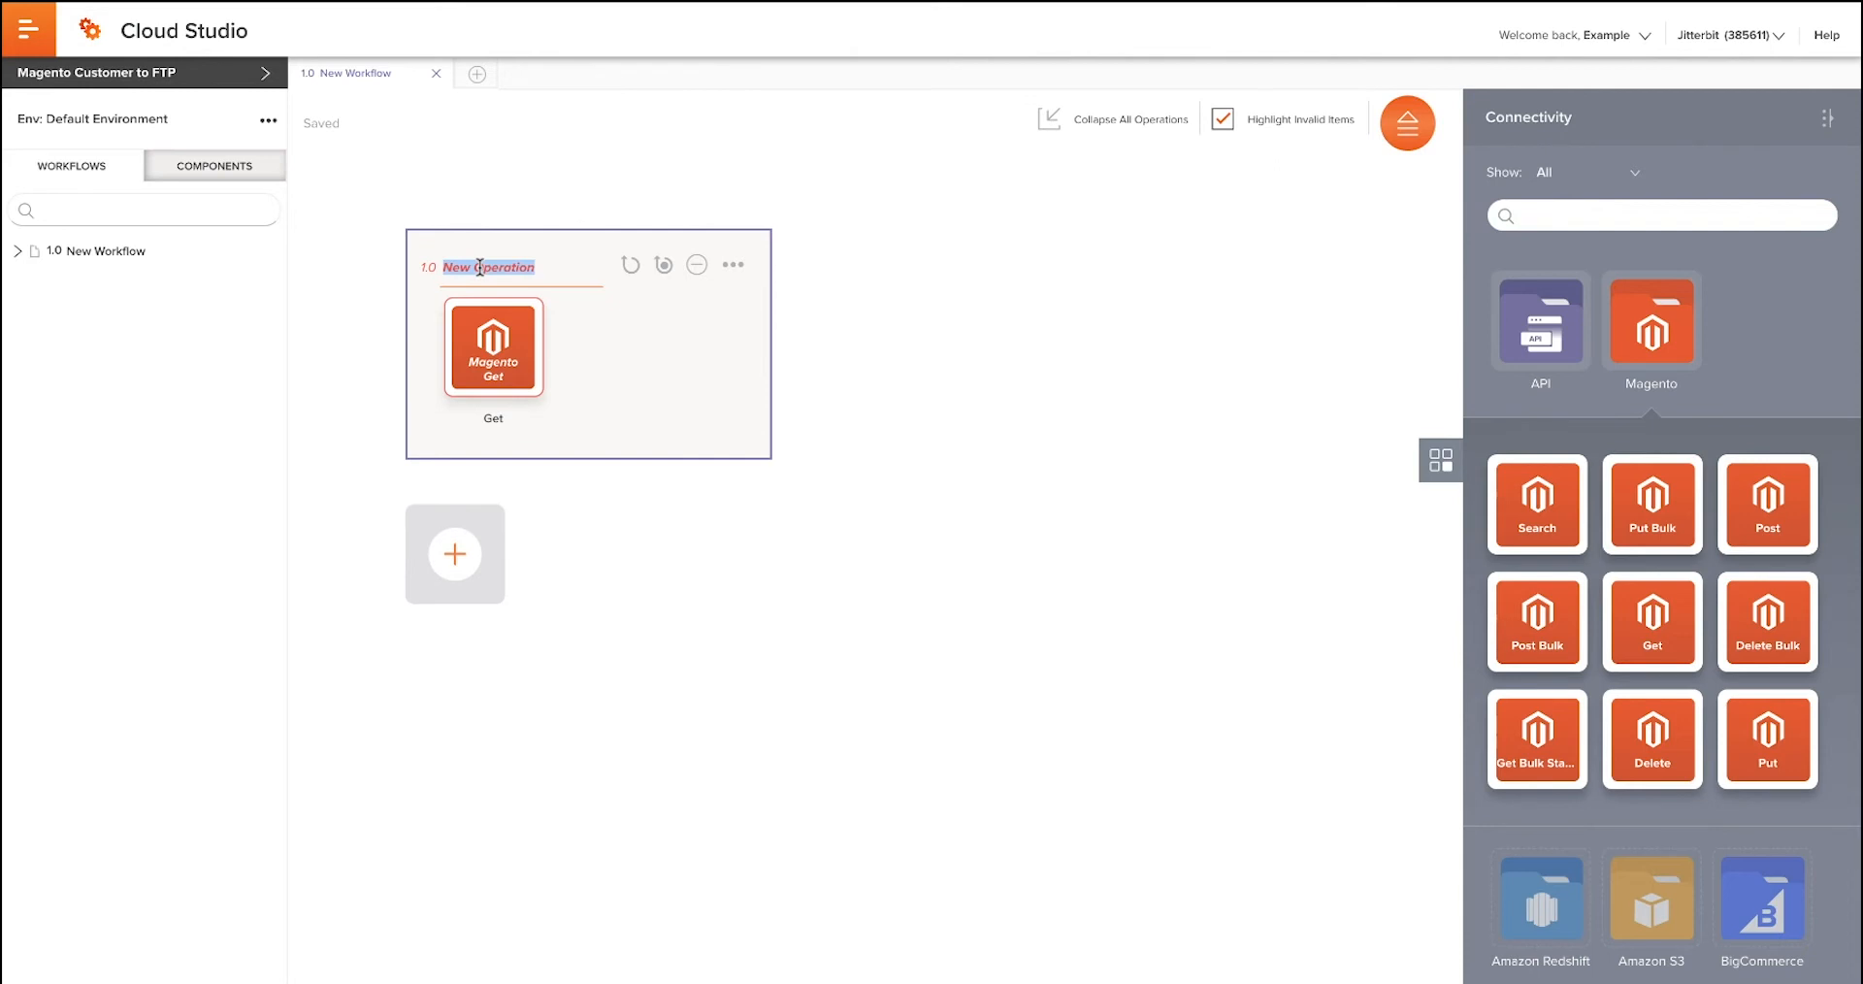
pyautogui.write('GE')
pyautogui.press('BackSpace')
pyautogui.write('et Customer to FTP')
# Open the Magento Get activity for editing and name it Get Customer
pyautogui.rightClick(497, 368)
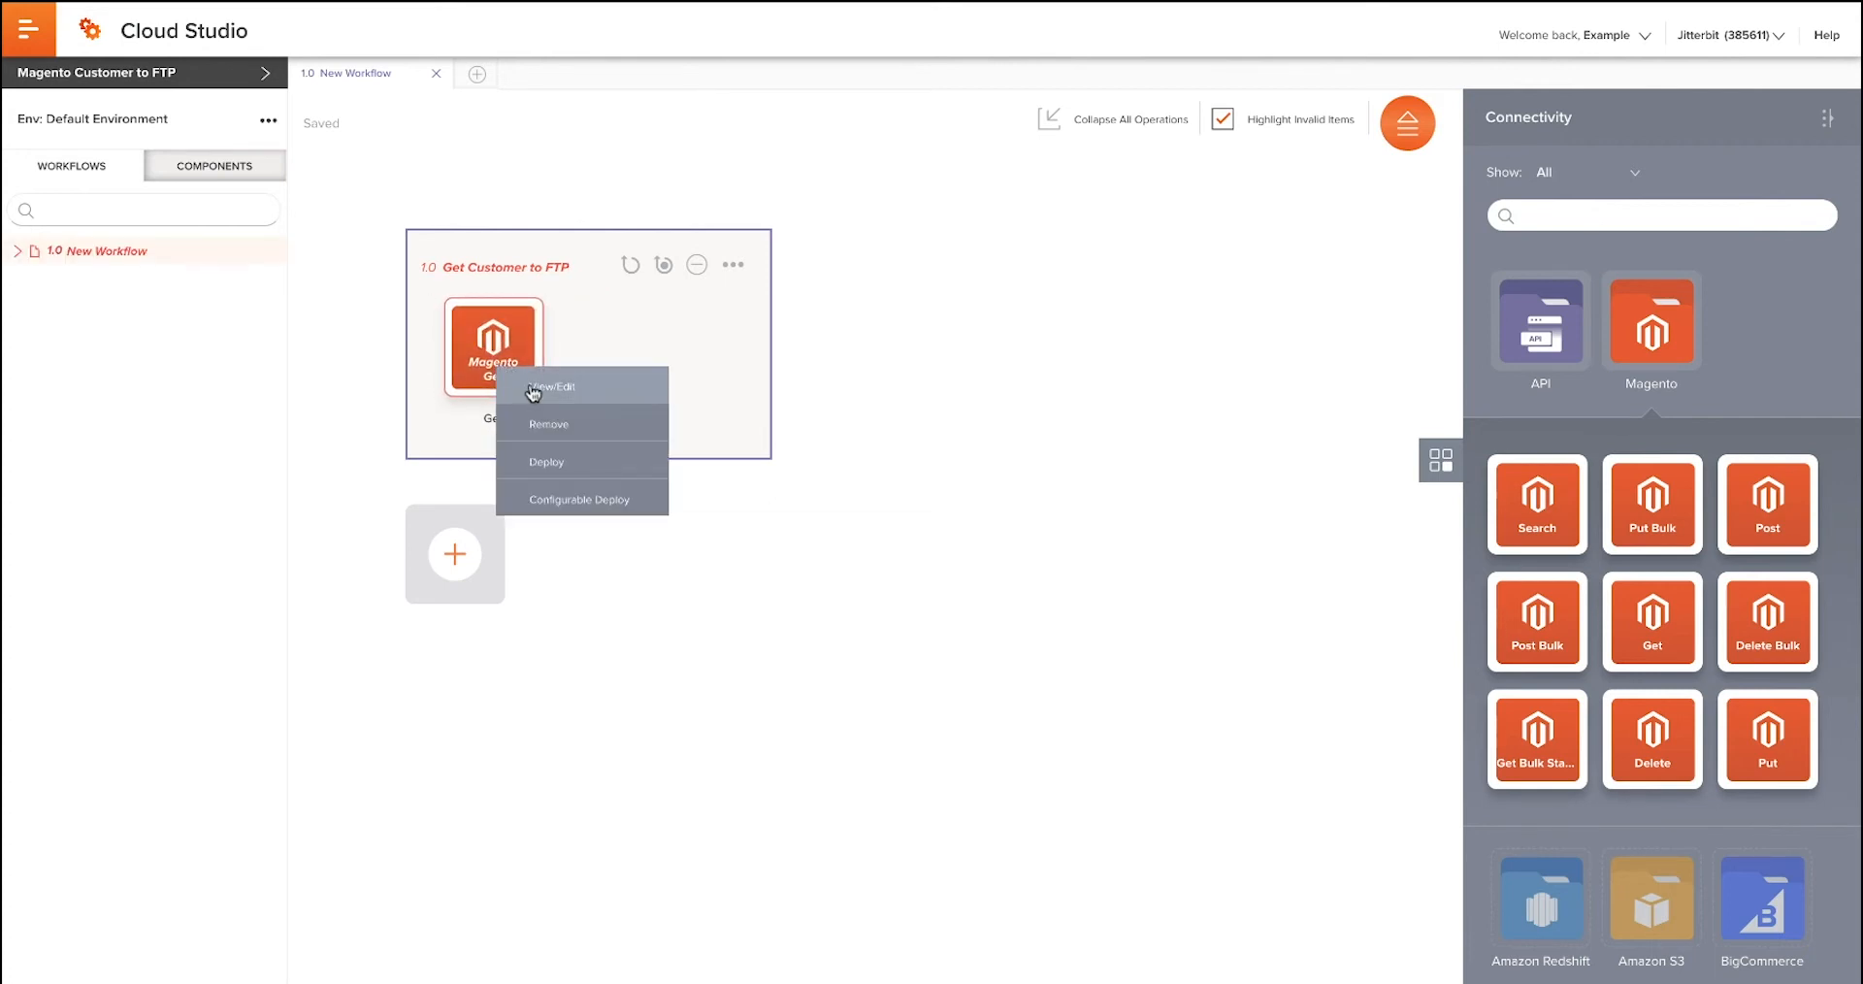
pyautogui.click(531, 387)
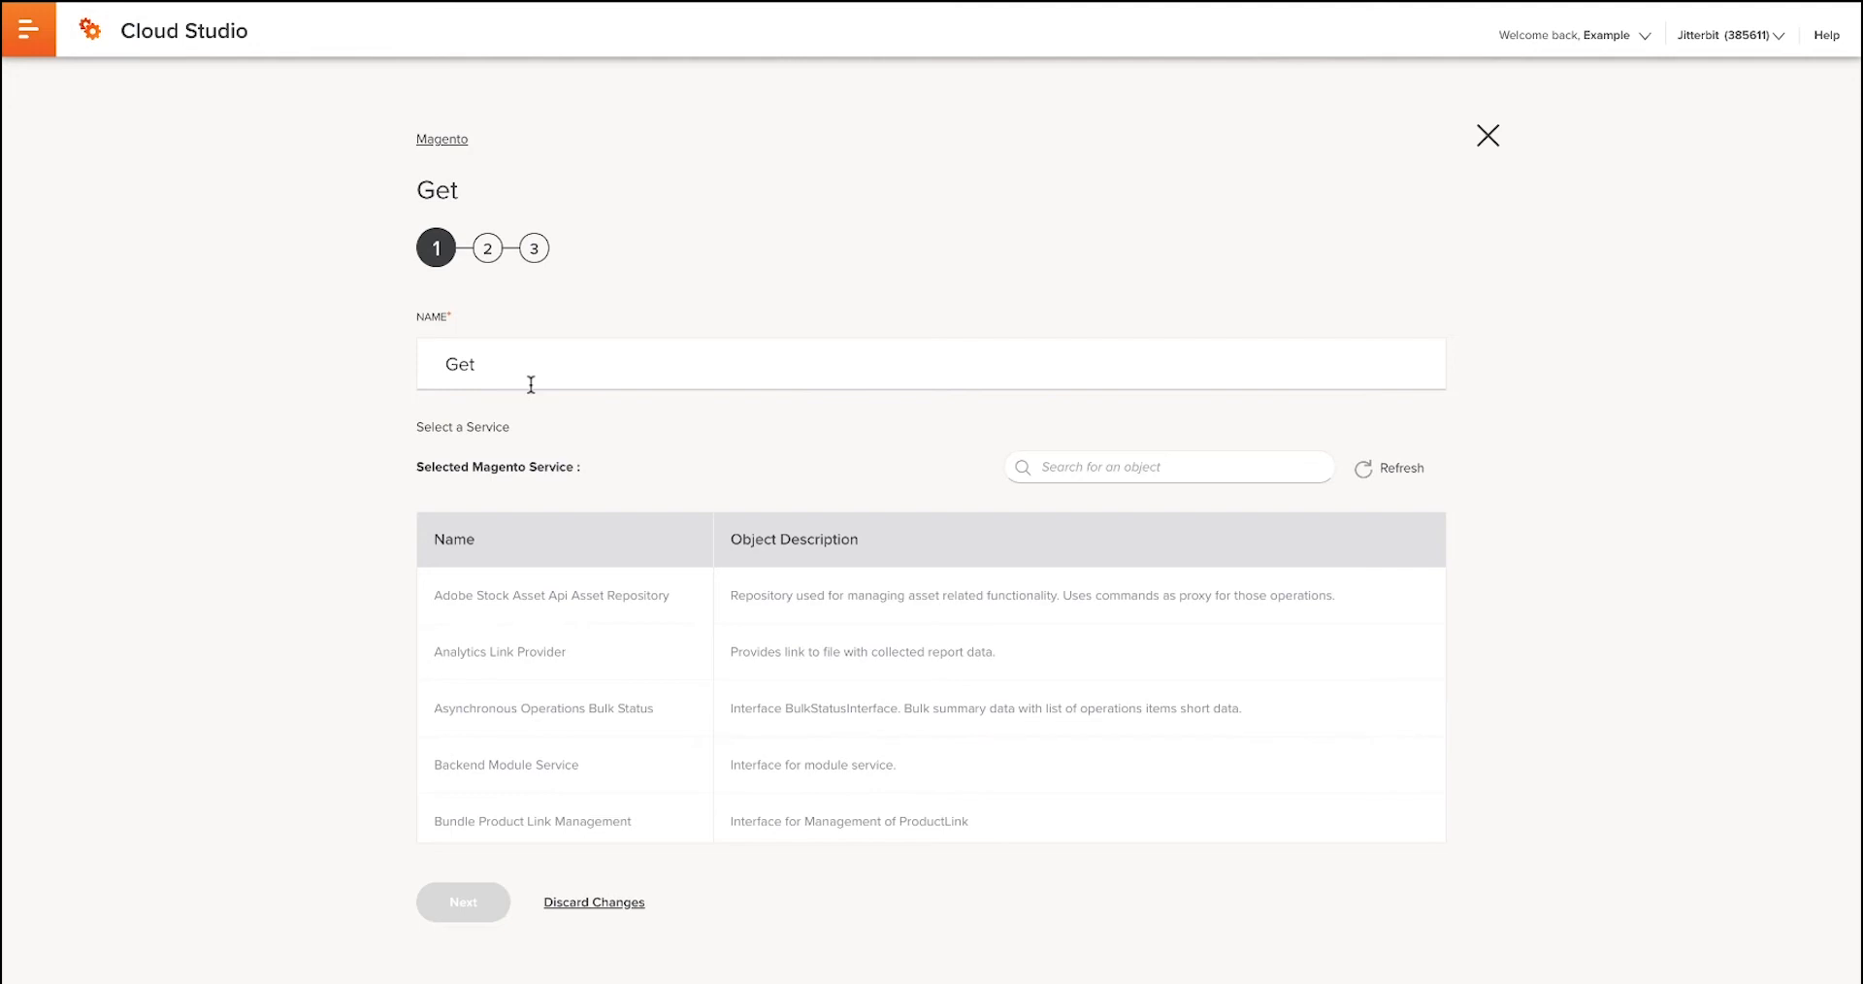
pyautogui.click(531, 384)
pyautogui.write('C')
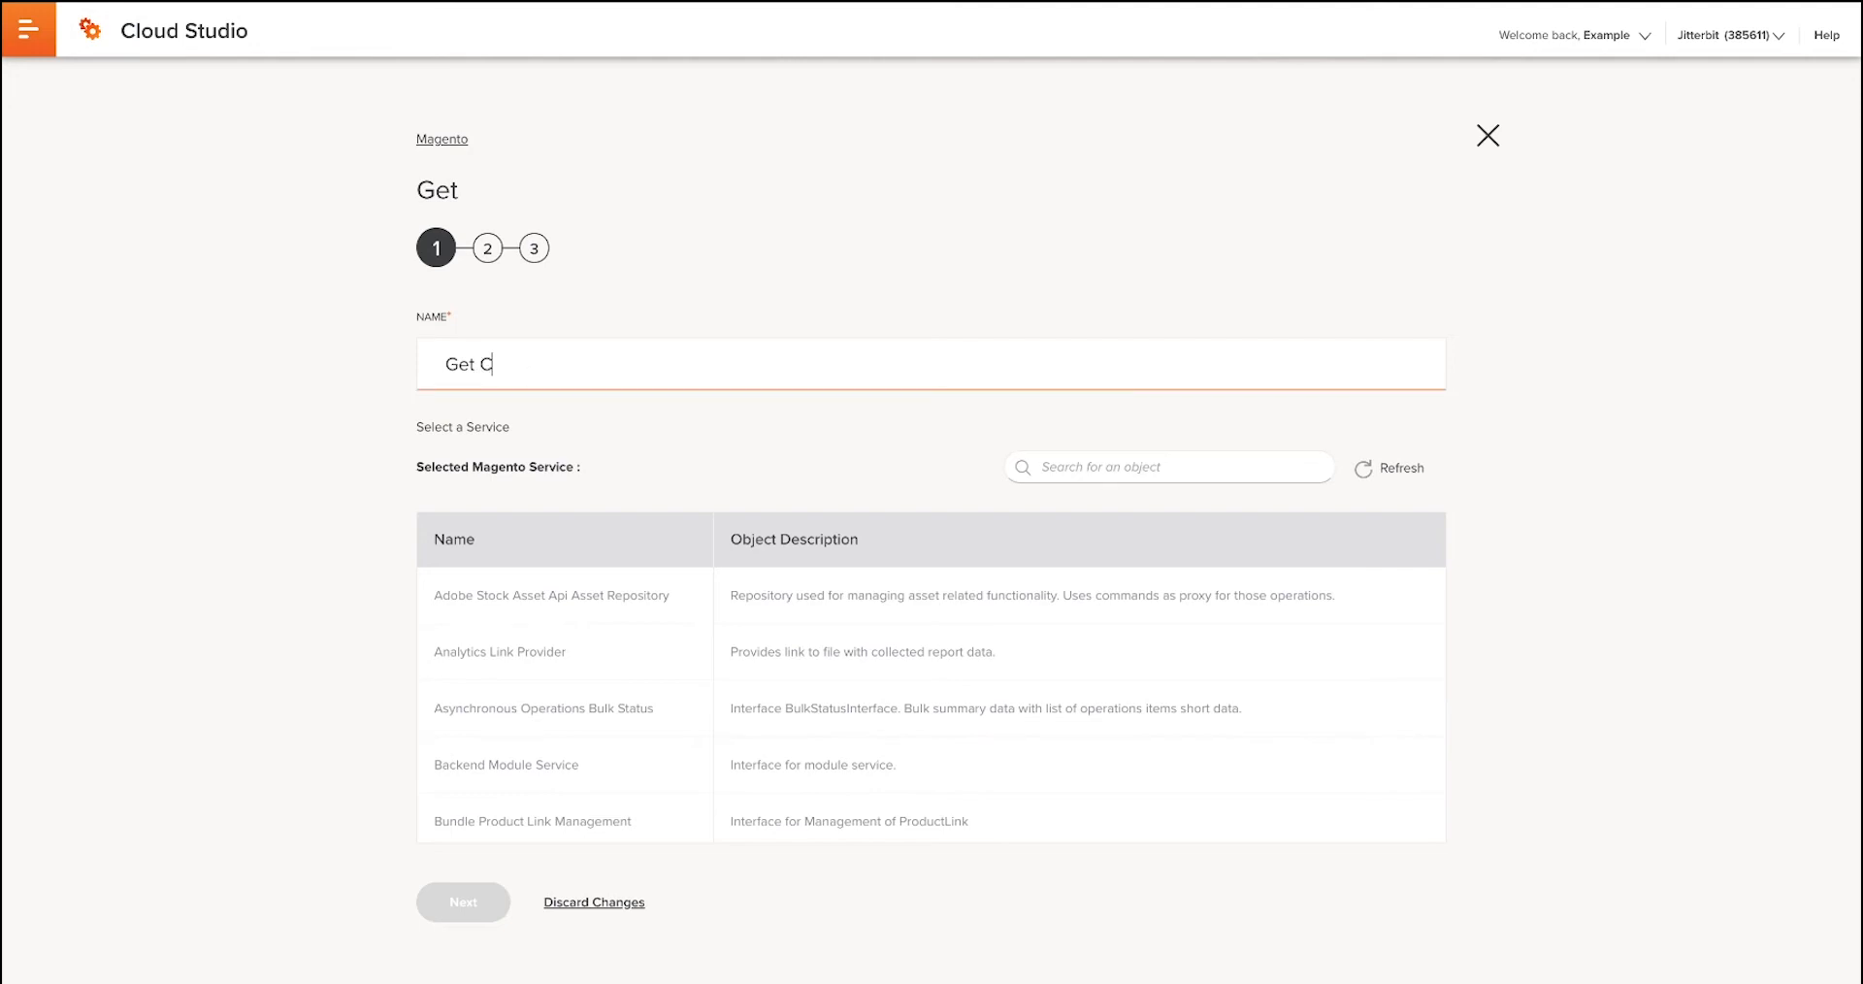
pyautogui.write('ustomer')
# Search the Magento services for Customer and choose Customer Account Management for the Get activity
pyautogui.scroll(-2, 547, 742)
pyautogui.scroll(2, 545, 740)
pyautogui.click(1109, 463)
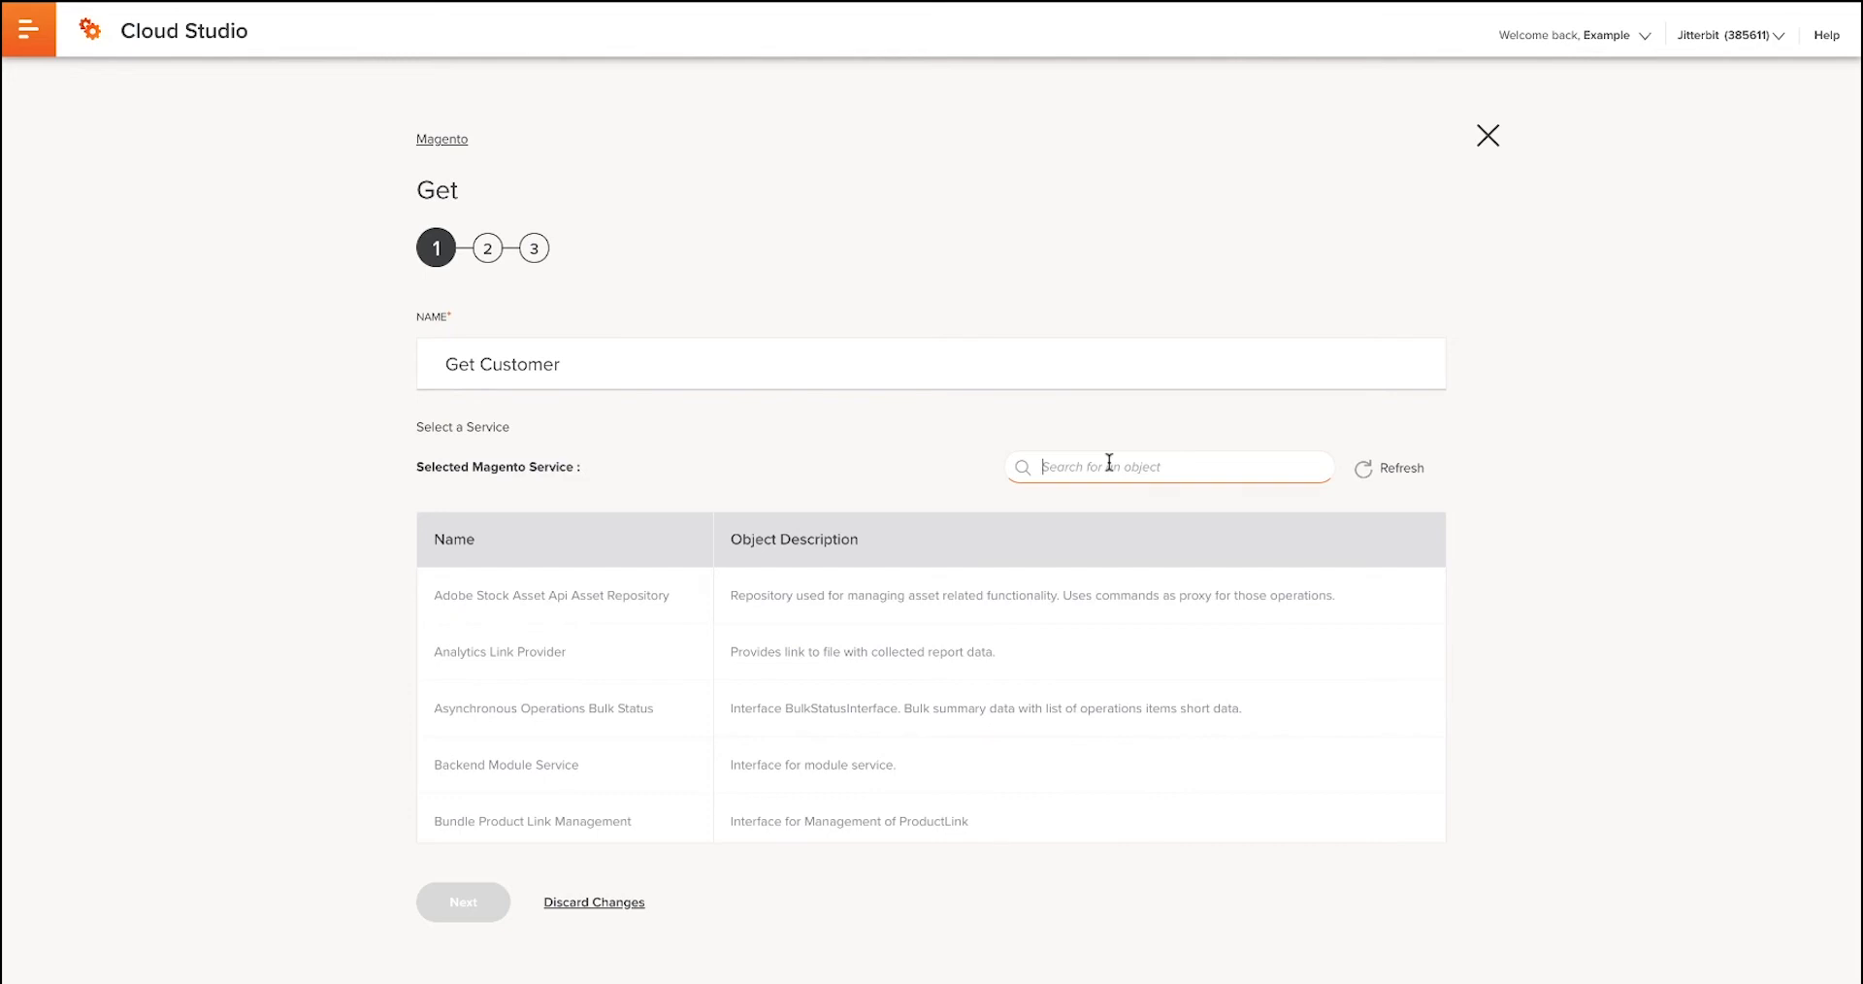
pyautogui.write('Customer')
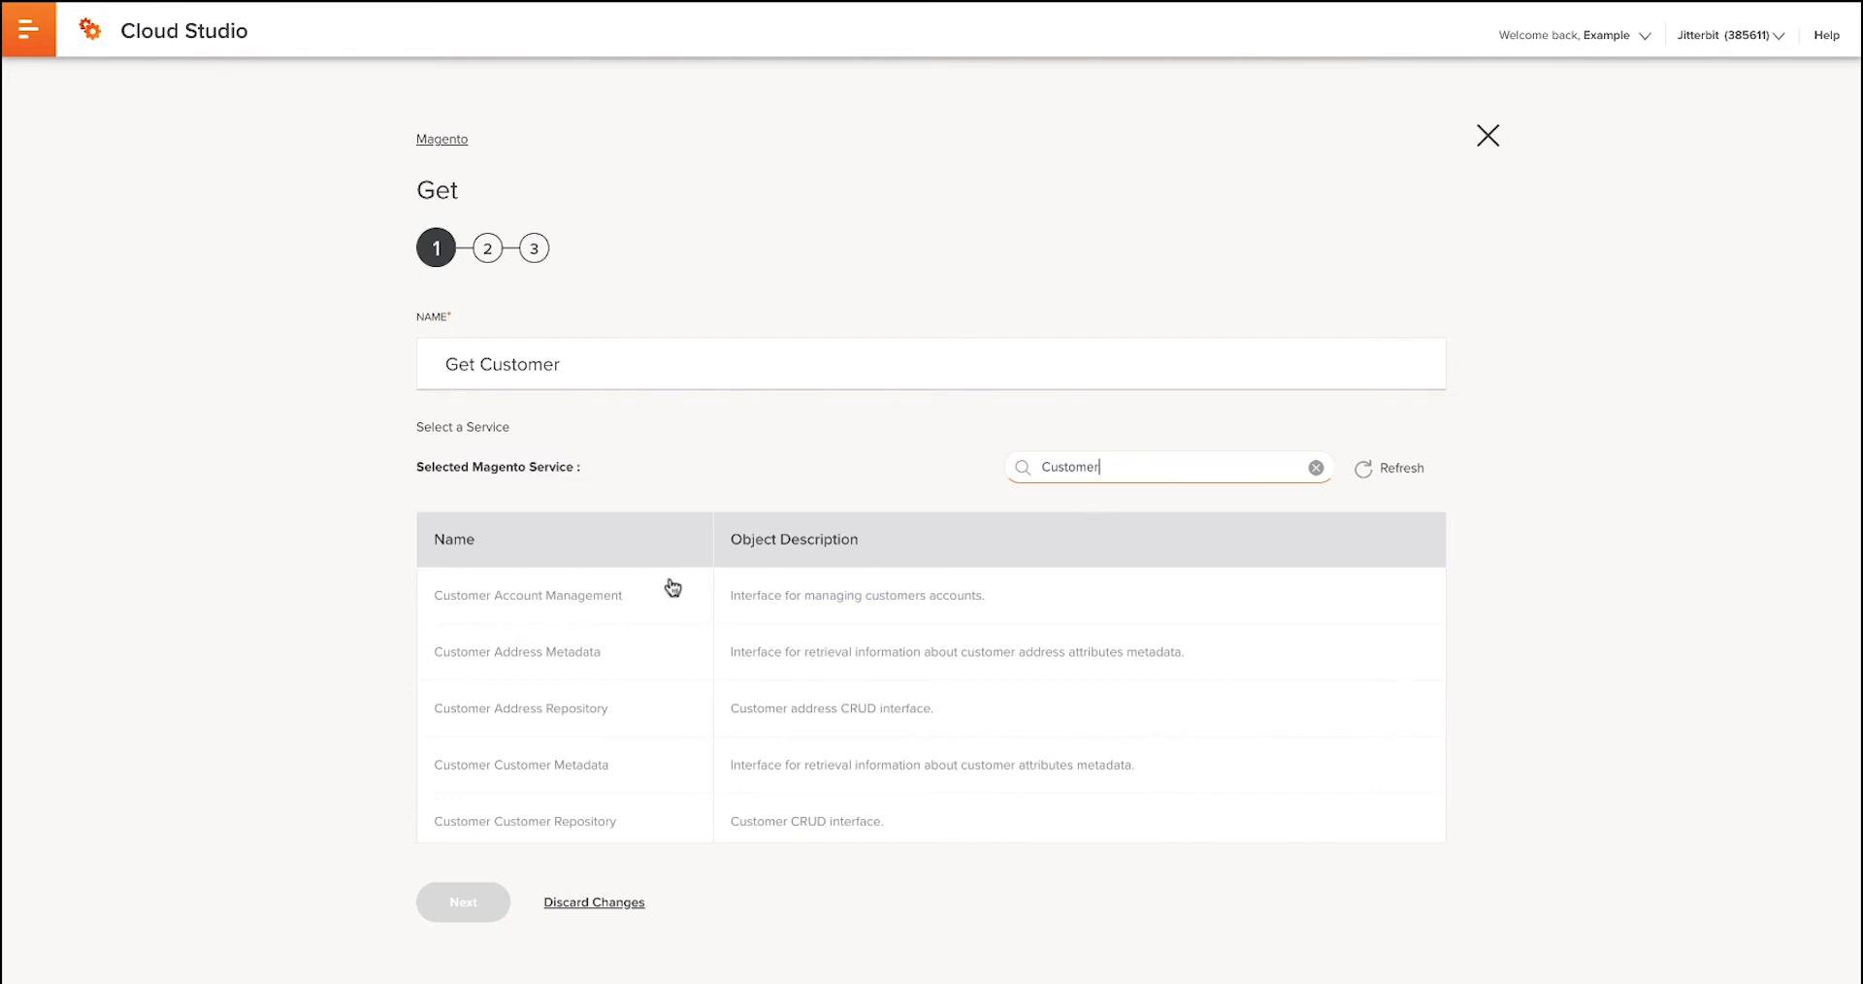
pyautogui.click(526, 604)
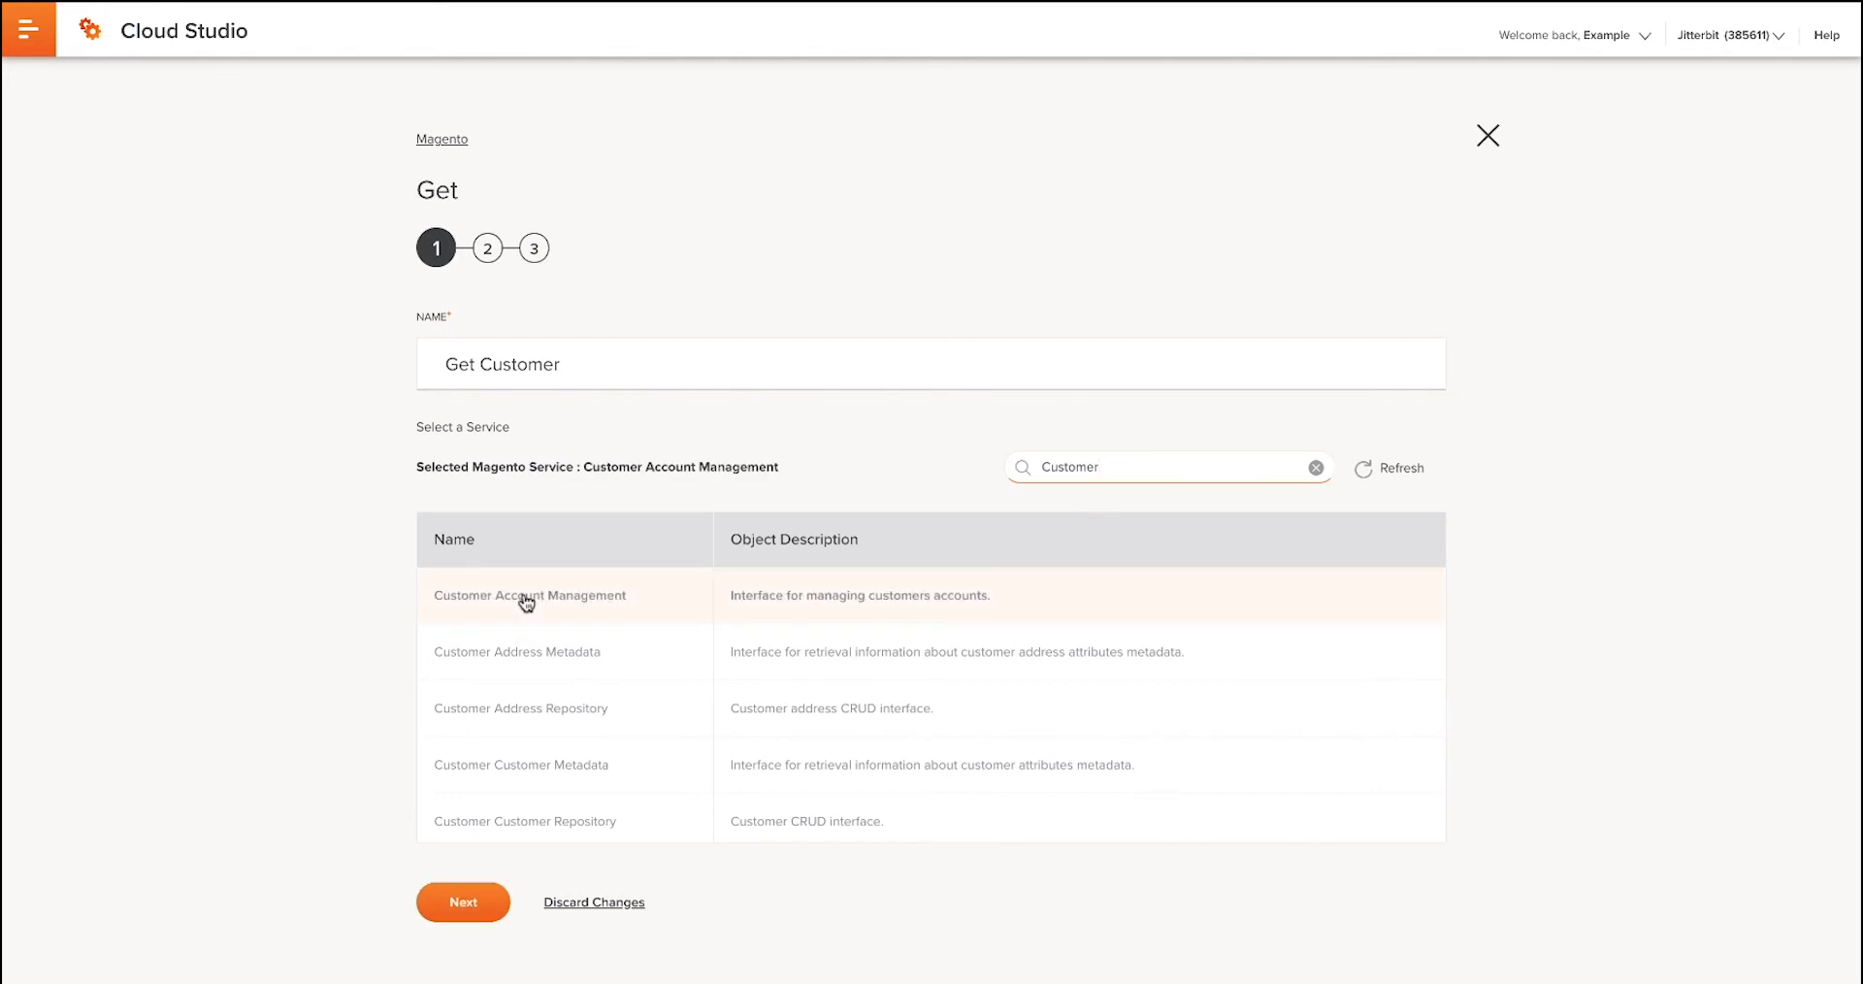
pyautogui.click(473, 900)
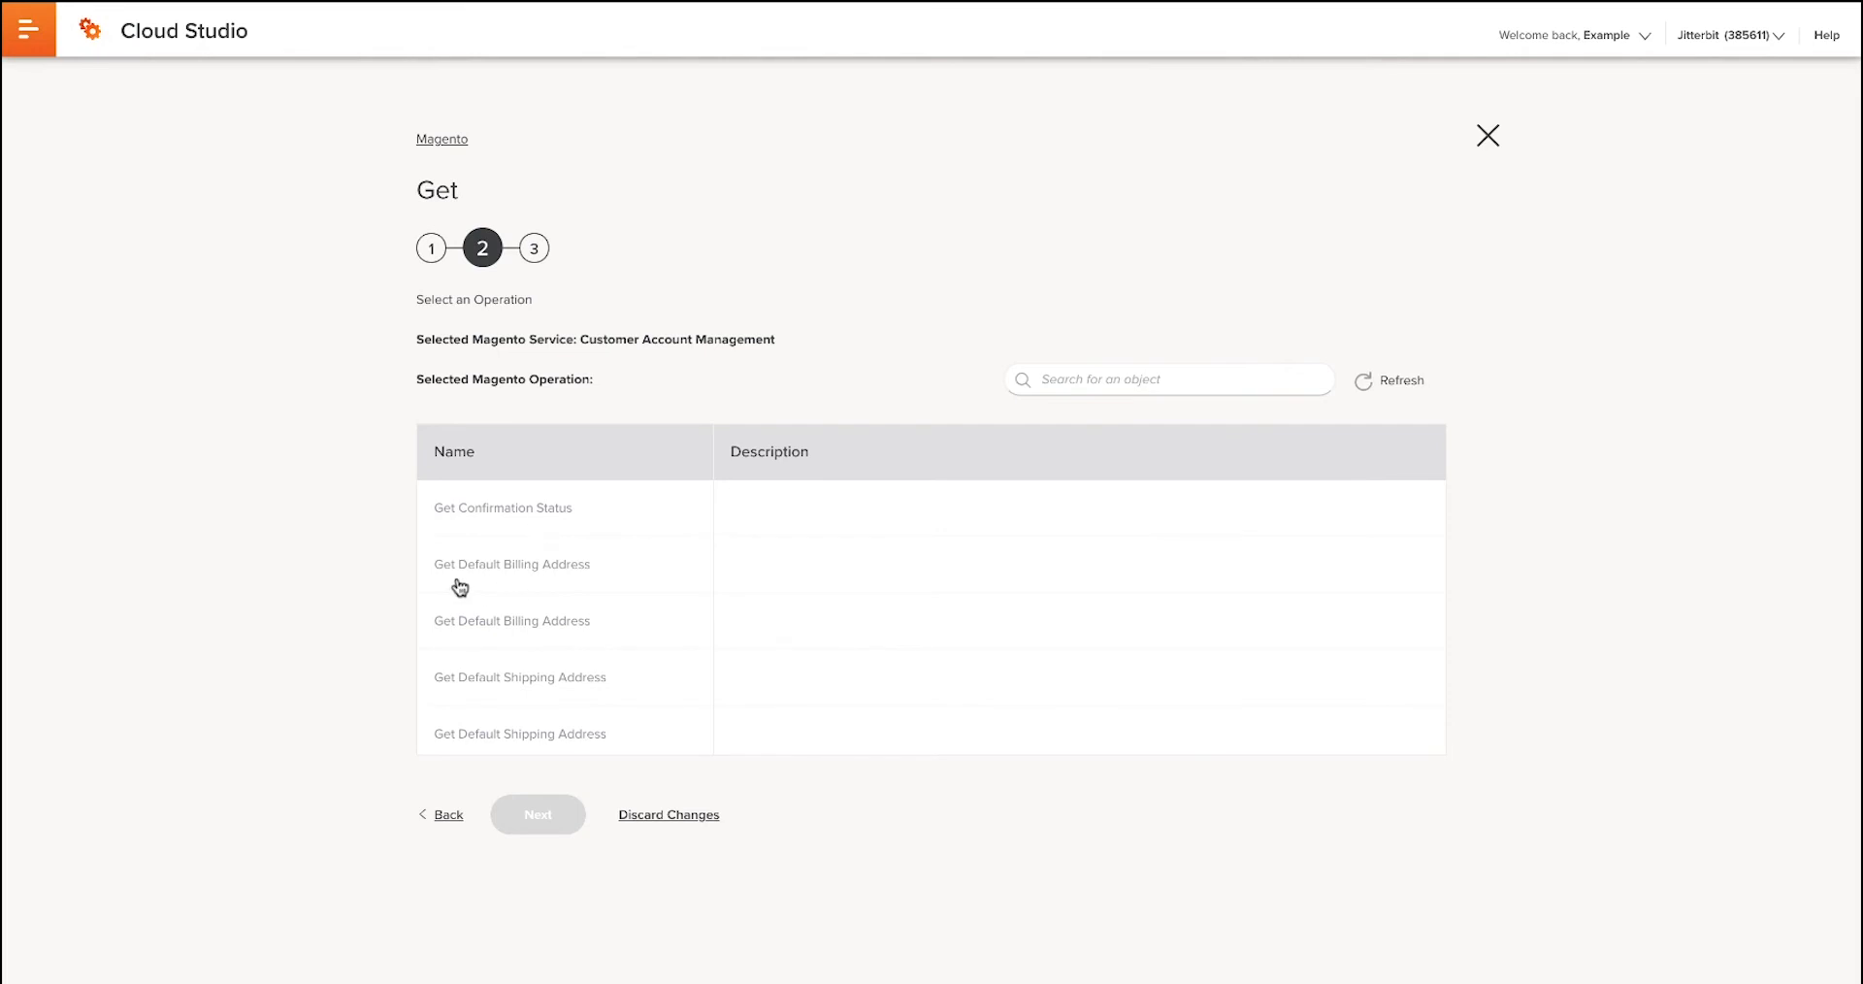
# Choose the first Get Default Billing Address operation, accept the data schema and finish the Get activity
pyautogui.click(512, 573)
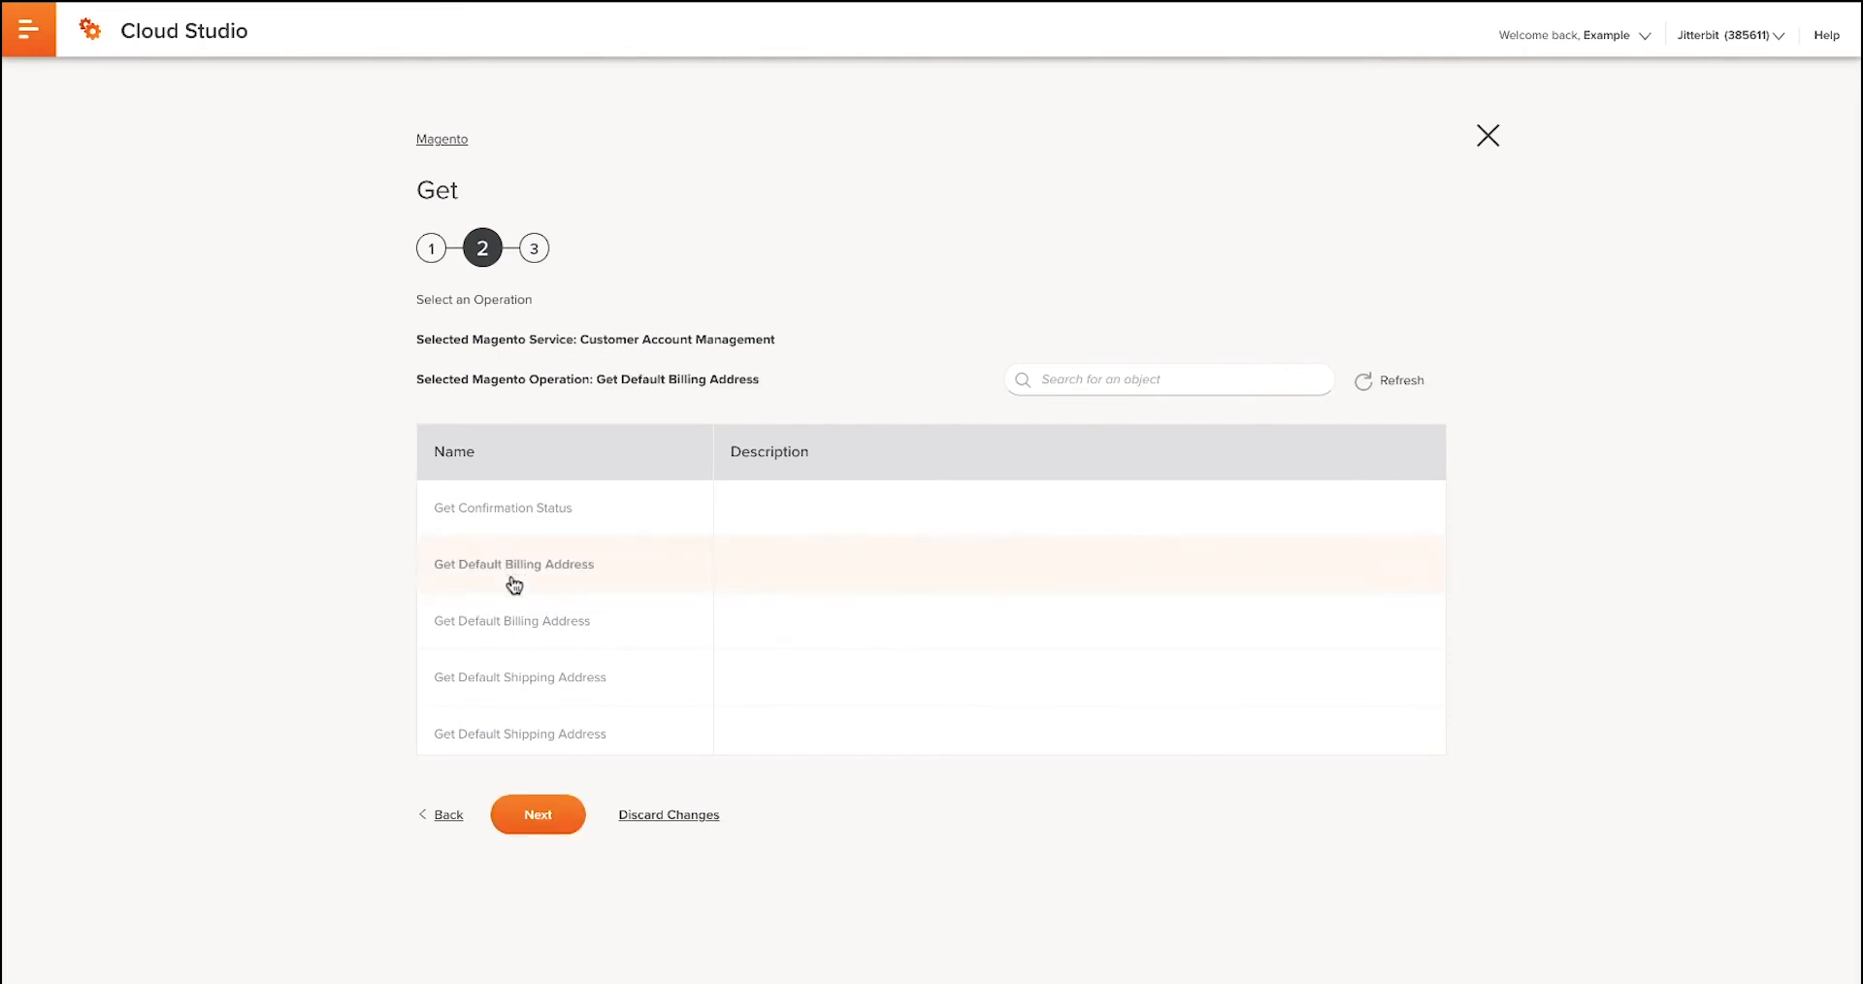
pyautogui.click(544, 818)
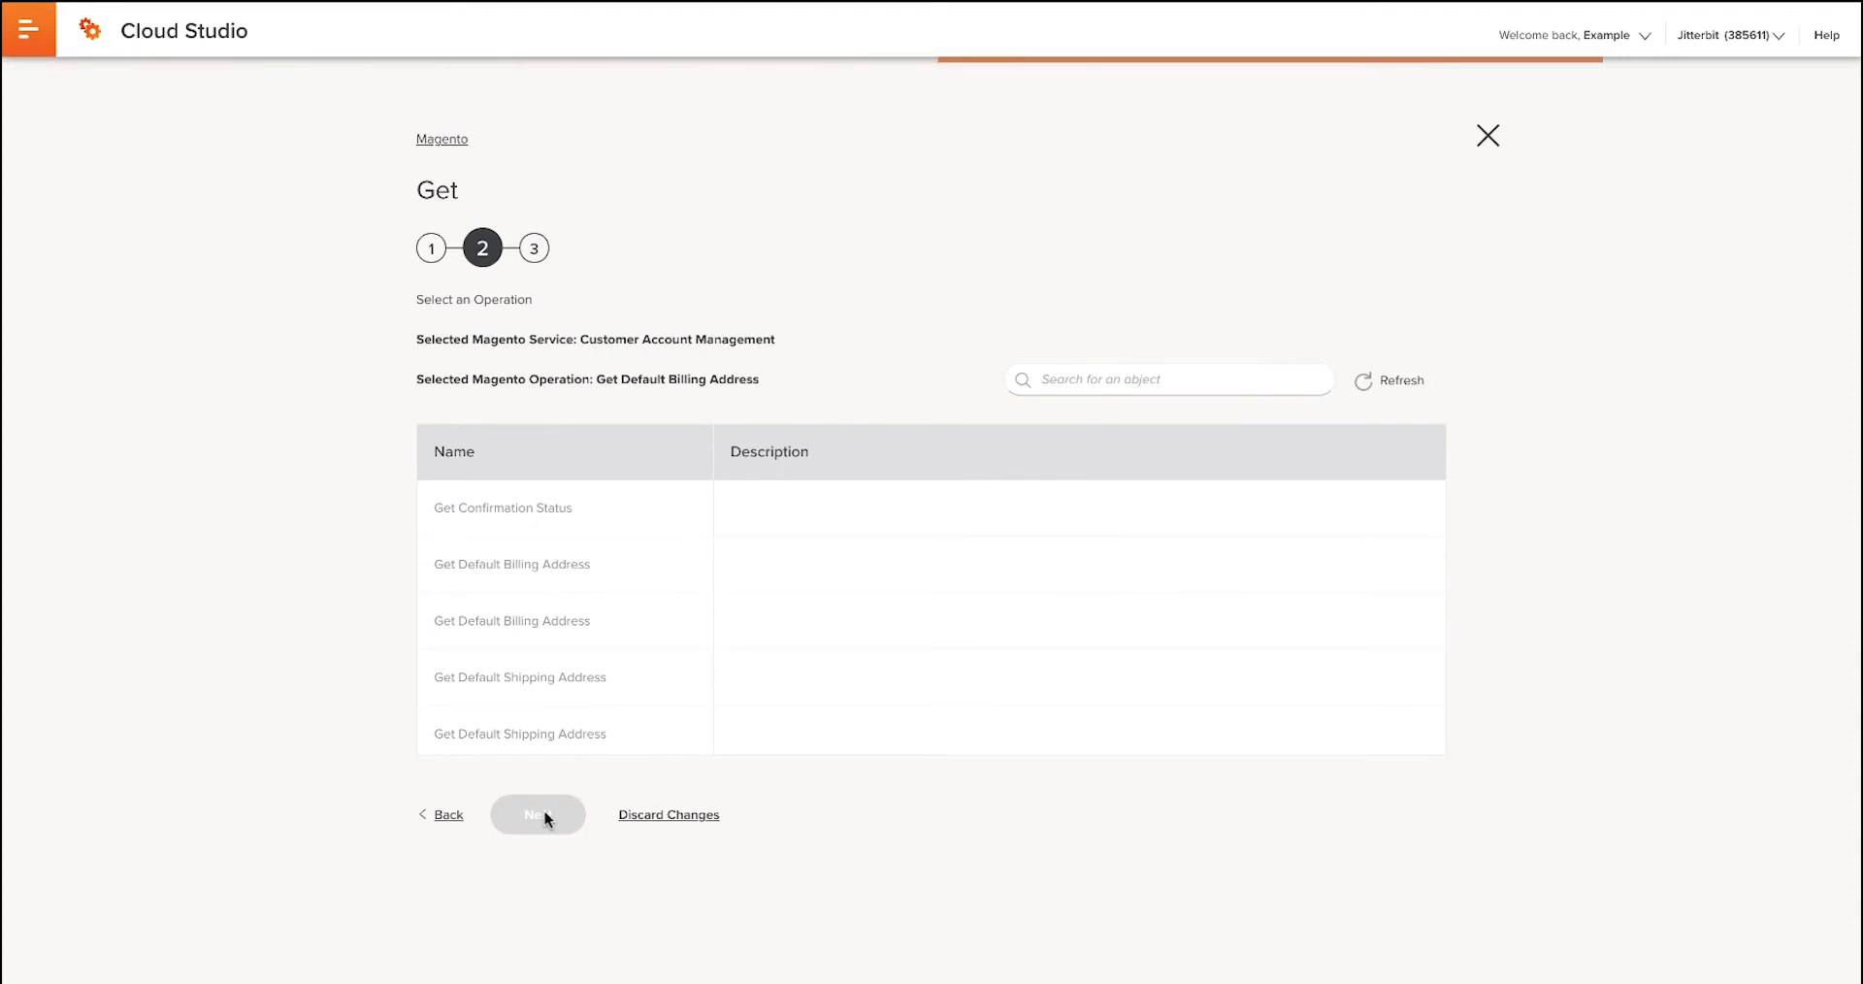
pyautogui.click(545, 818)
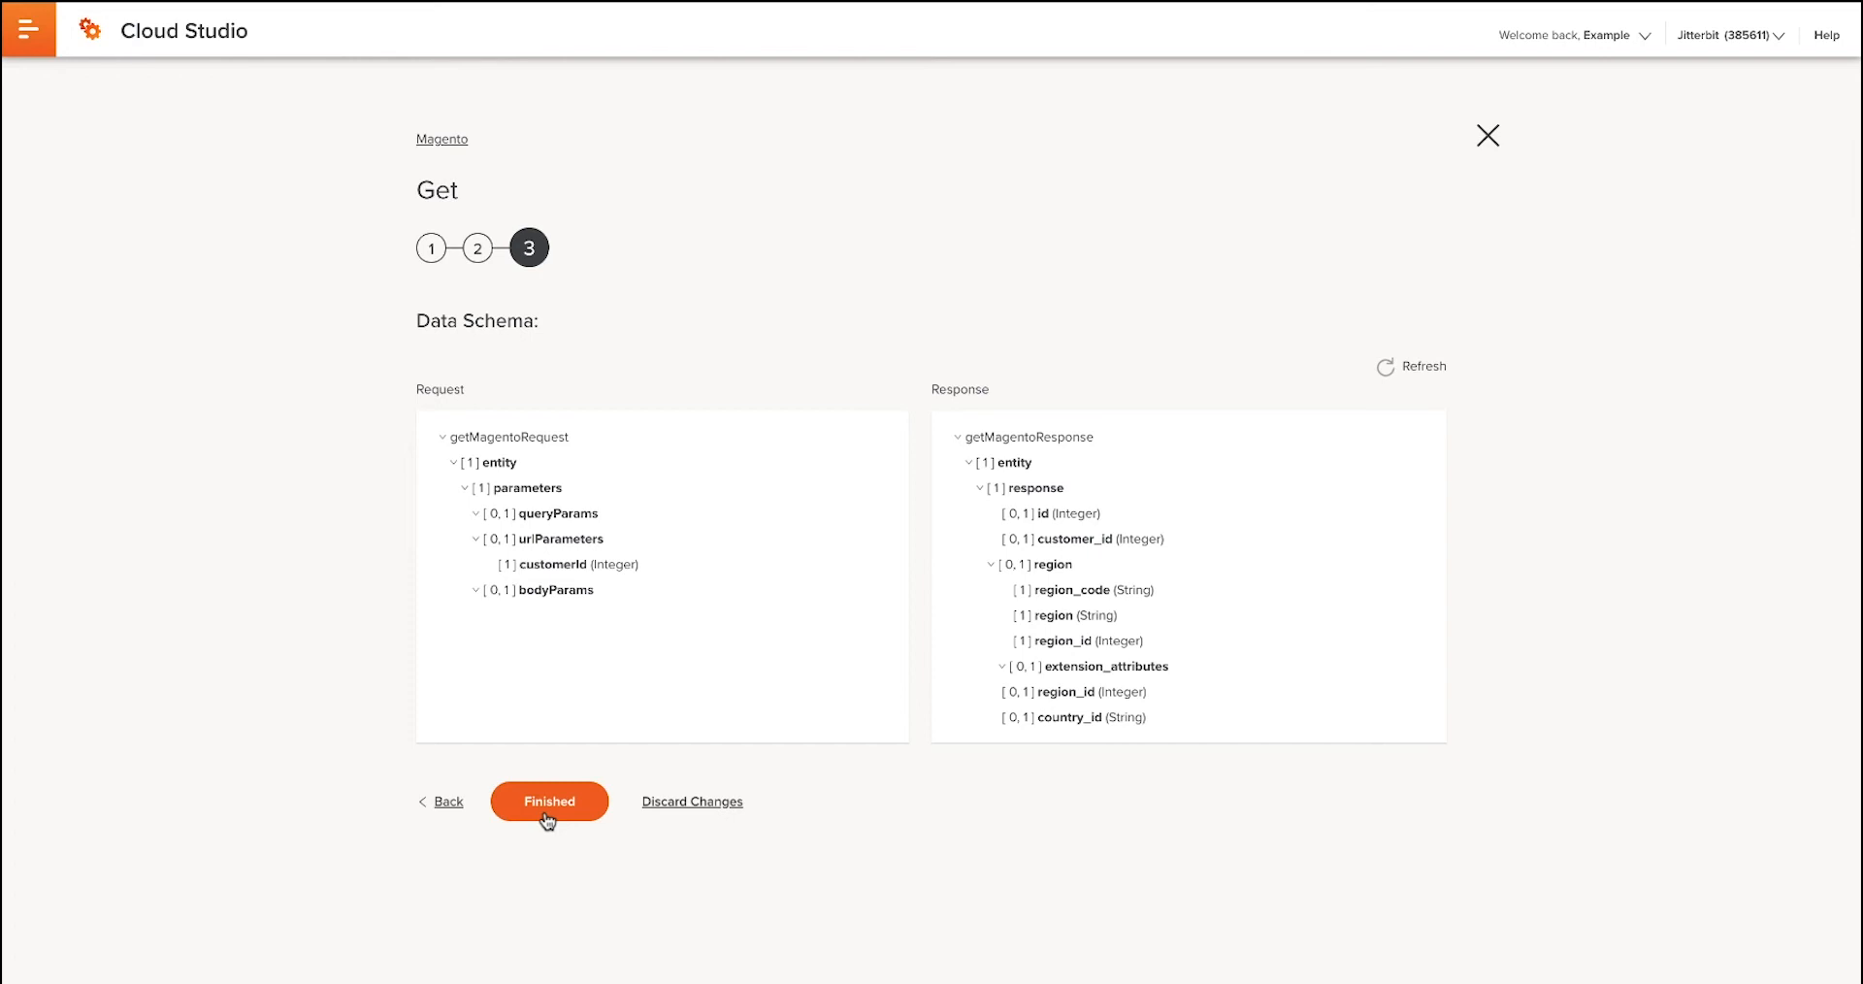
pyautogui.click(548, 803)
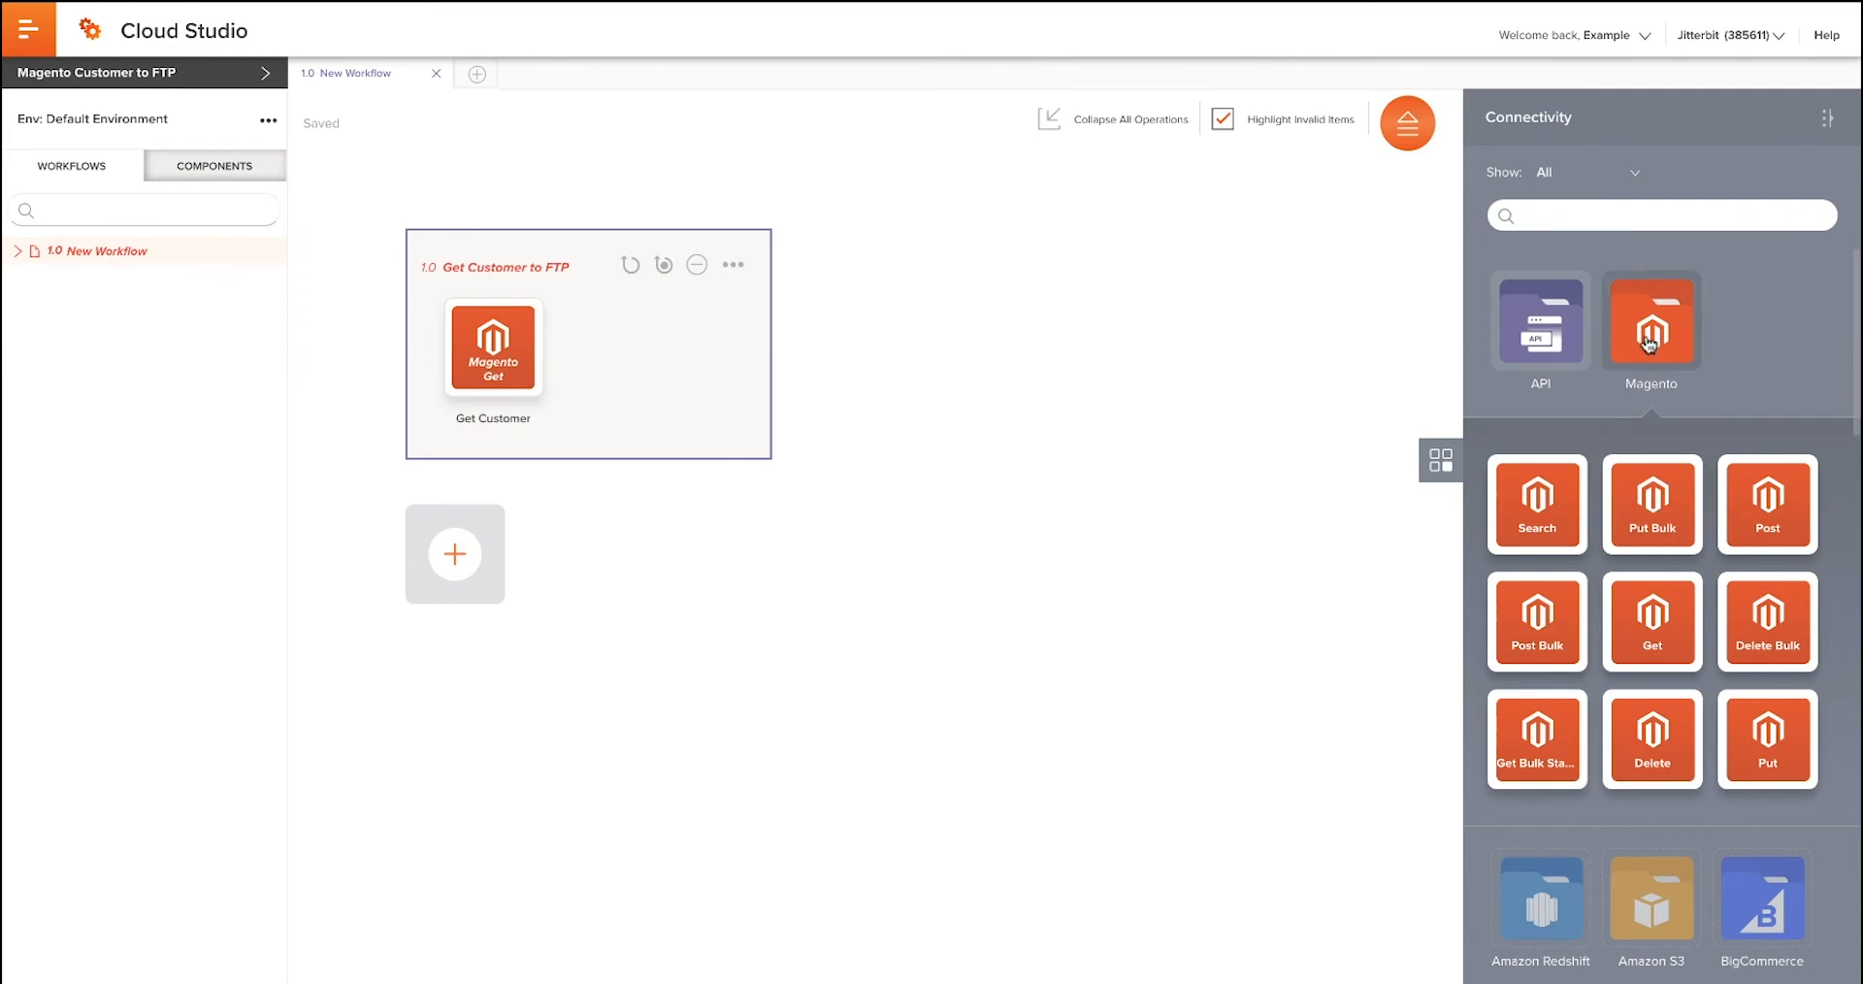
# Search the connectors for FTP and open the FTP endpoint configuration
pyautogui.scroll(-4, 1649, 340)
pyautogui.scroll(4, 1640, 291)
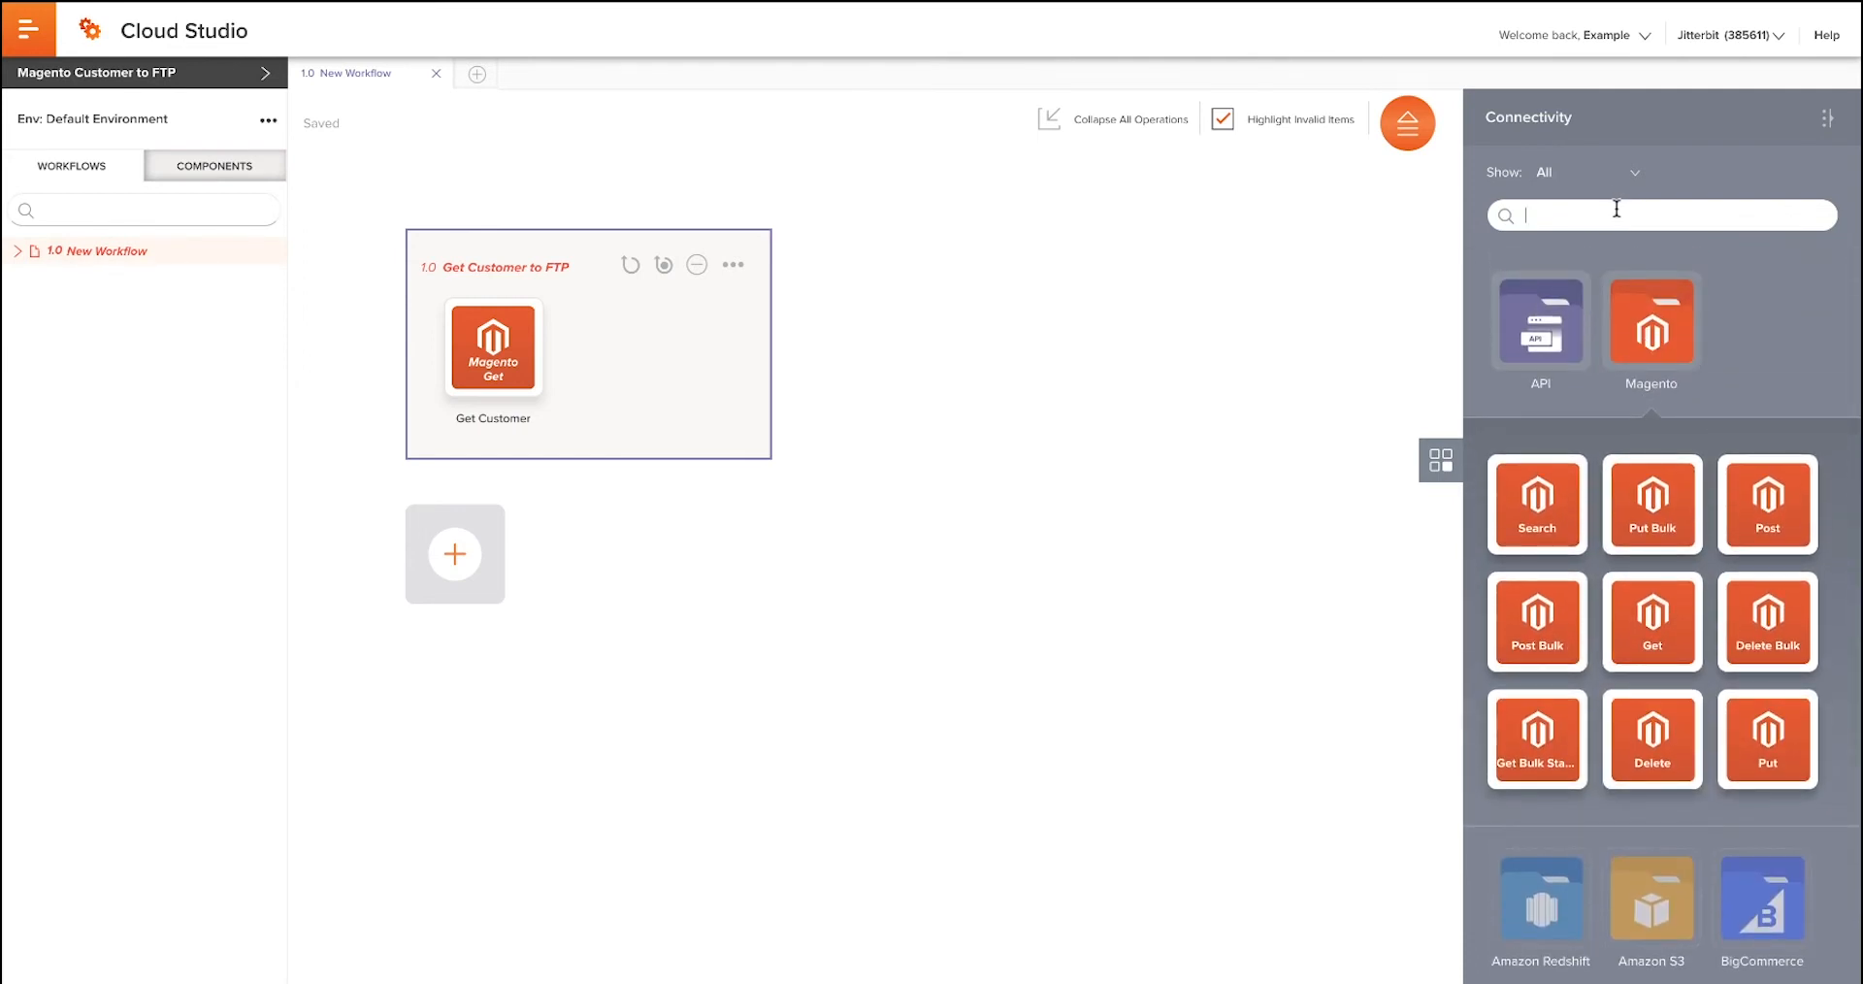
pyautogui.write('F')
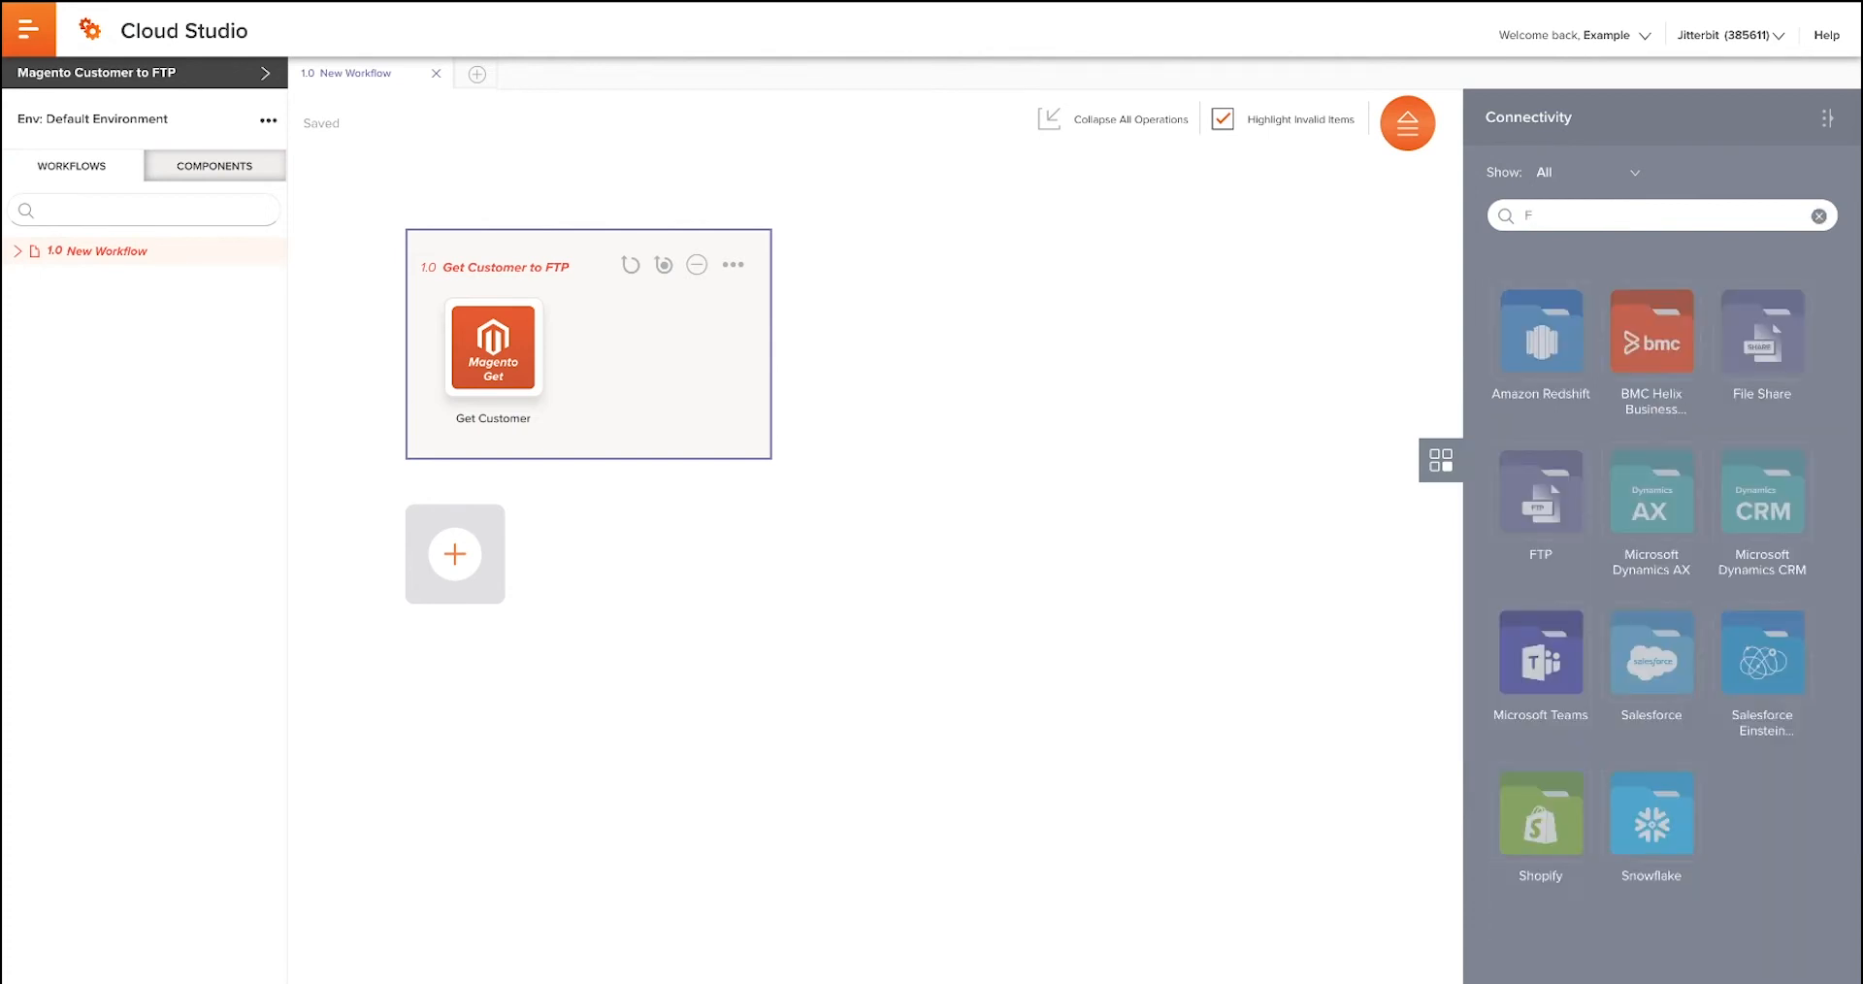
pyautogui.write('TP')
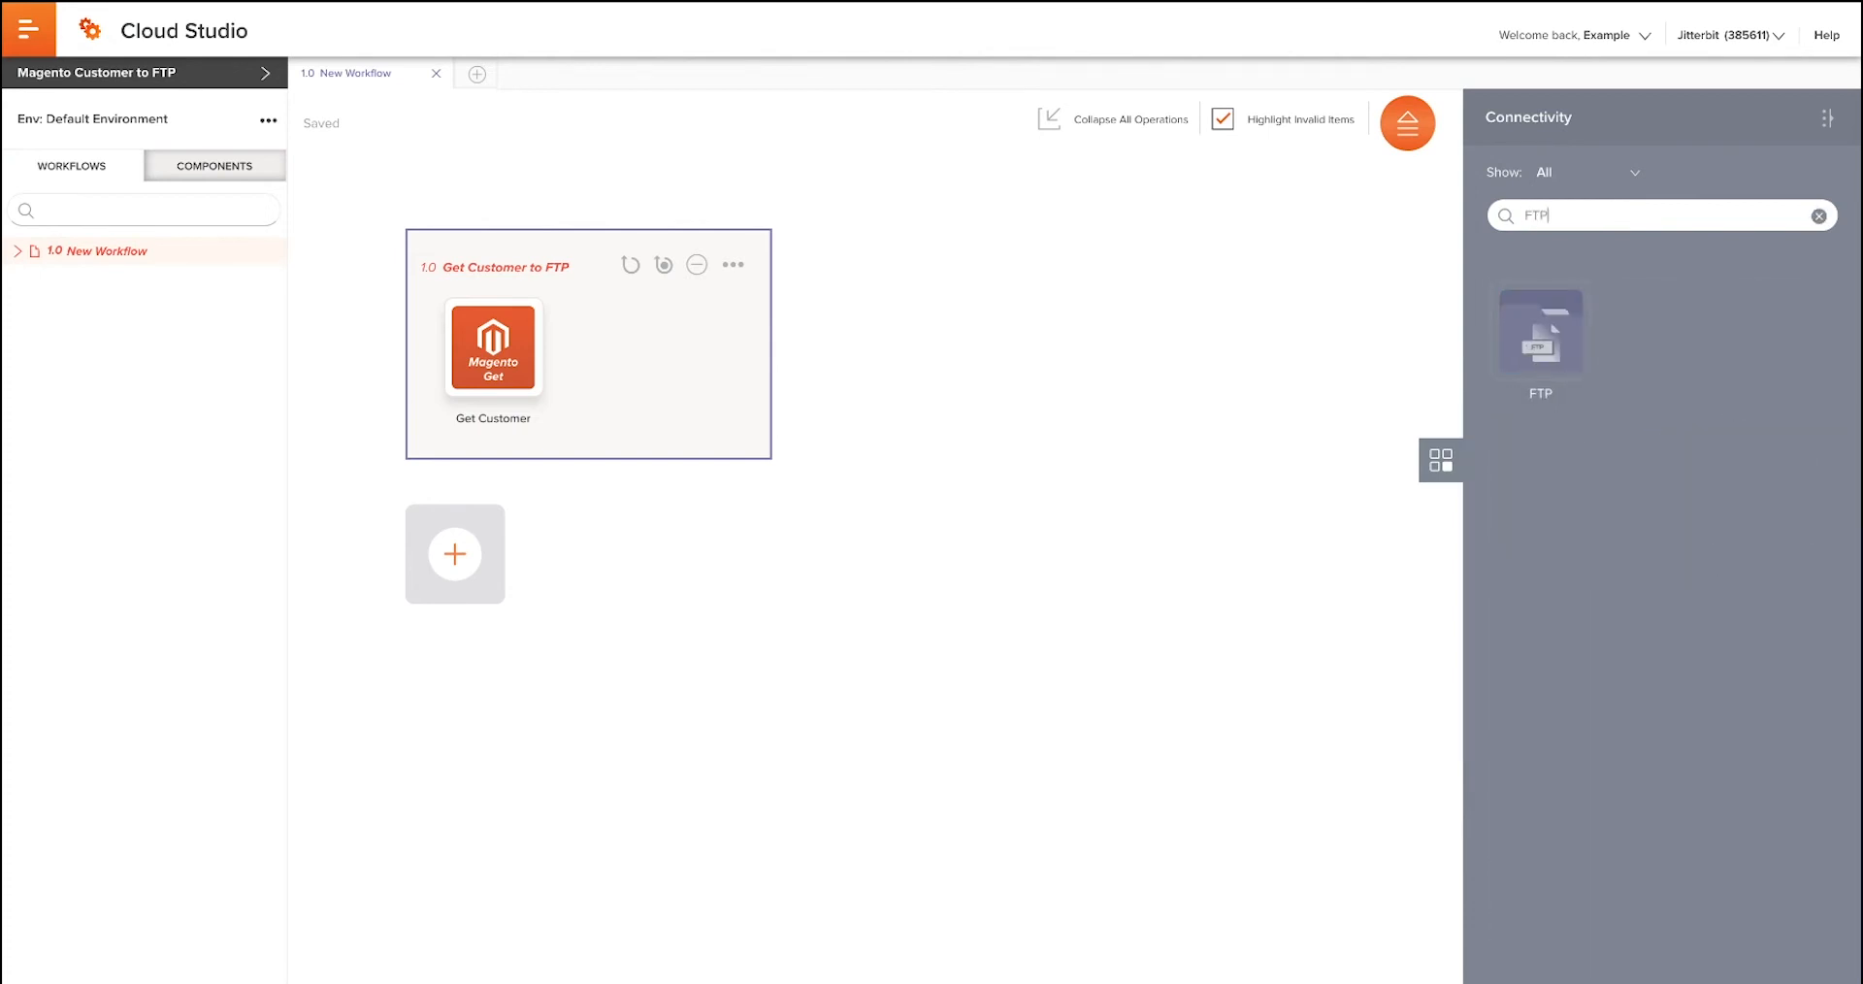
pyautogui.click(1553, 334)
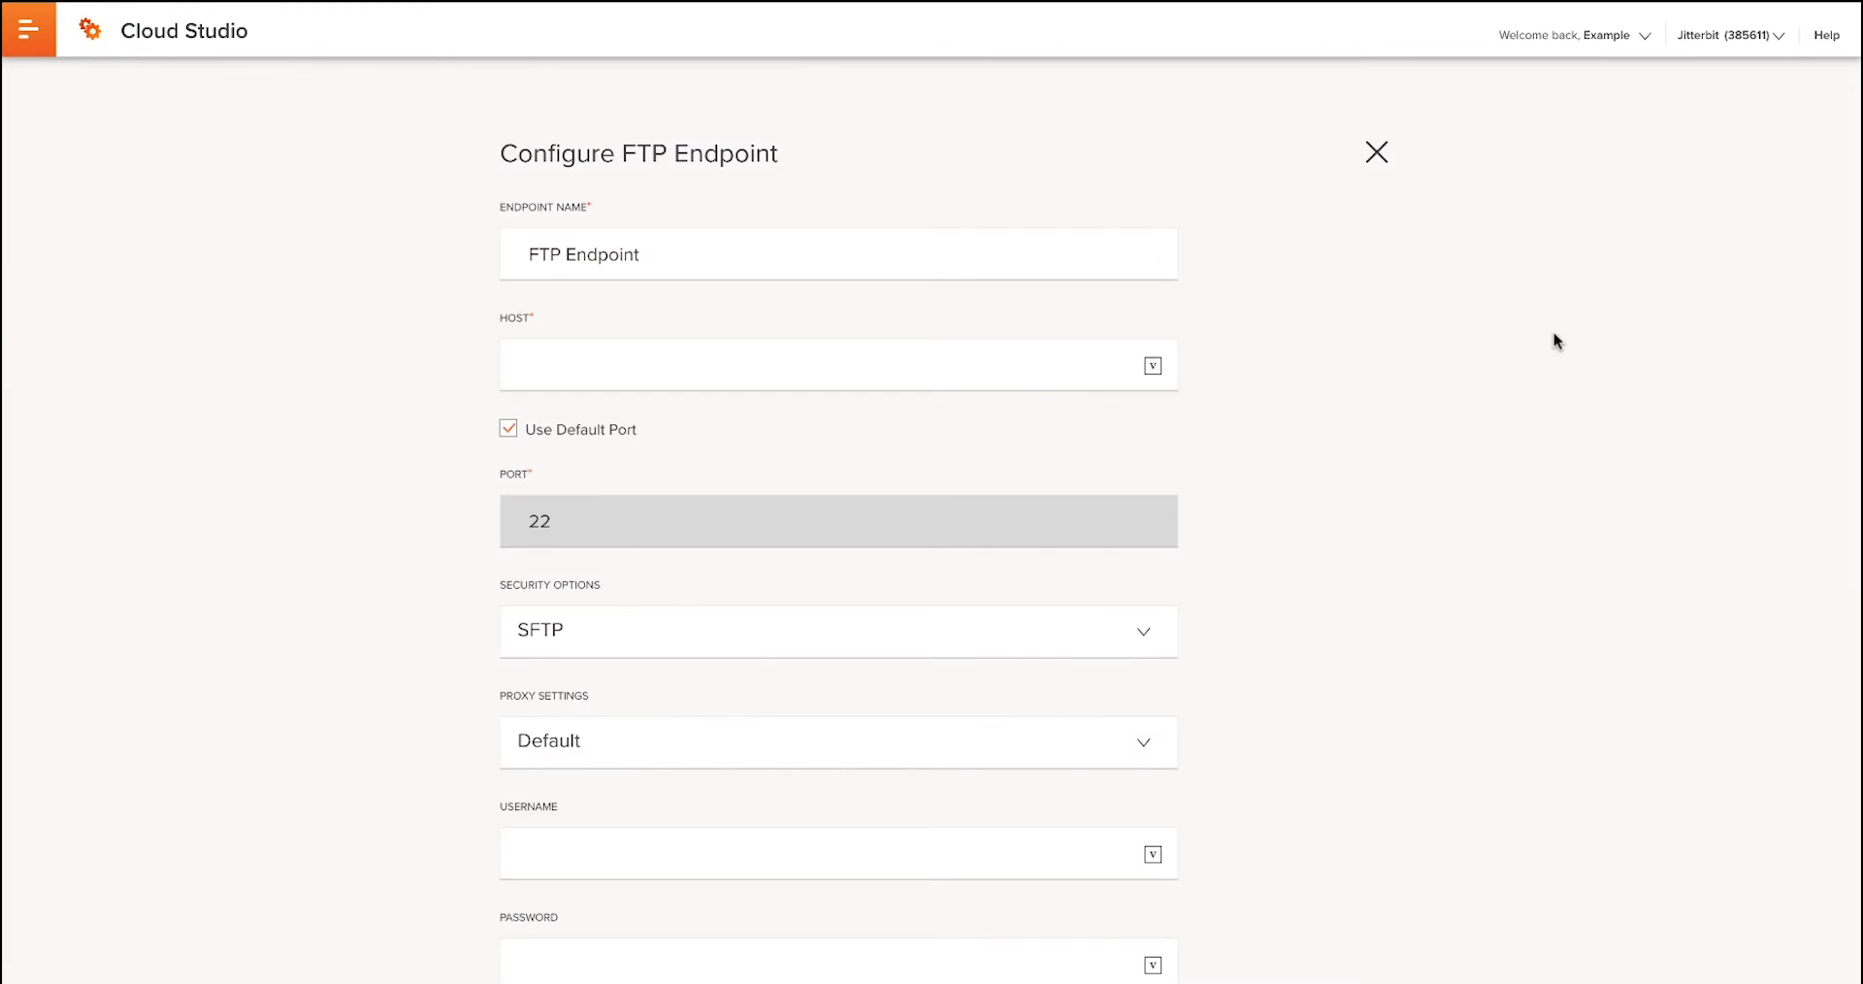
# Set the FTP endpoint's host to Training2.jitterbit.com and username to Jitterbit.Training, and enter the account password
pyautogui.click(780, 370)
pyautogui.write('Training')
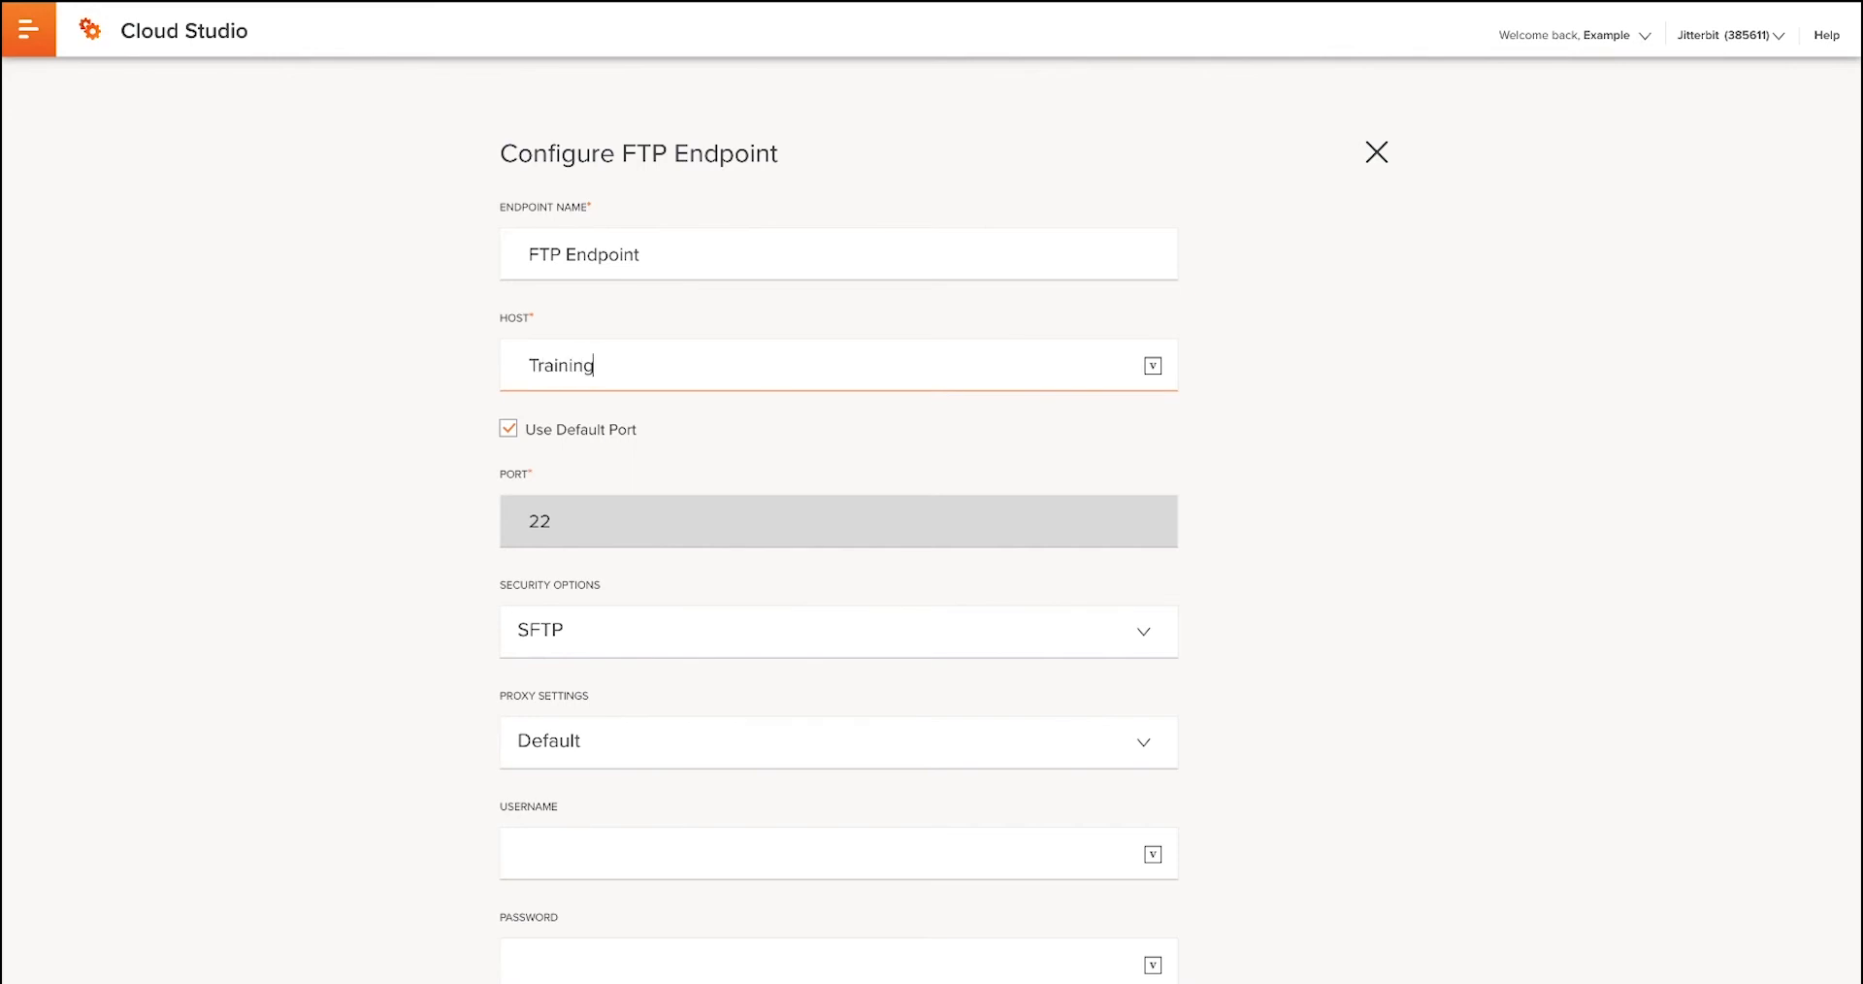
pyautogui.write('2.jitterbit.com')
pyautogui.click(677, 863)
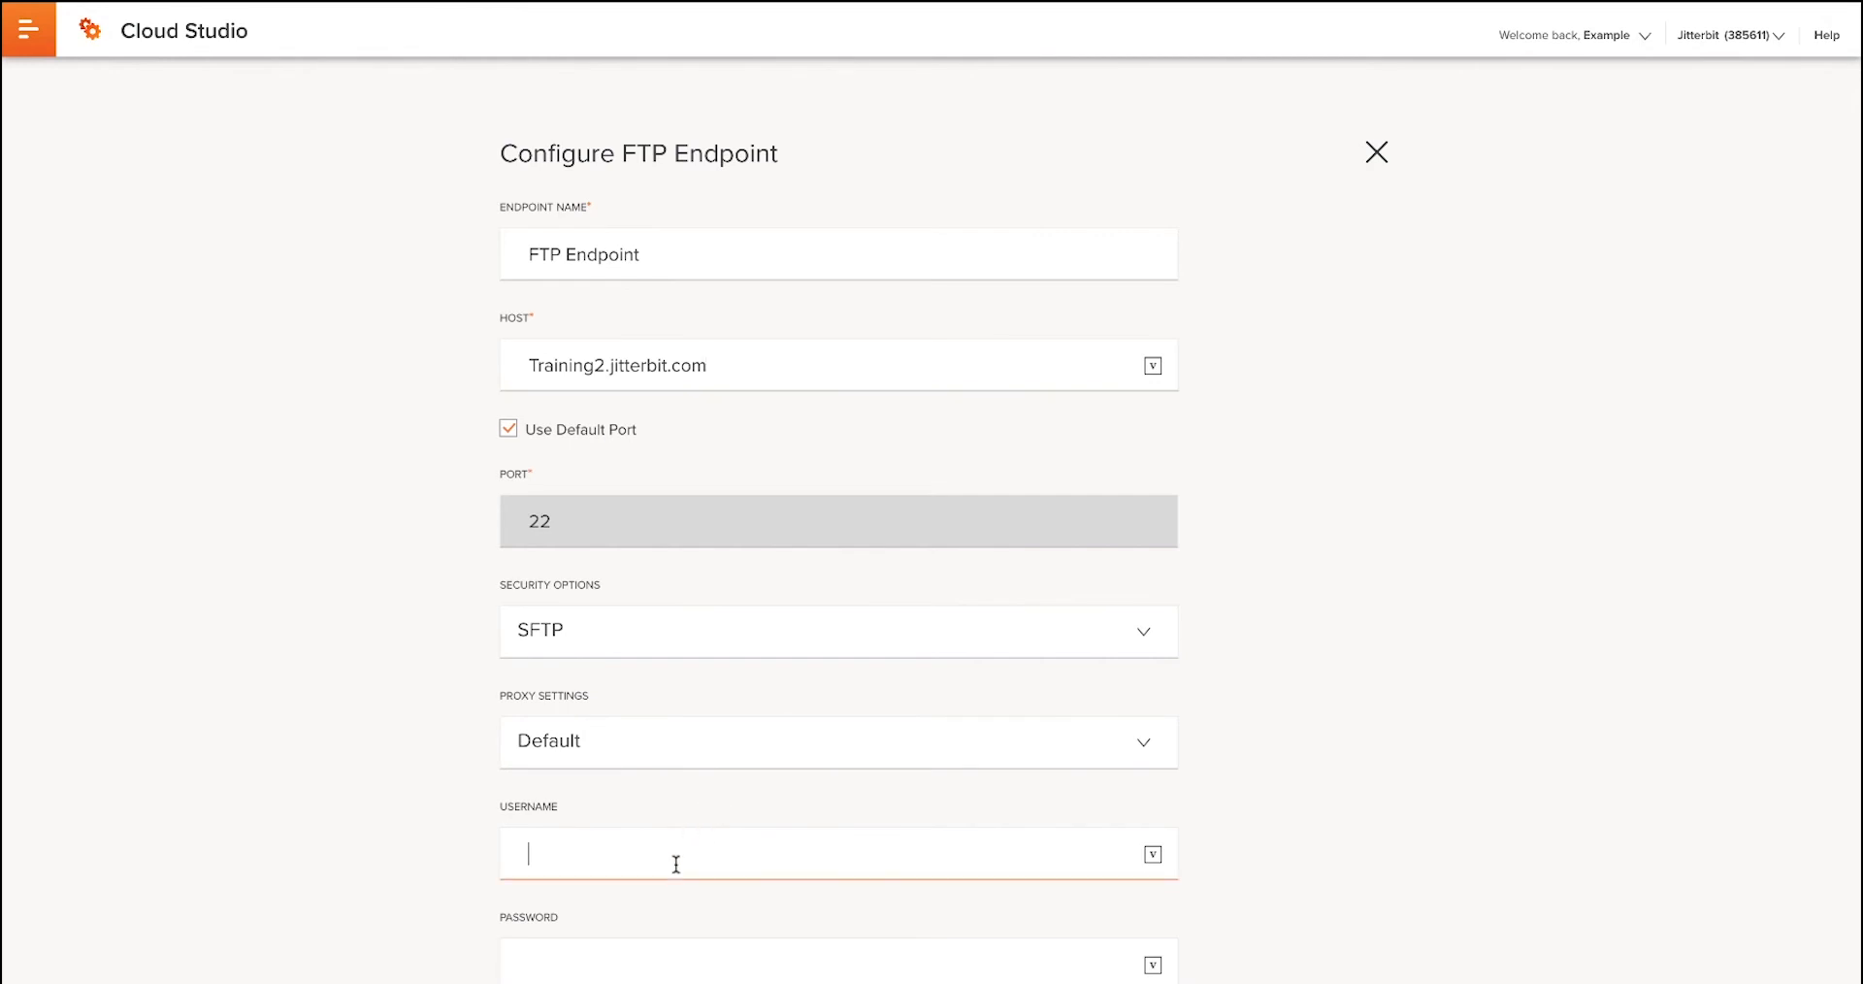
pyautogui.write('Jitterbit.Training')
pyautogui.press('Tab')
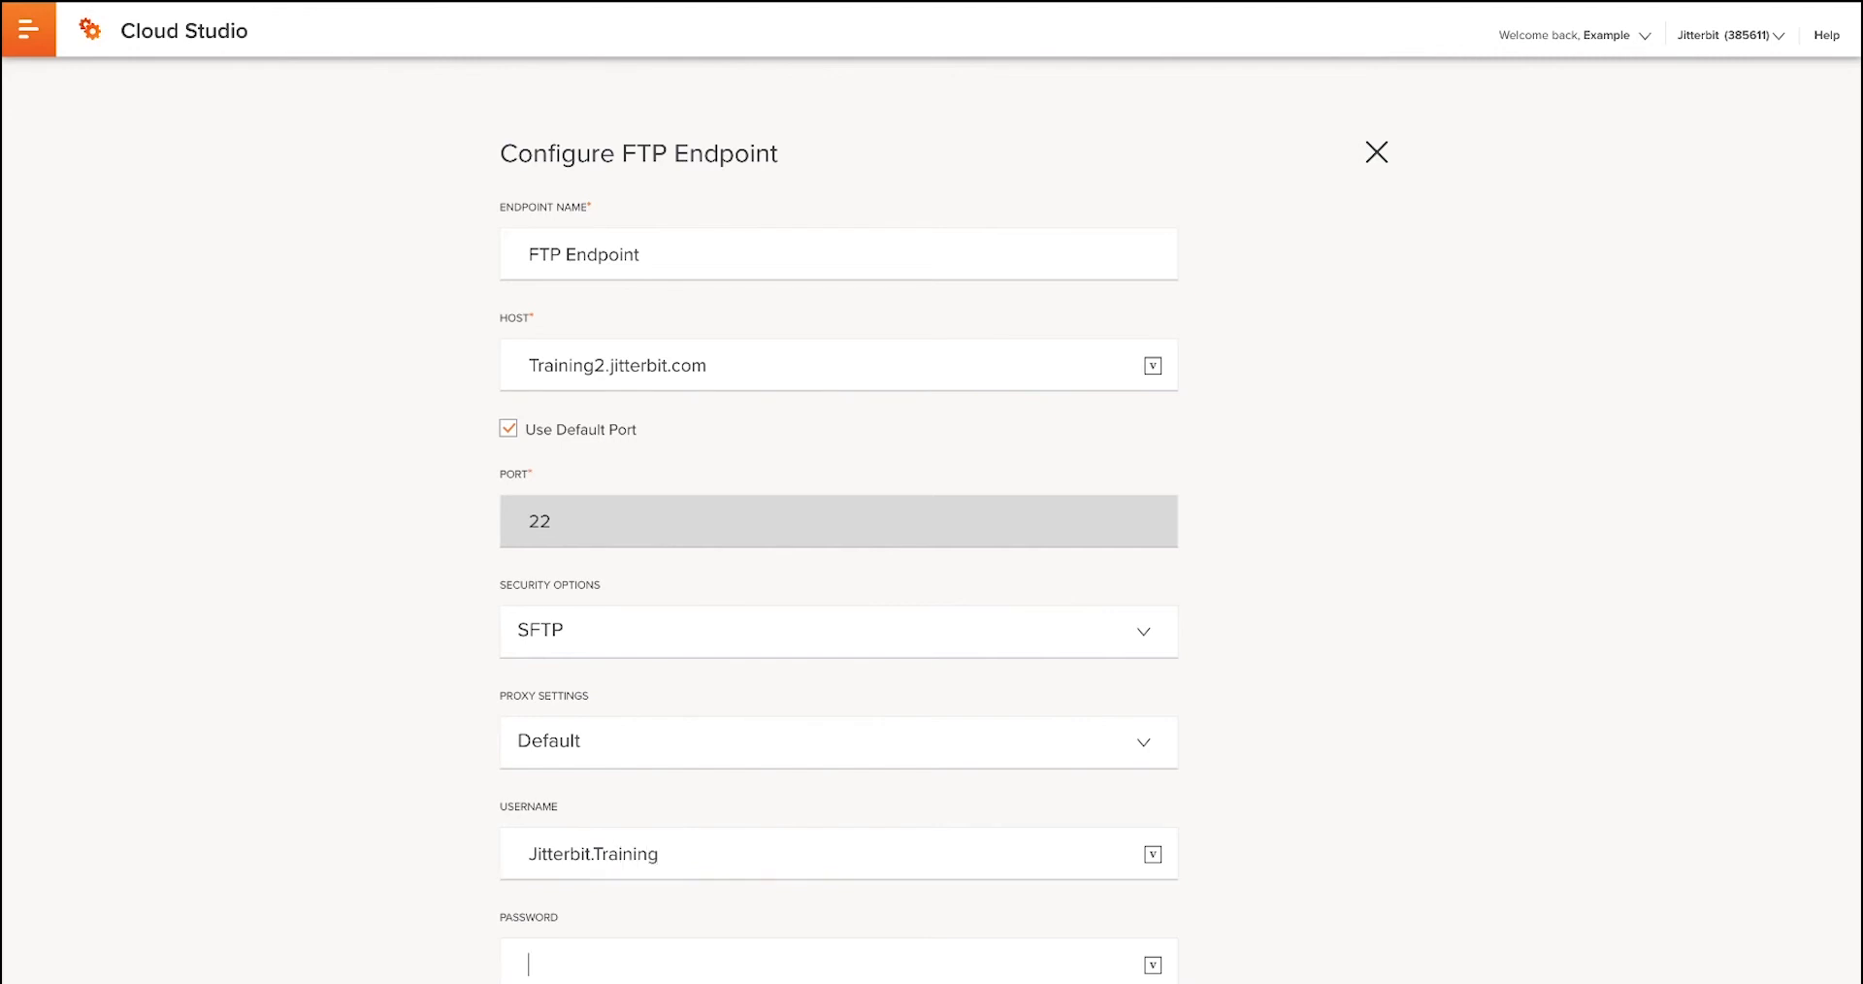
pyautogui.write('•••••••••')
pyautogui.scroll(-2, 838, 583)
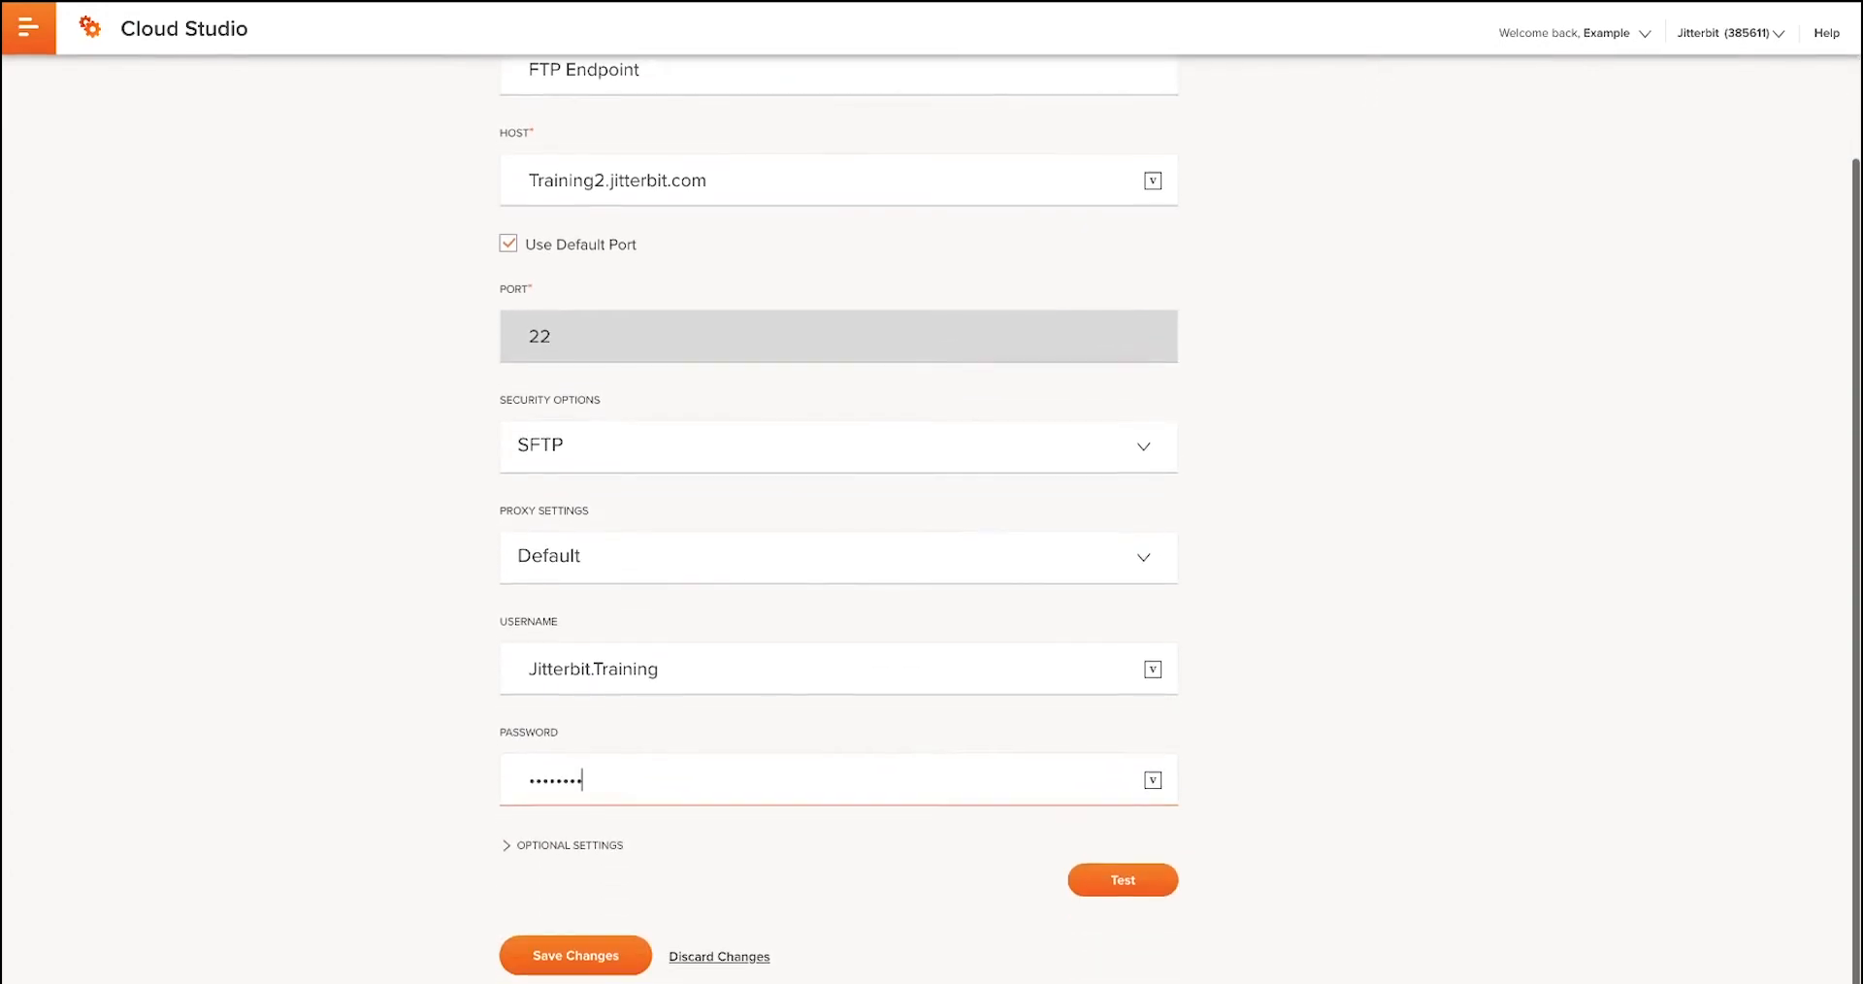
# Test the FTP connection and save the endpoint
pyautogui.click(1017, 881)
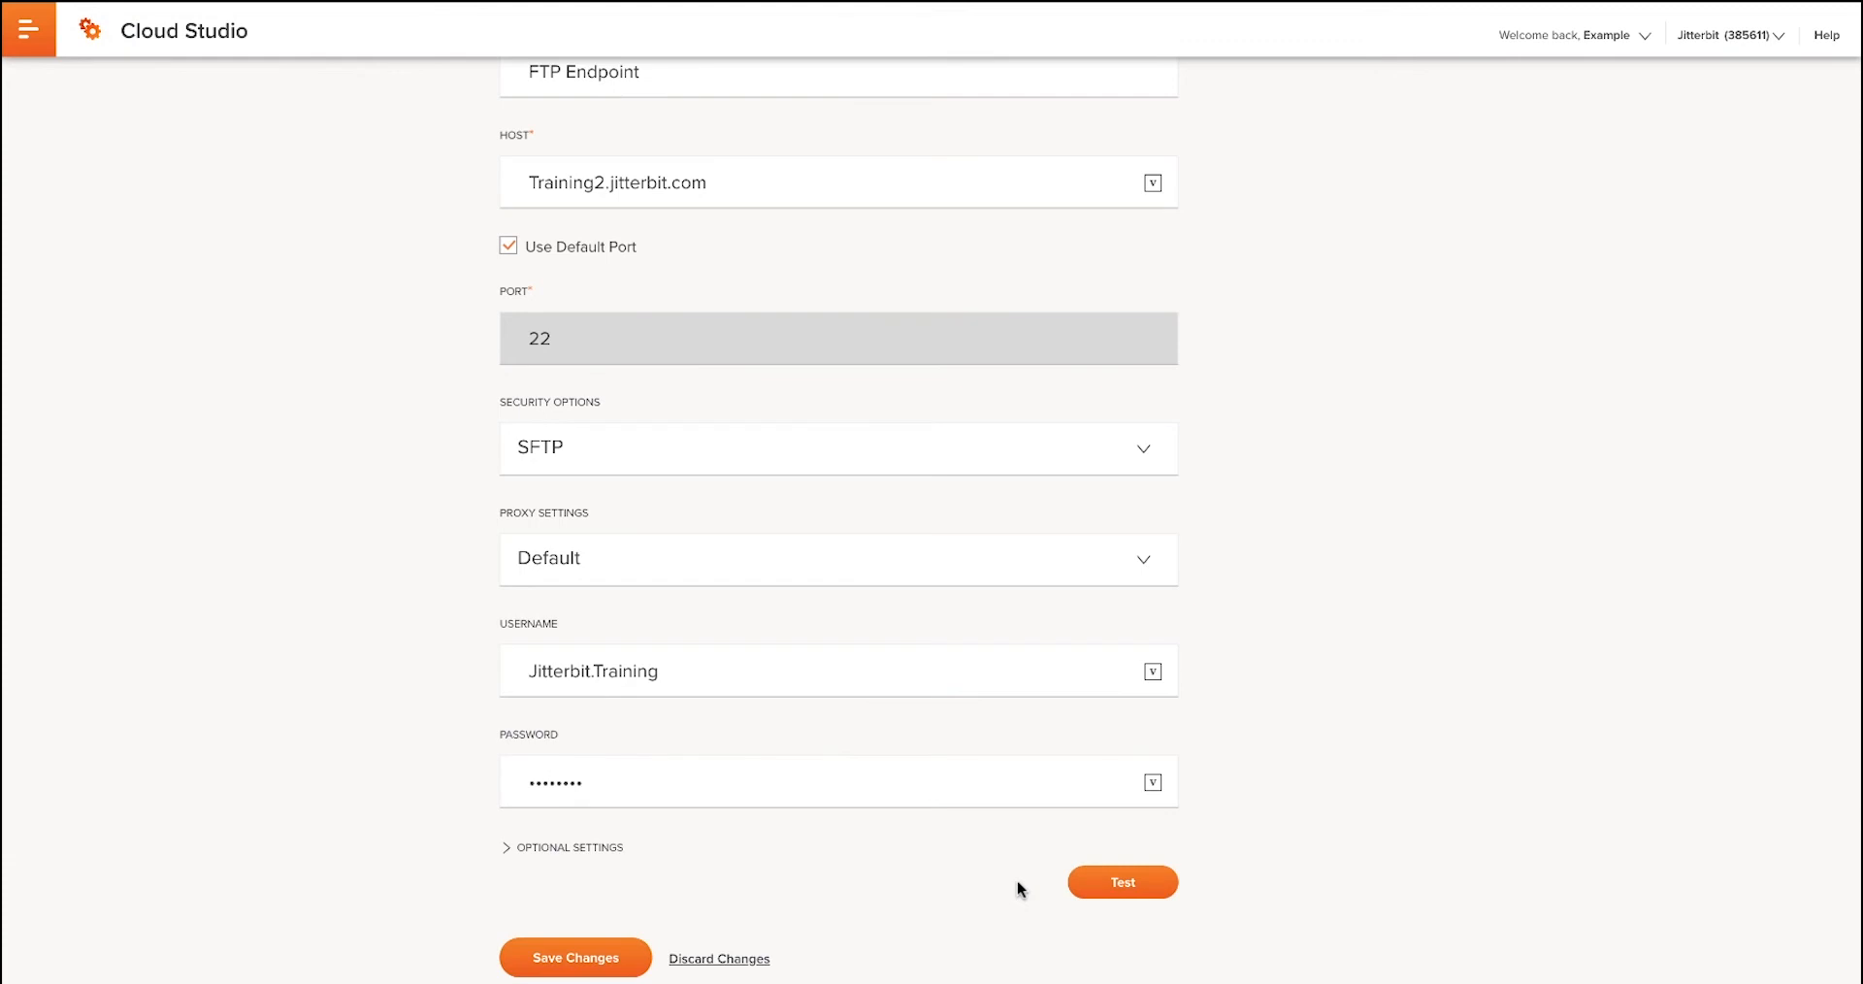
pyautogui.click(1119, 889)
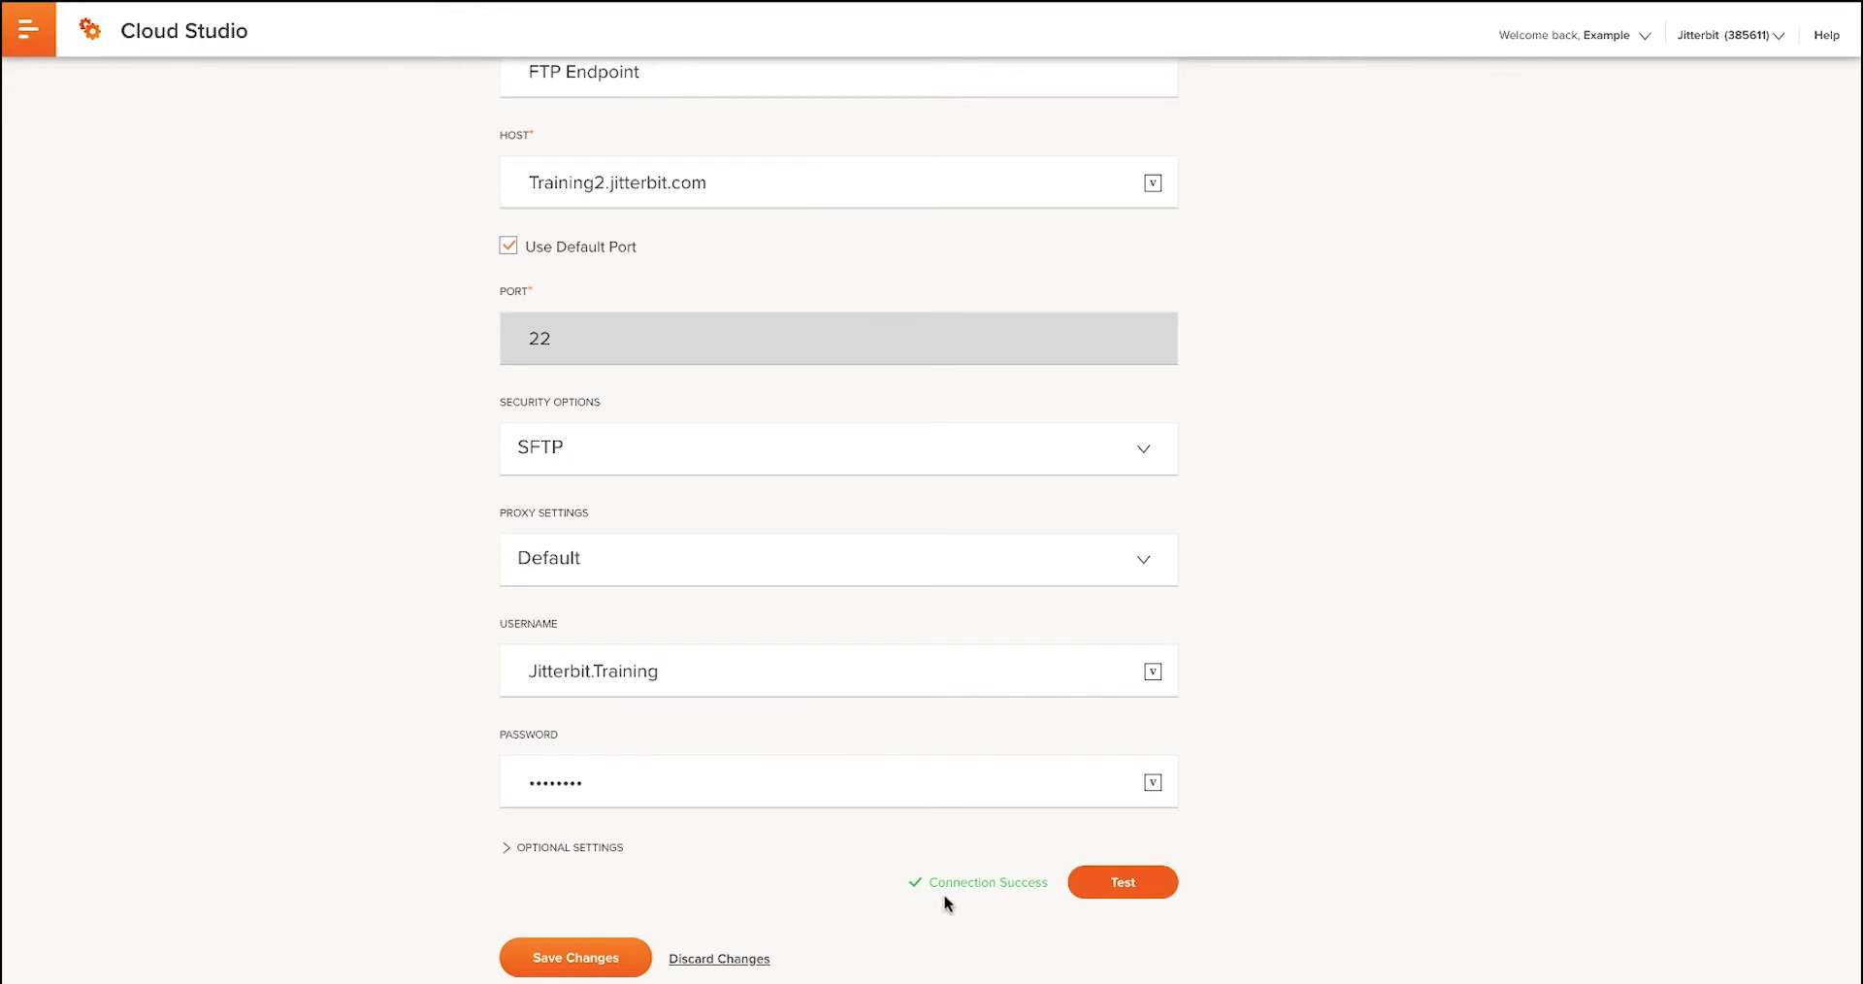
pyautogui.click(612, 959)
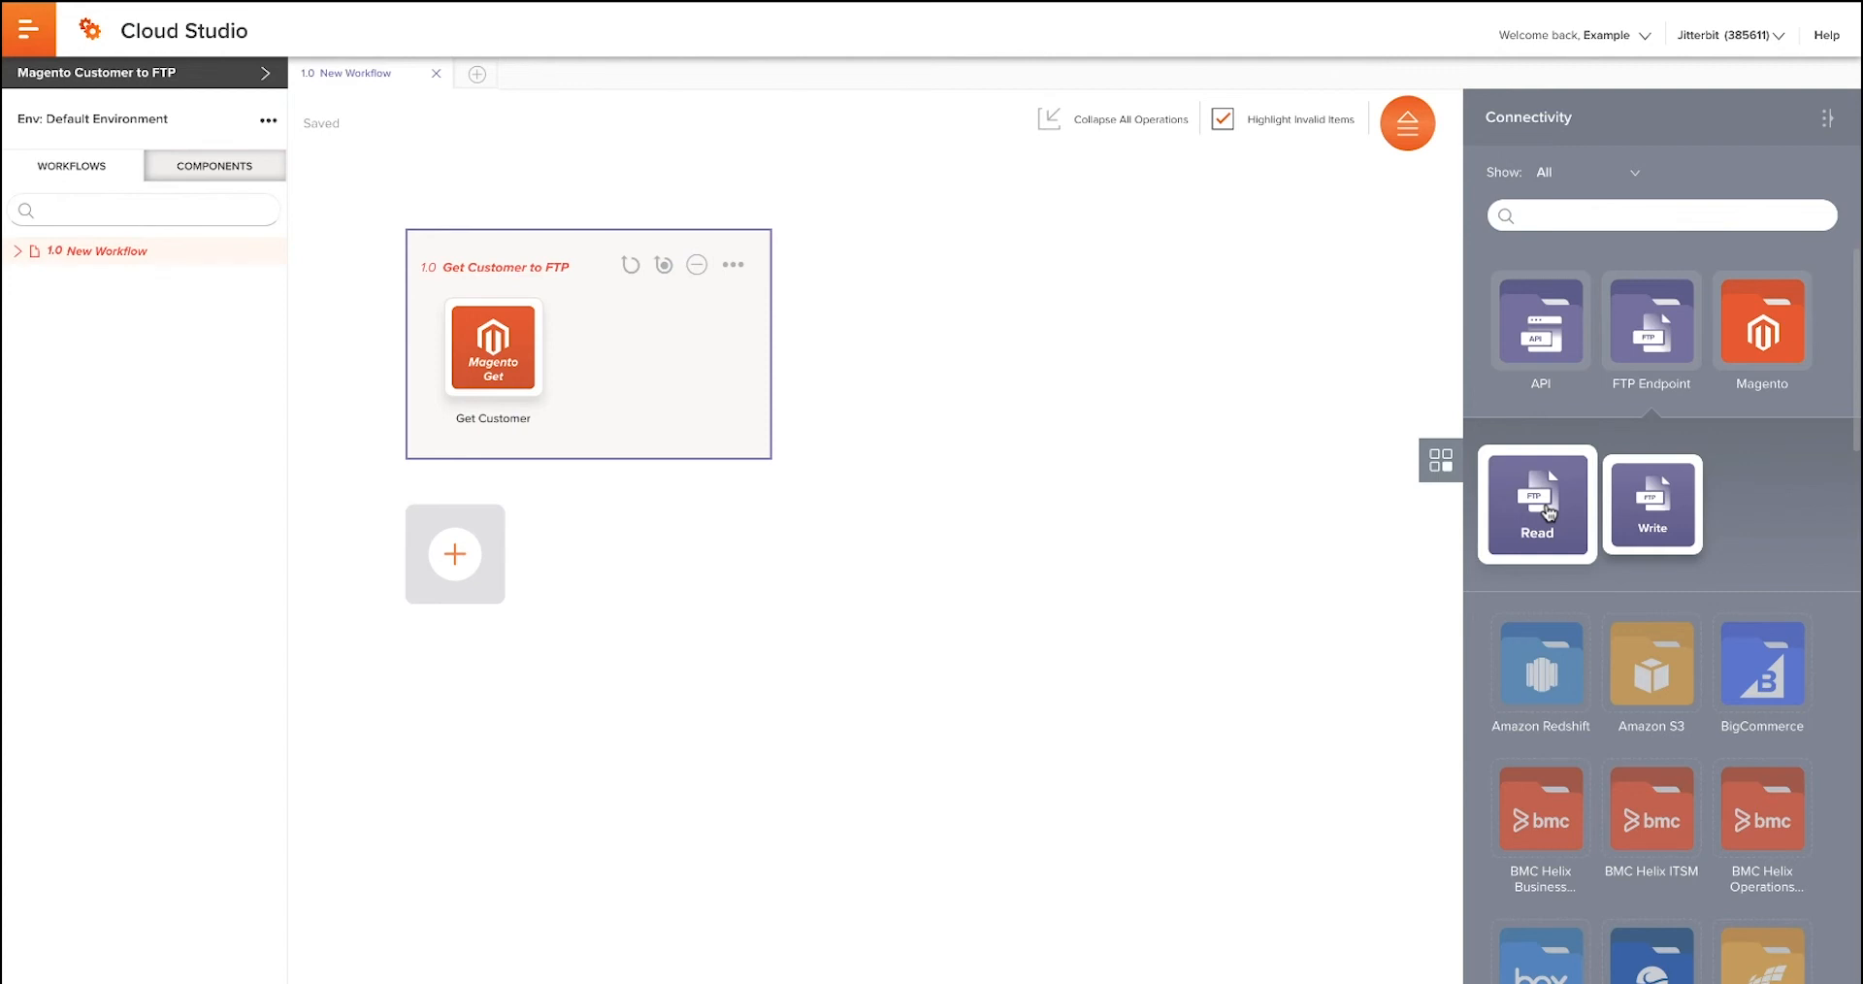
# Add an FTP Read activity before Get Customer in the Get Customer to FTP operation and name it Read from FTP
pyautogui.moveTo(1549, 512); pyautogui.dragTo(443, 325)
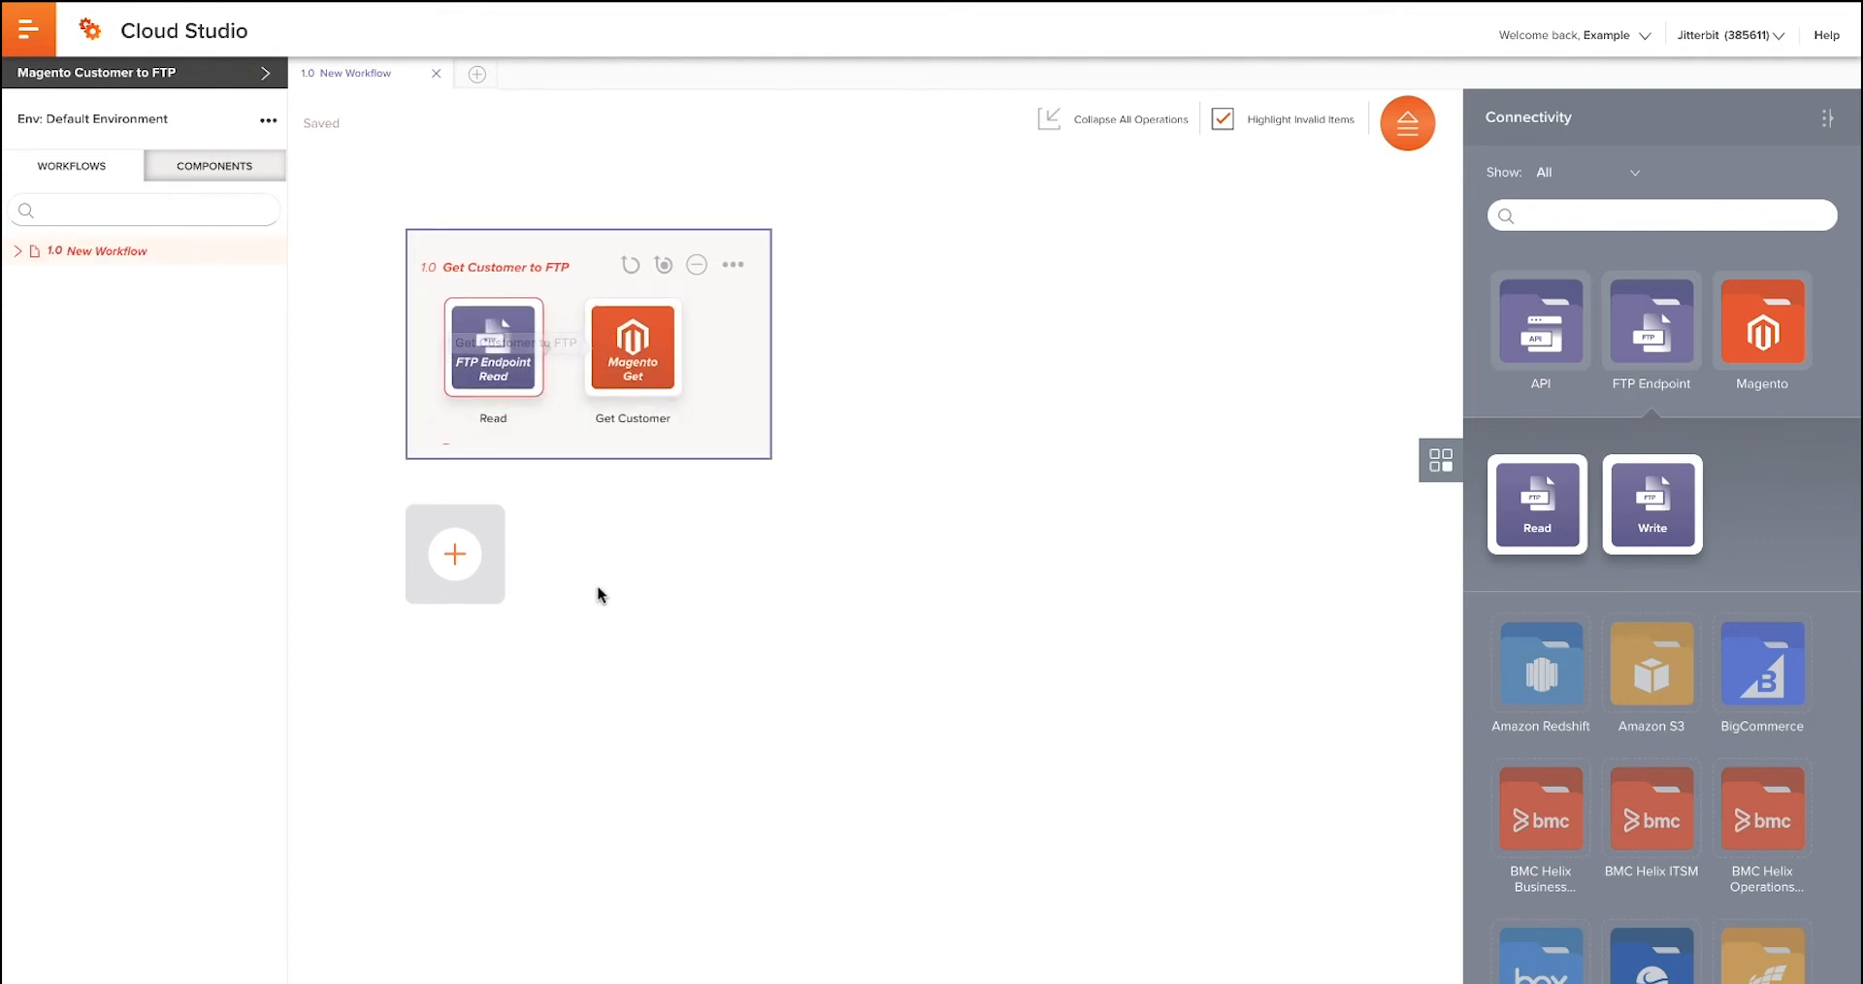
pyautogui.doubleClick(499, 406)
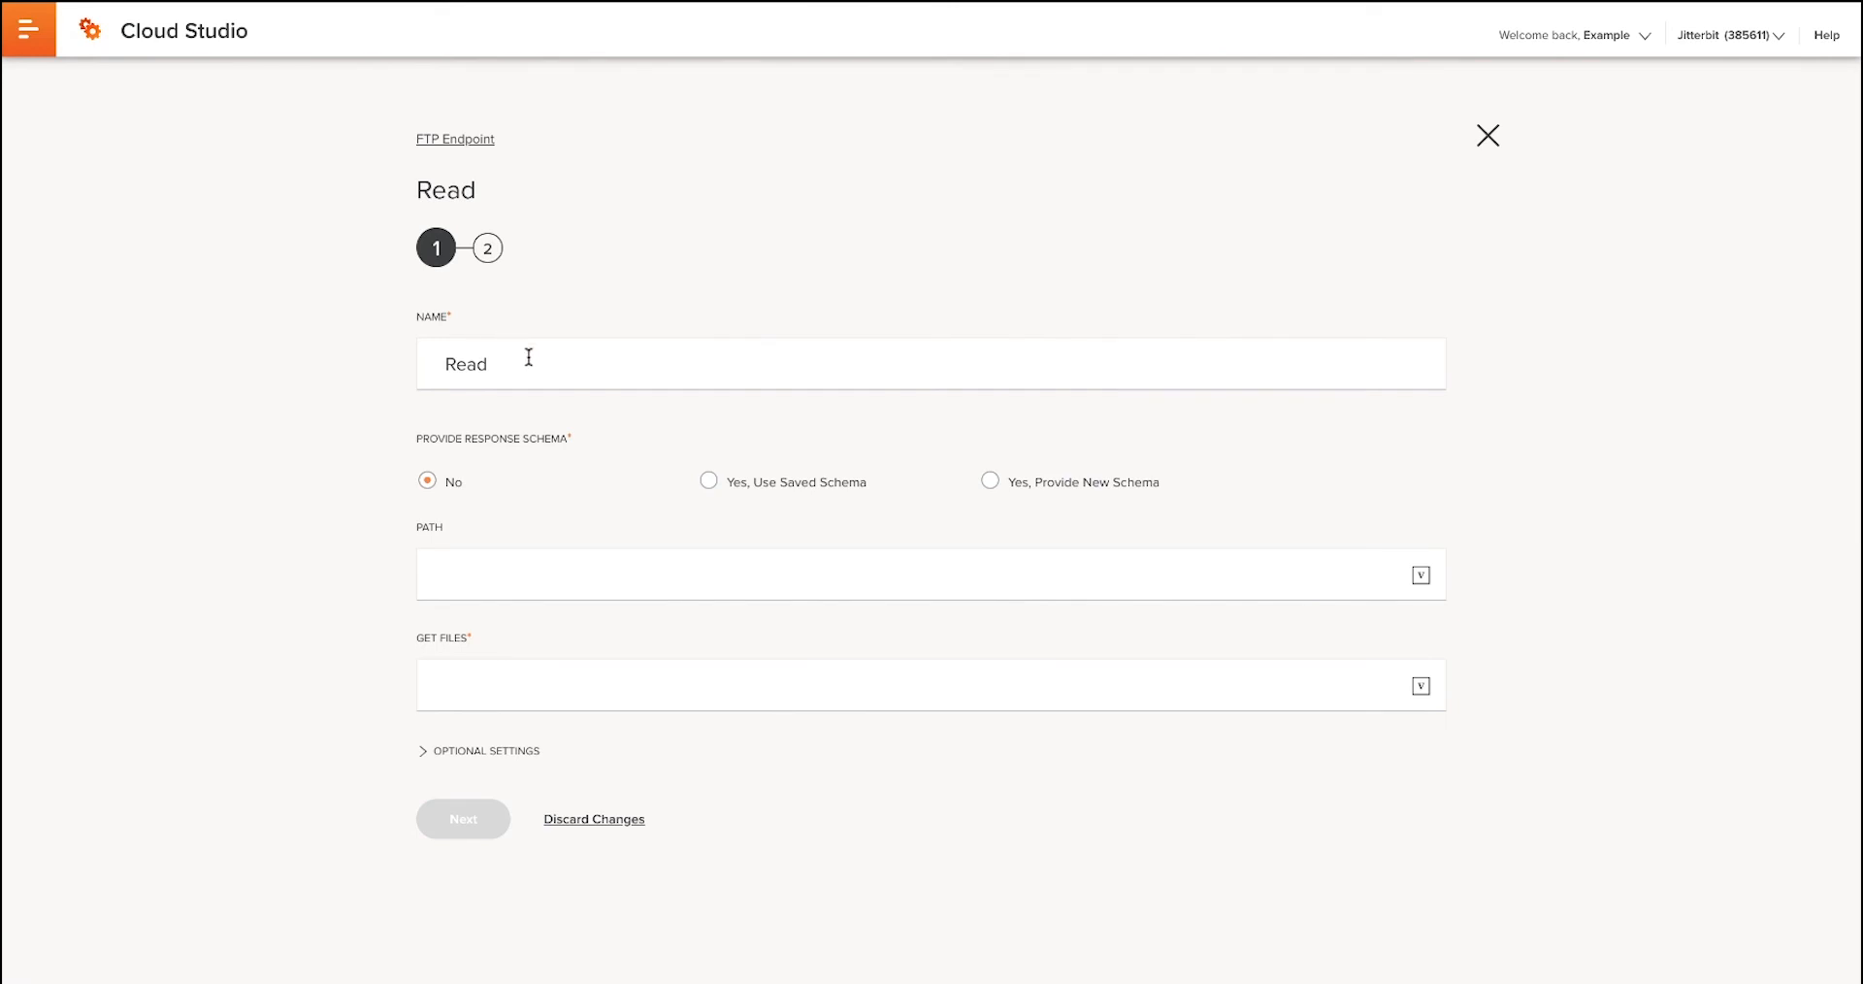
pyautogui.click(529, 359)
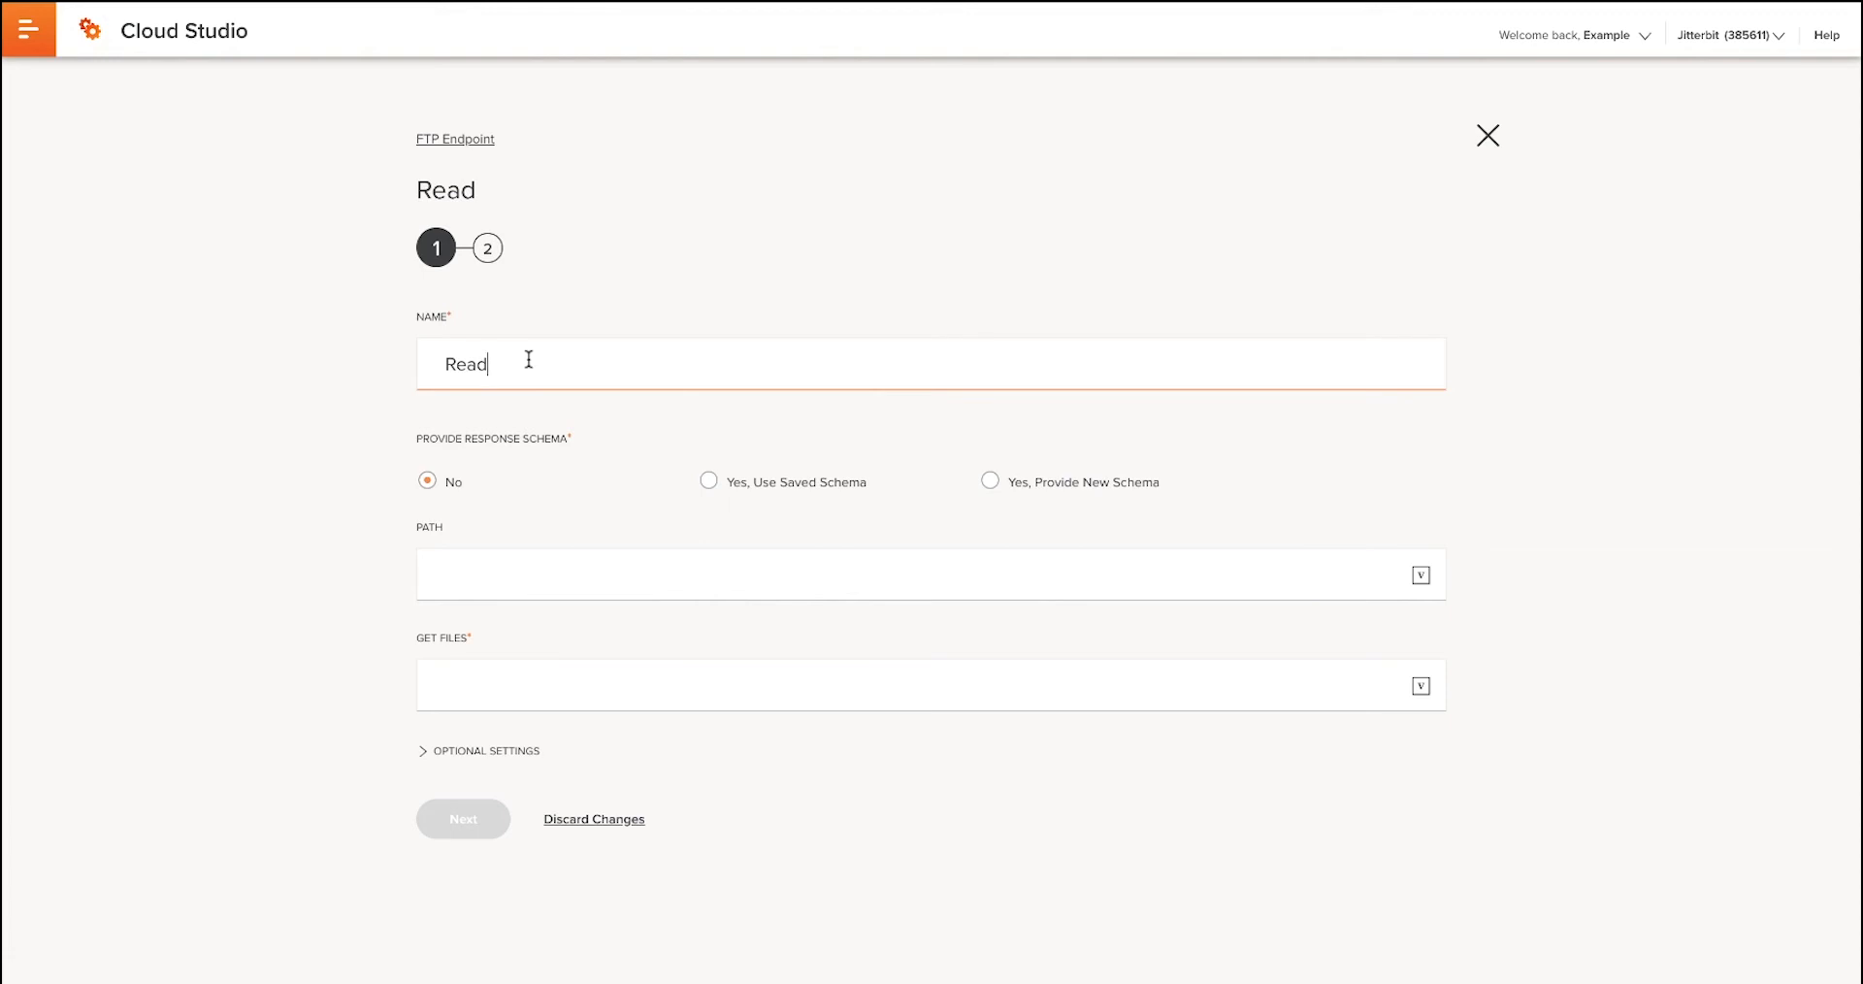
pyautogui.write('from FTP')
# Set the Read activity to get the file MagentoCustomerID.csv, accept the data schema and finish the activity
pyautogui.click(498, 676)
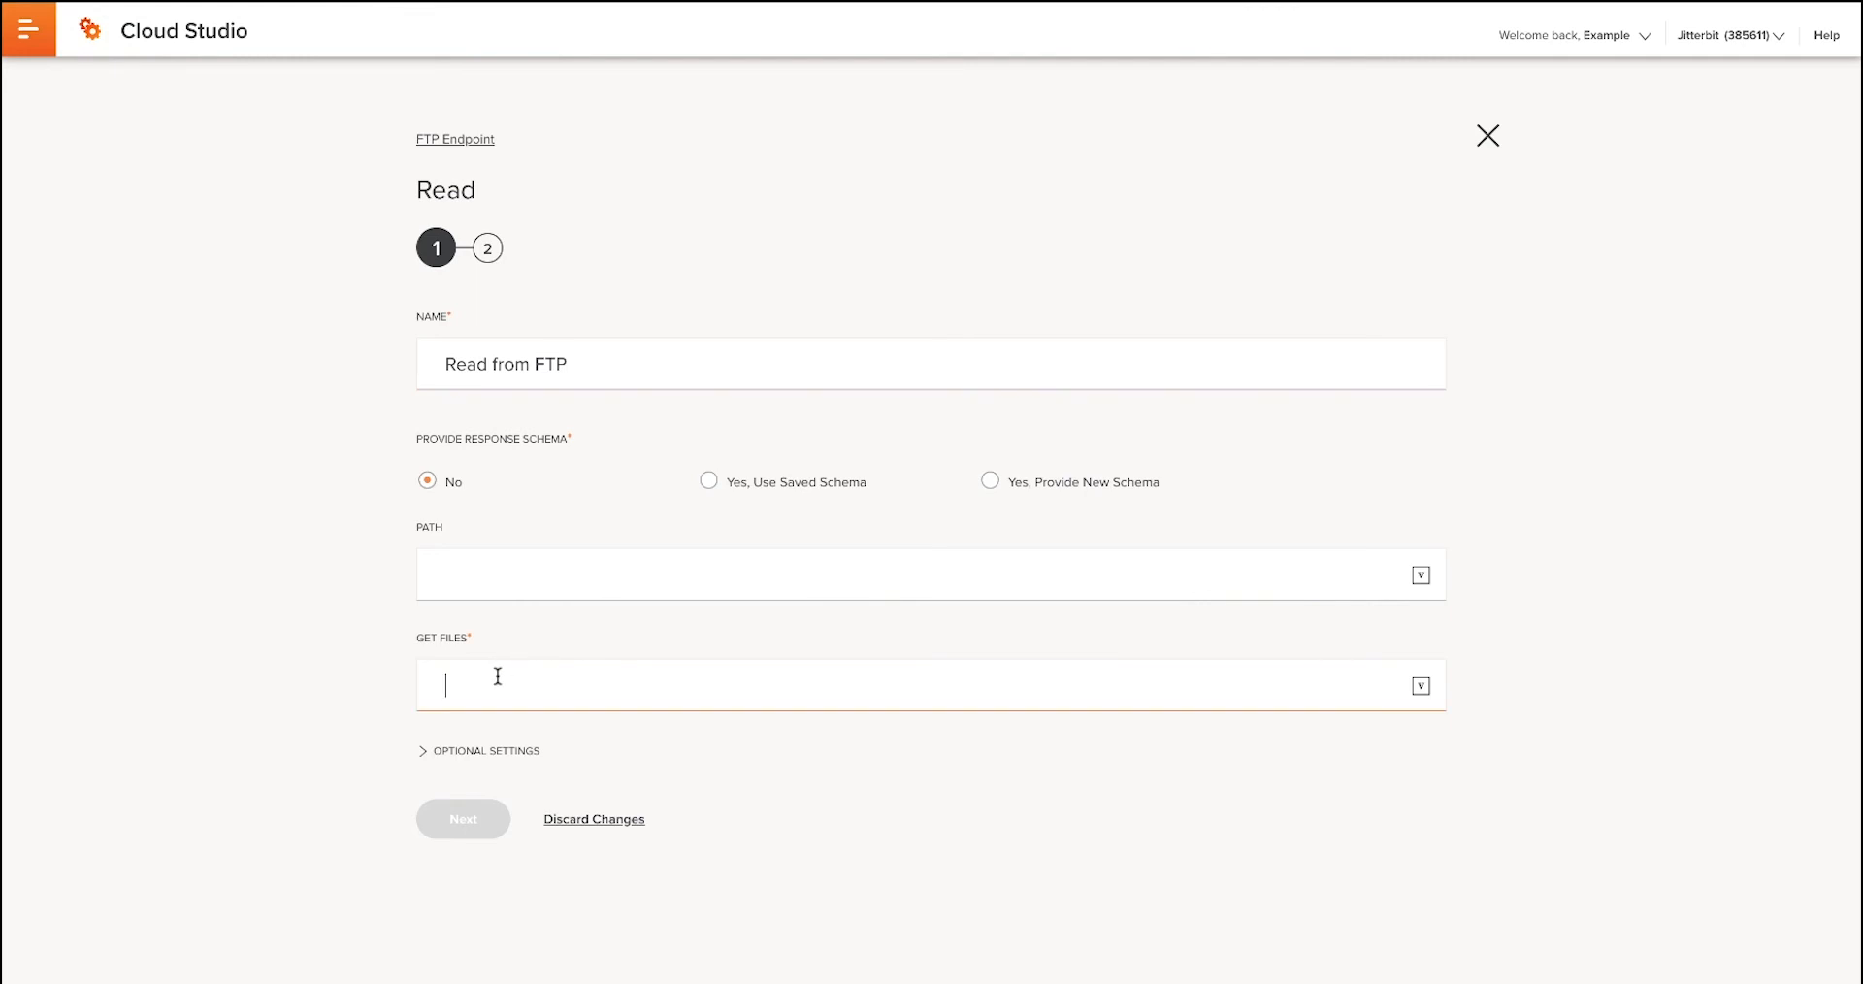
pyautogui.write('Mag')
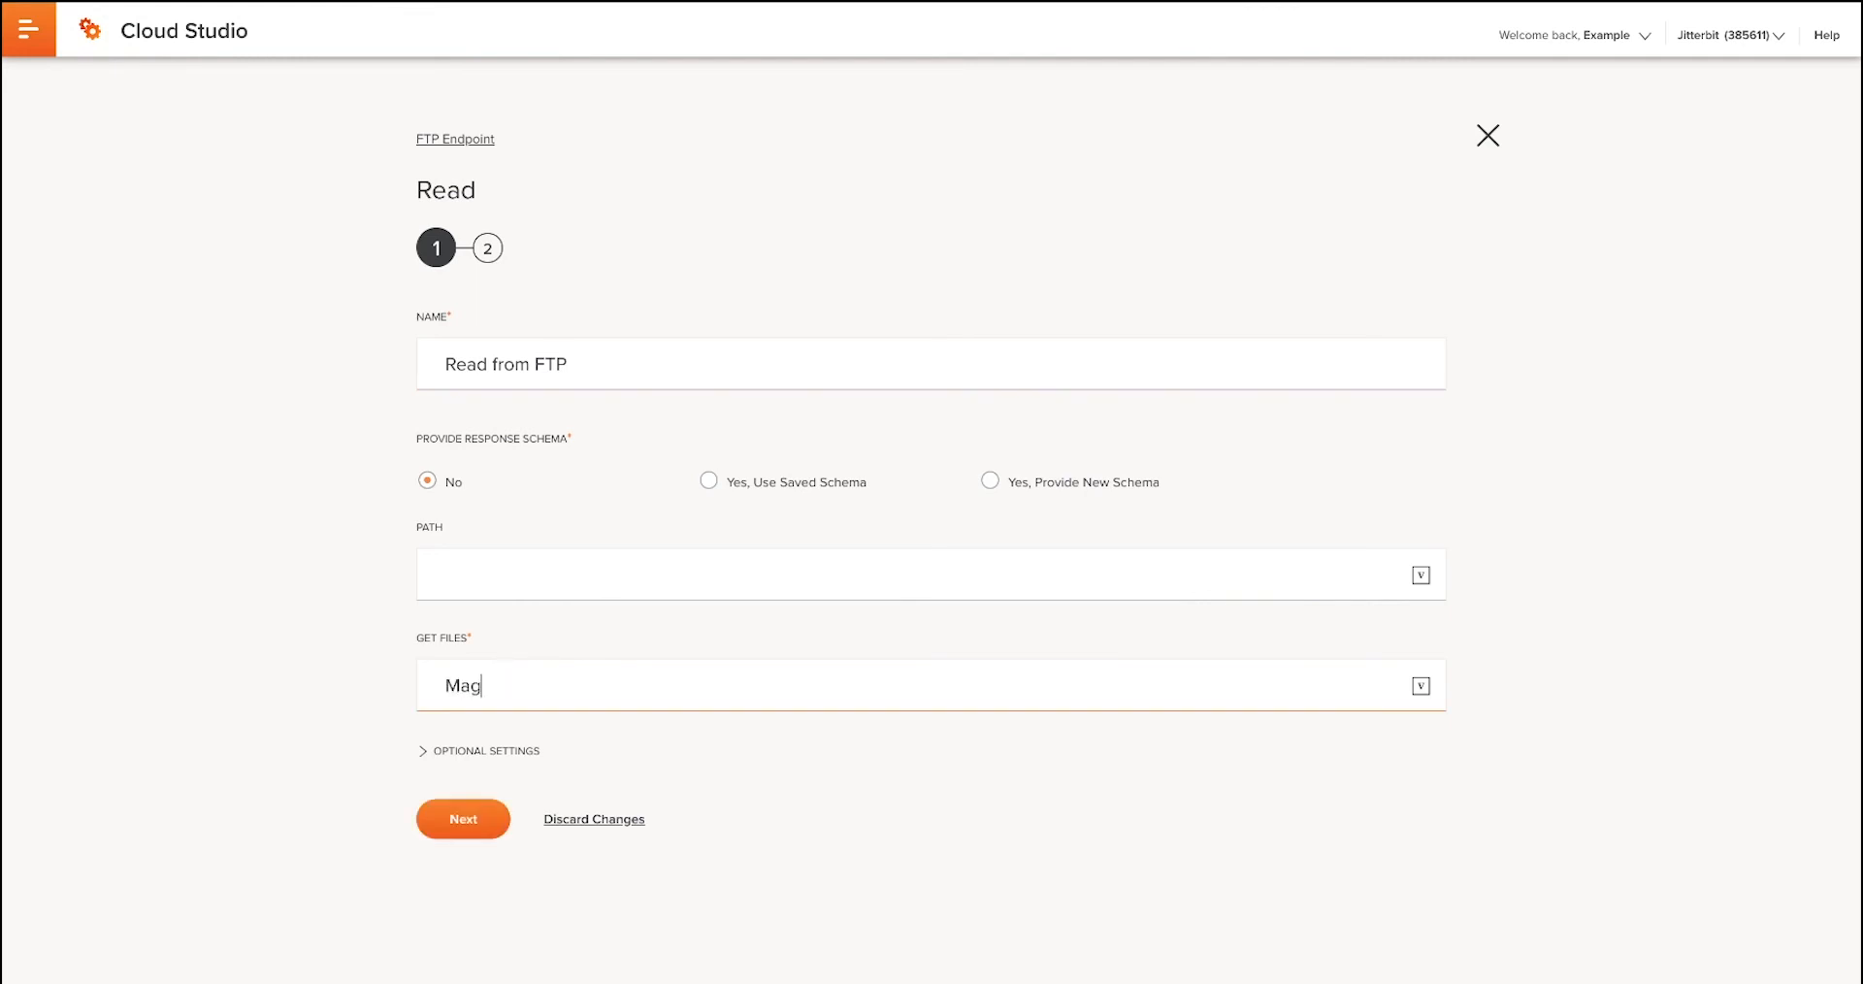
pyautogui.write('entoCustomerID.csv')
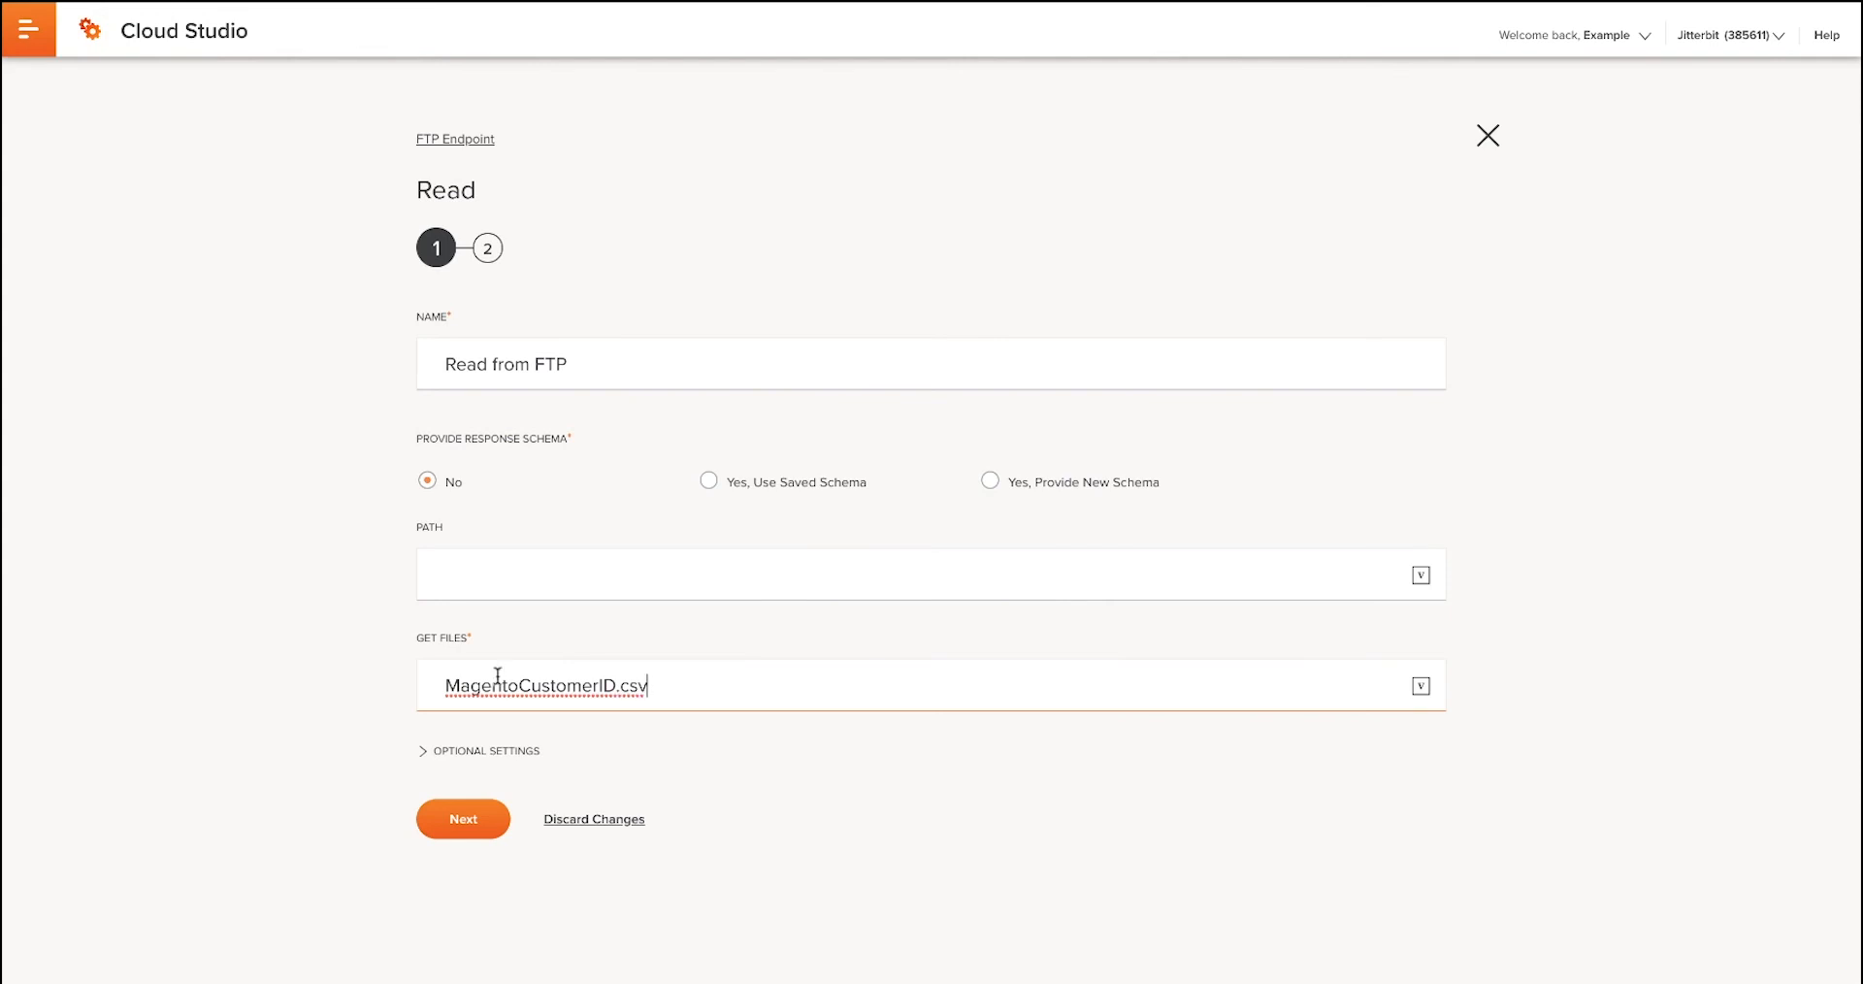
pyautogui.click(465, 828)
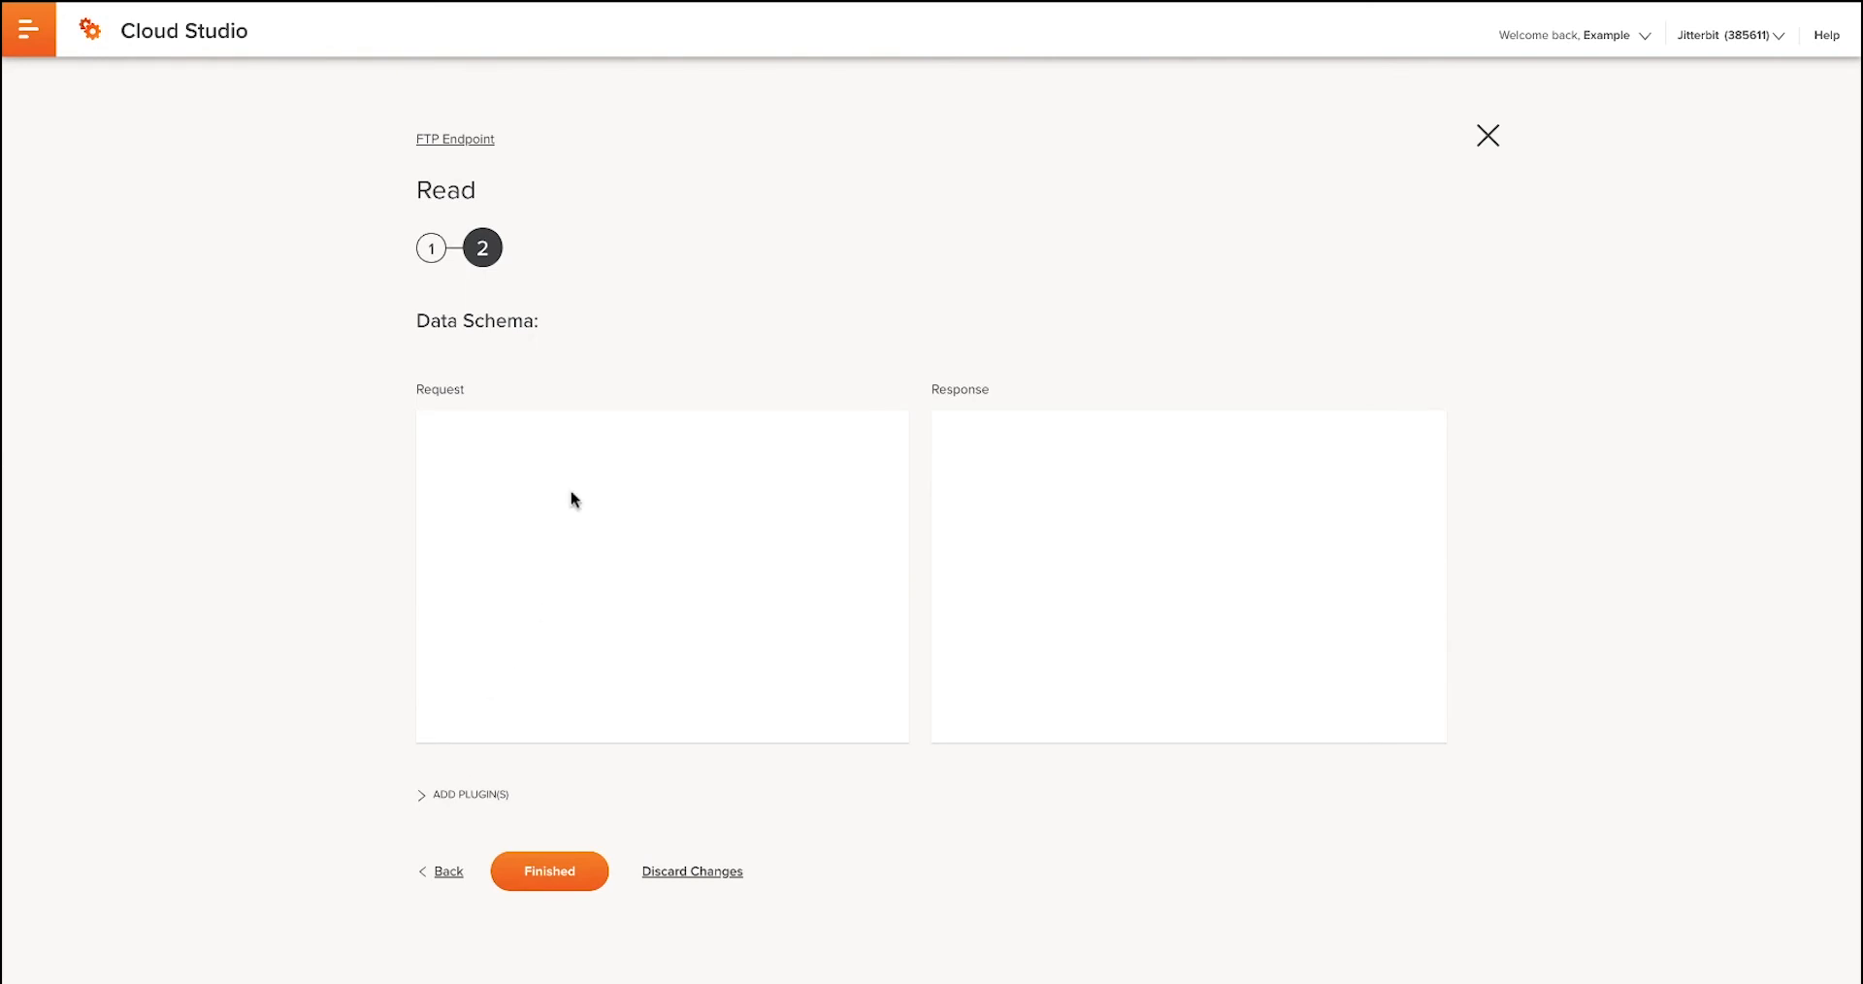
pyautogui.click(566, 869)
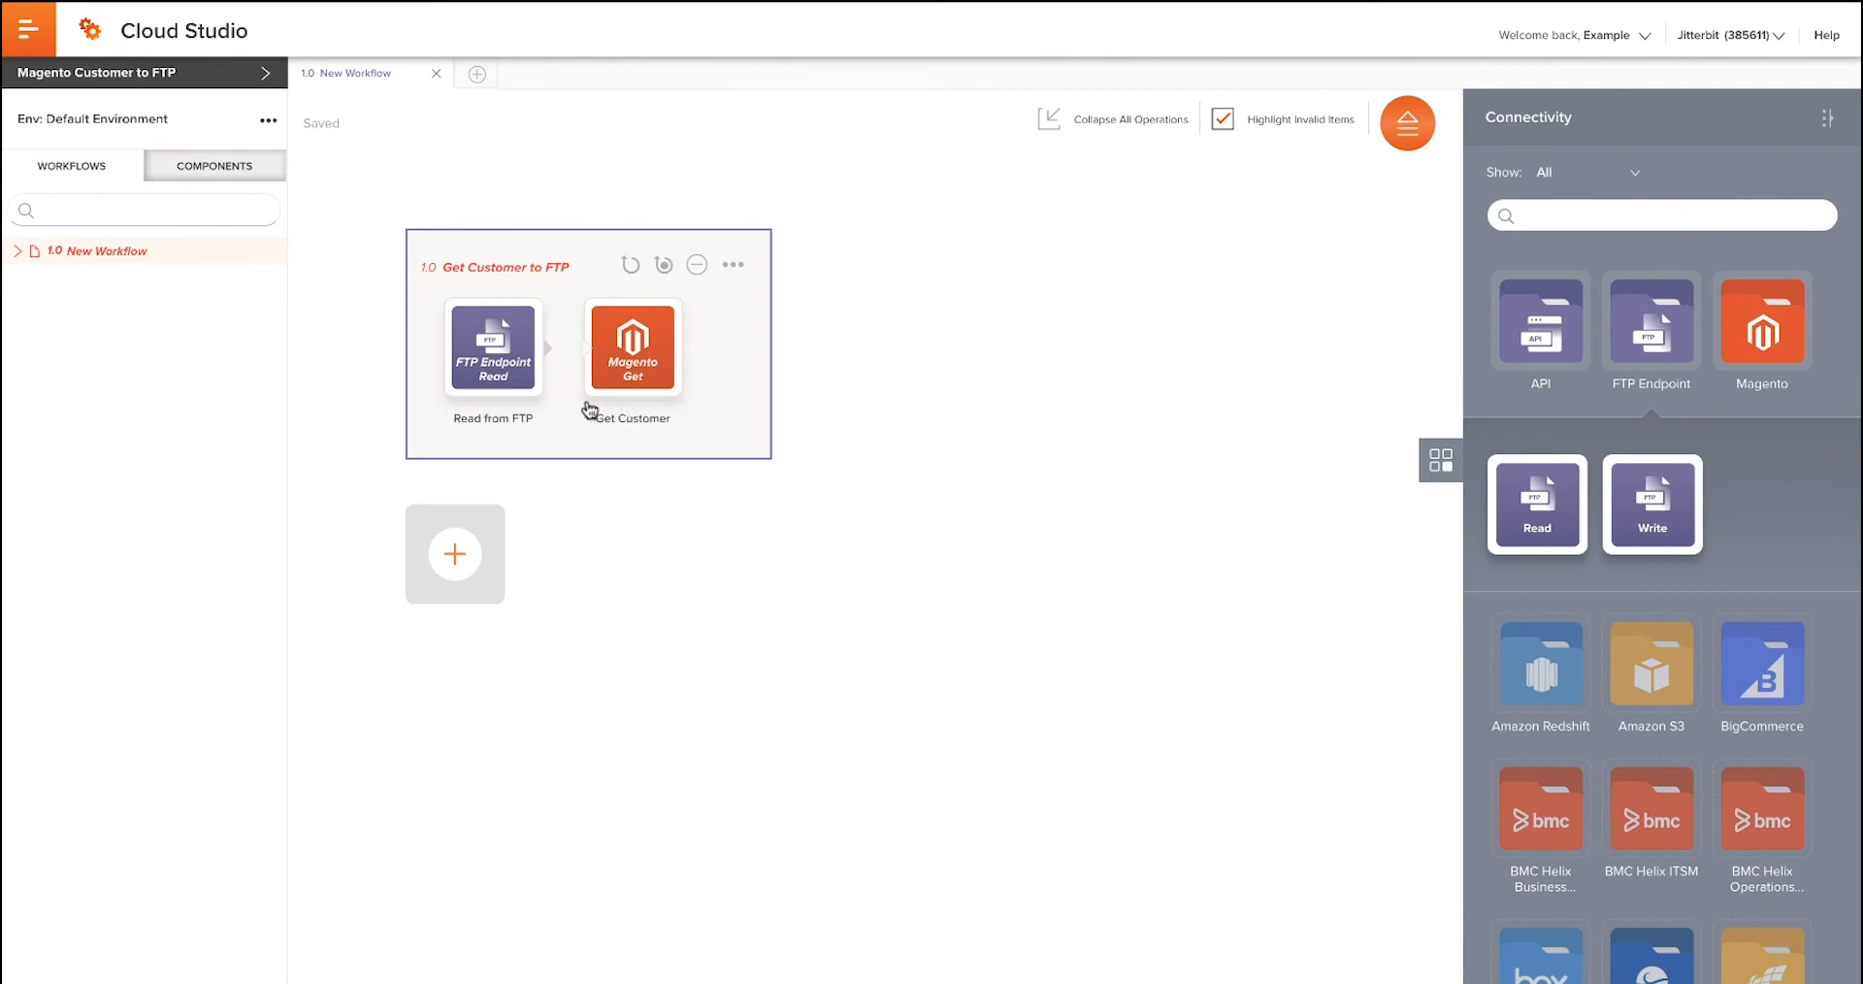
# Insert a new transformation between Read from FTP and Get Customer and name it CustomerID
pyautogui.moveTo(559, 350)
pyautogui.click(618, 364)
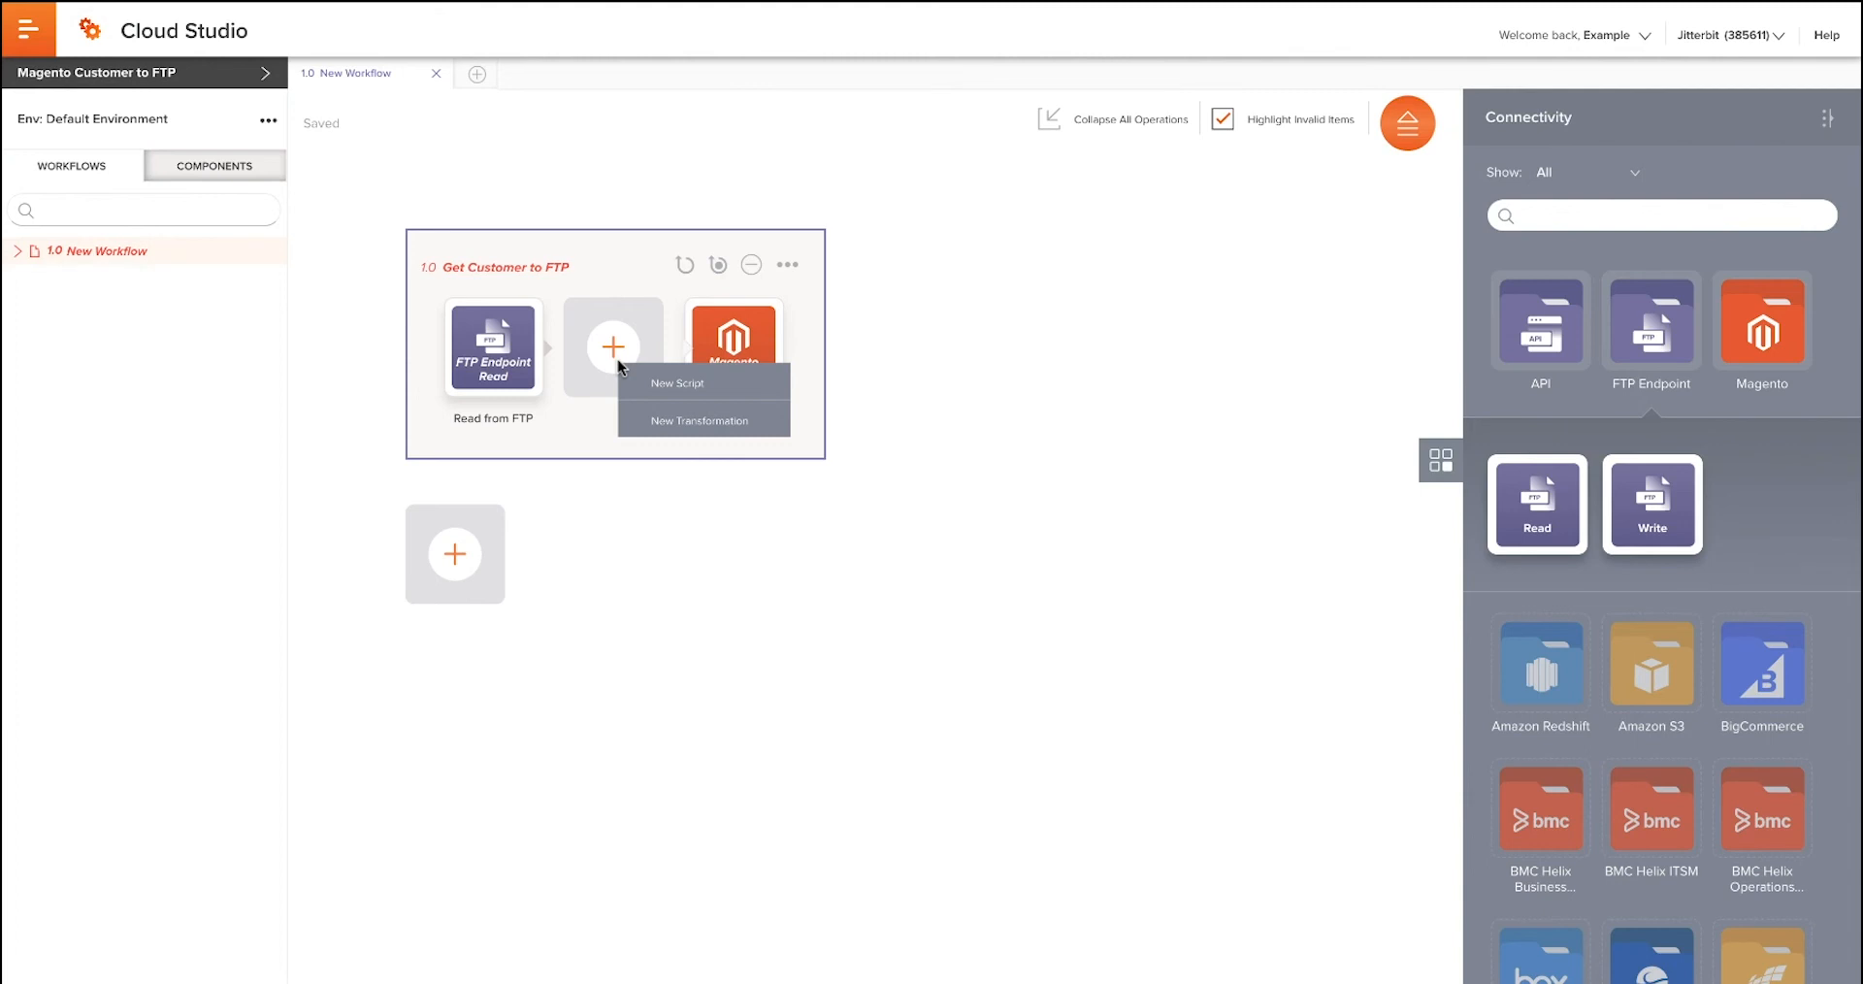
pyautogui.click(701, 421)
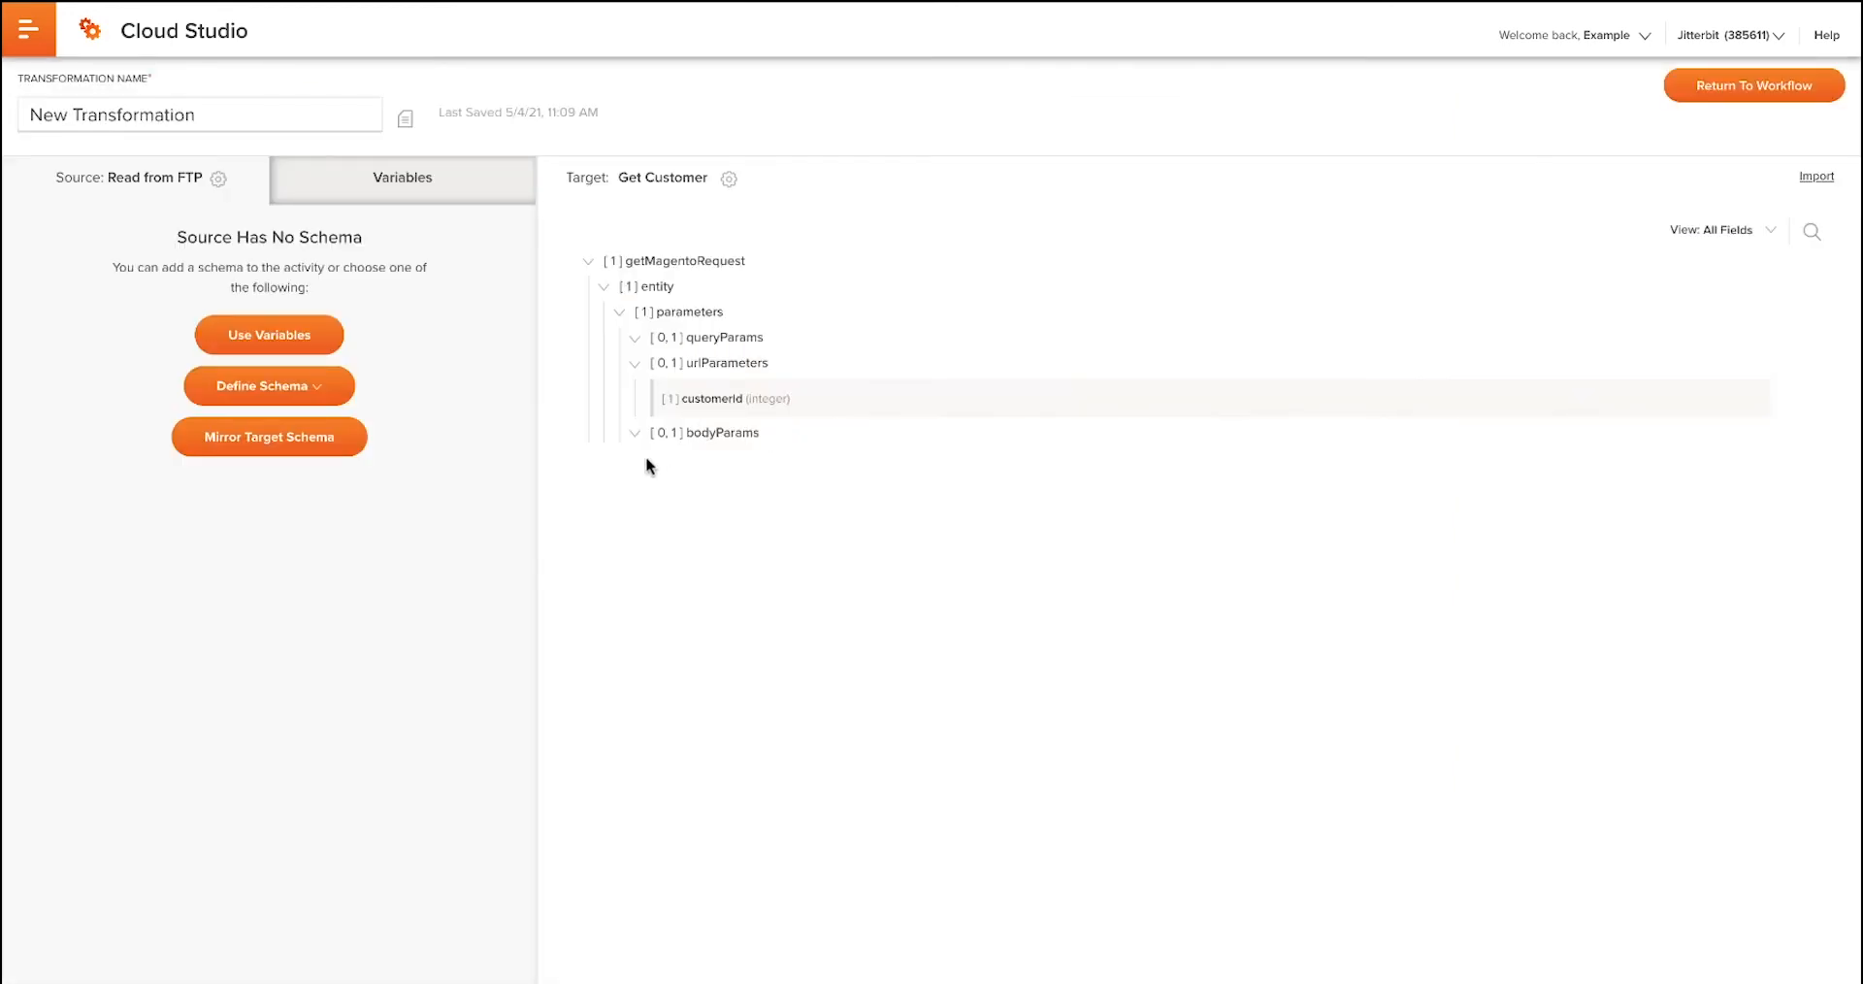
pyautogui.tripleClick(241, 113)
pyautogui.press('BackSpace')
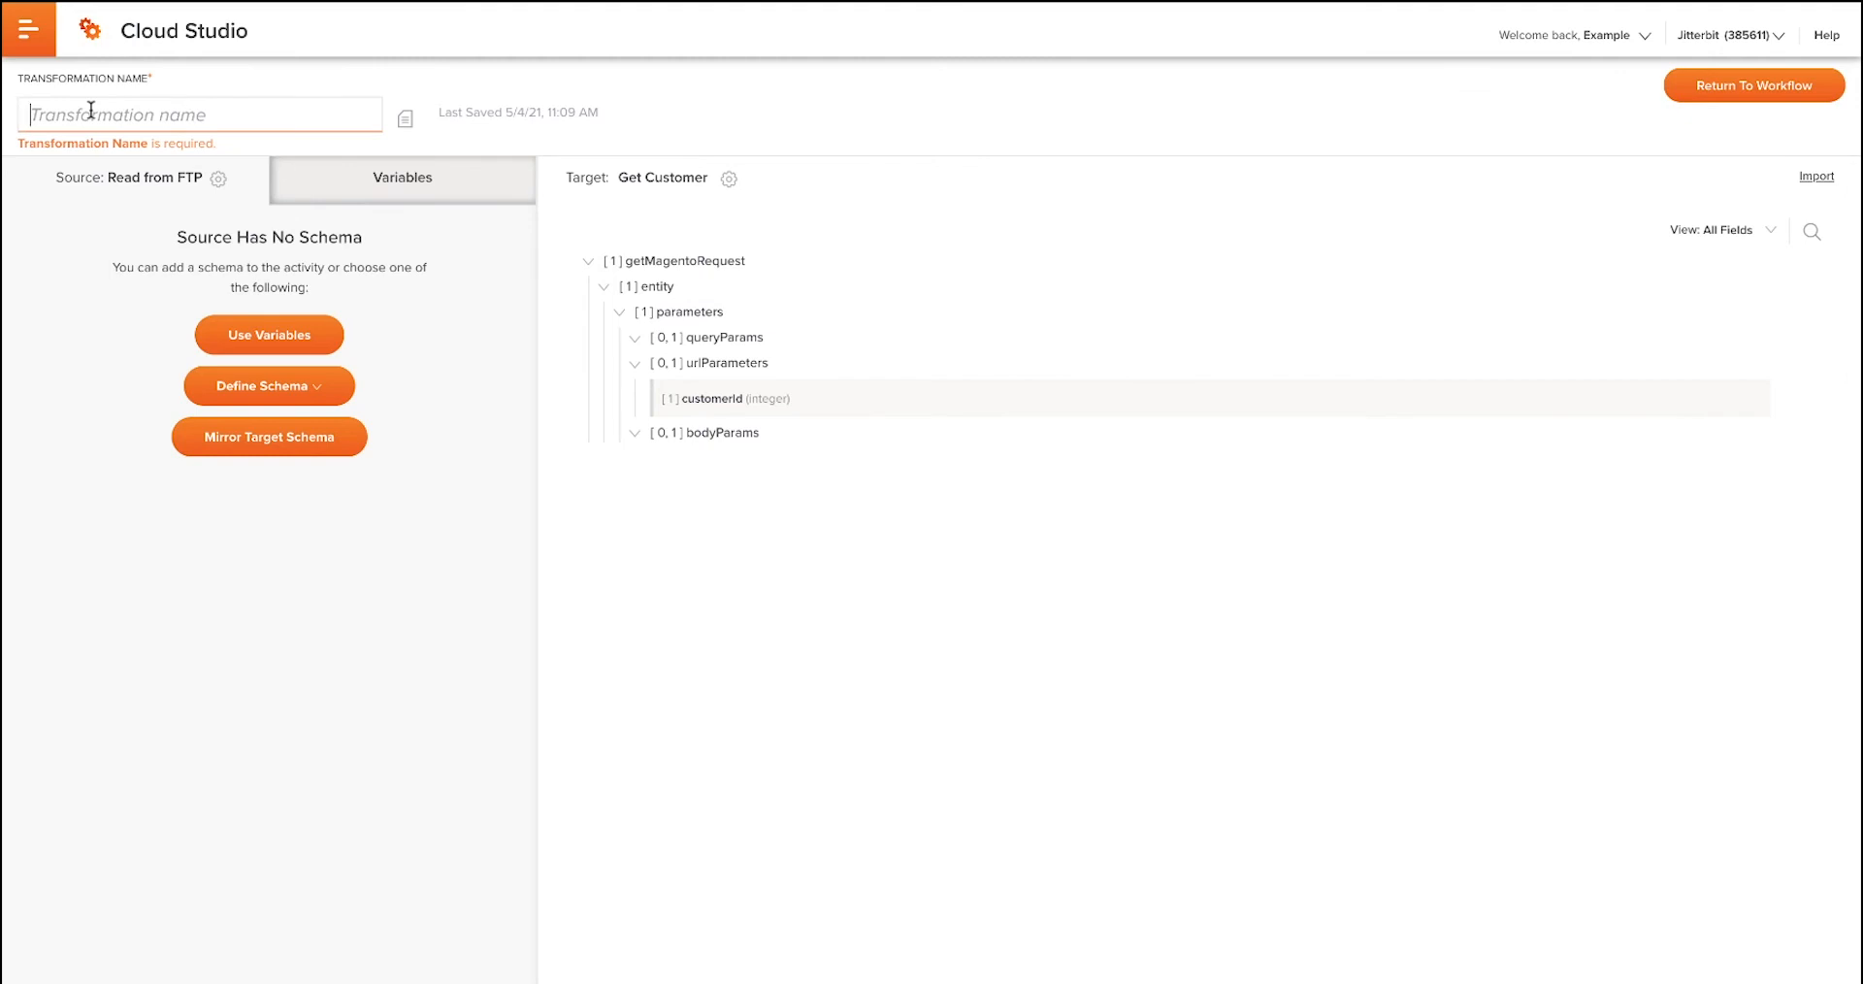
pyautogui.write('Cu')
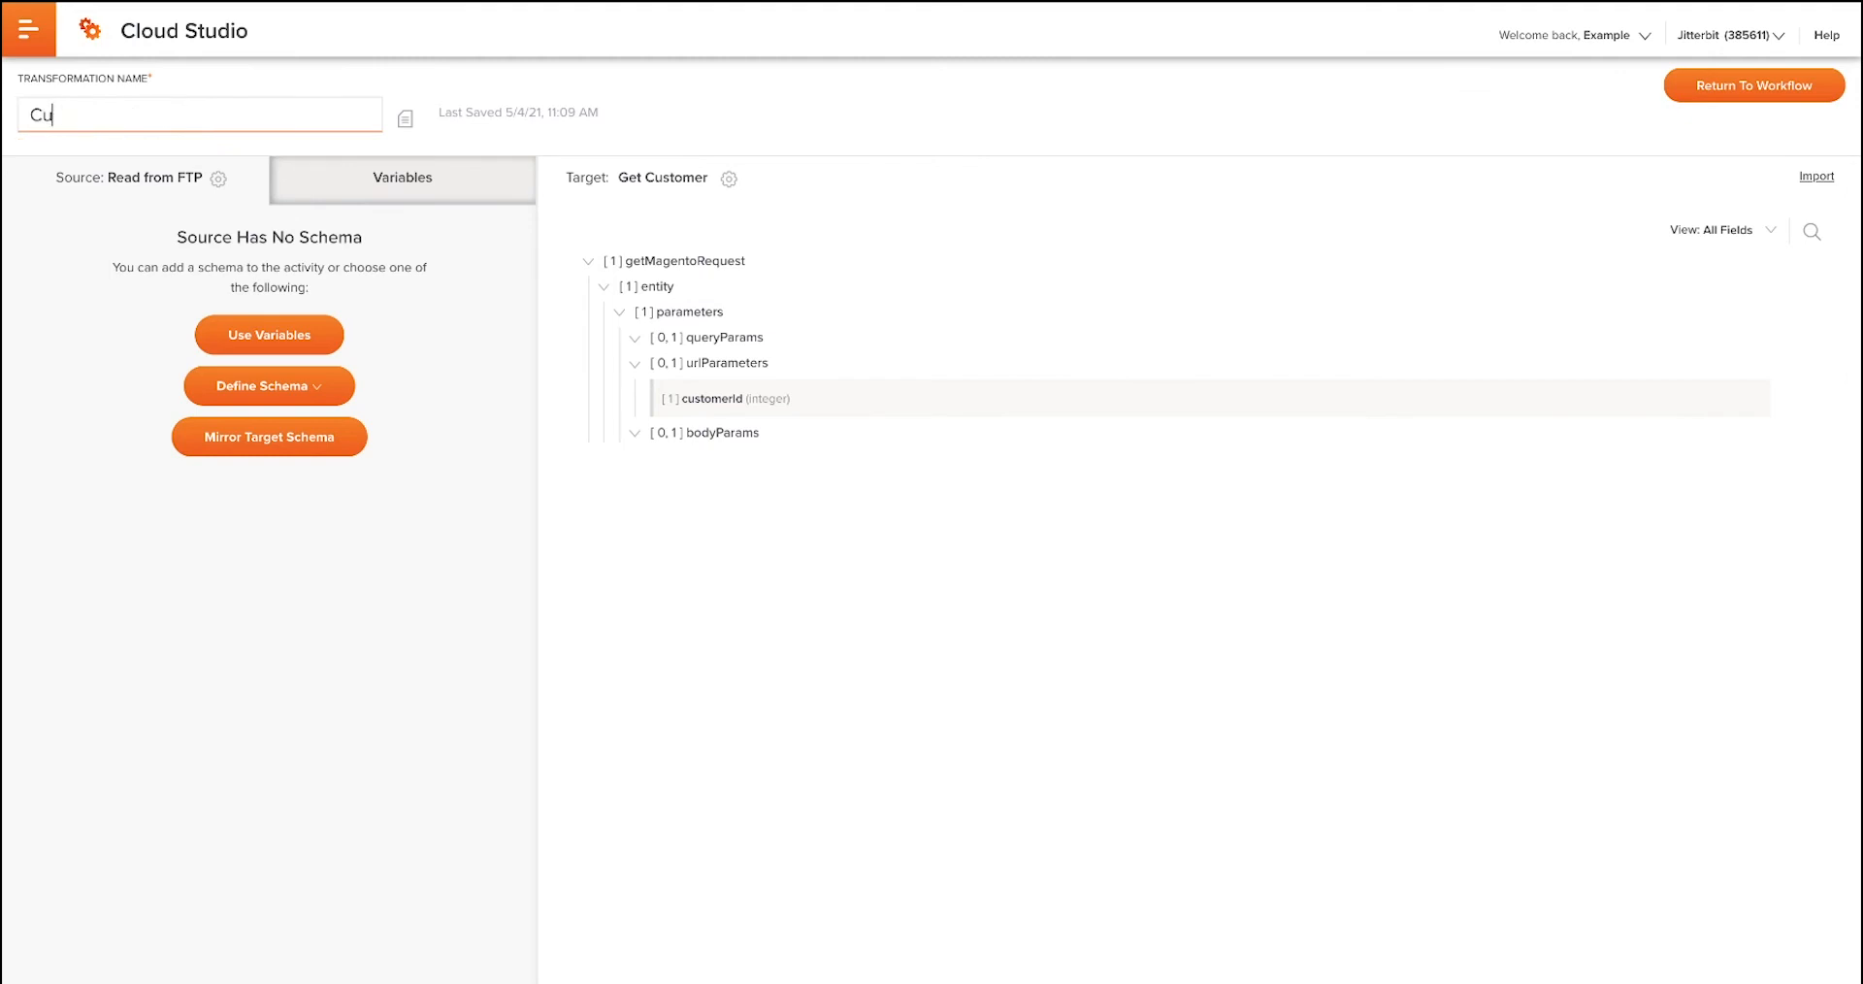
pyautogui.write('stomerID')
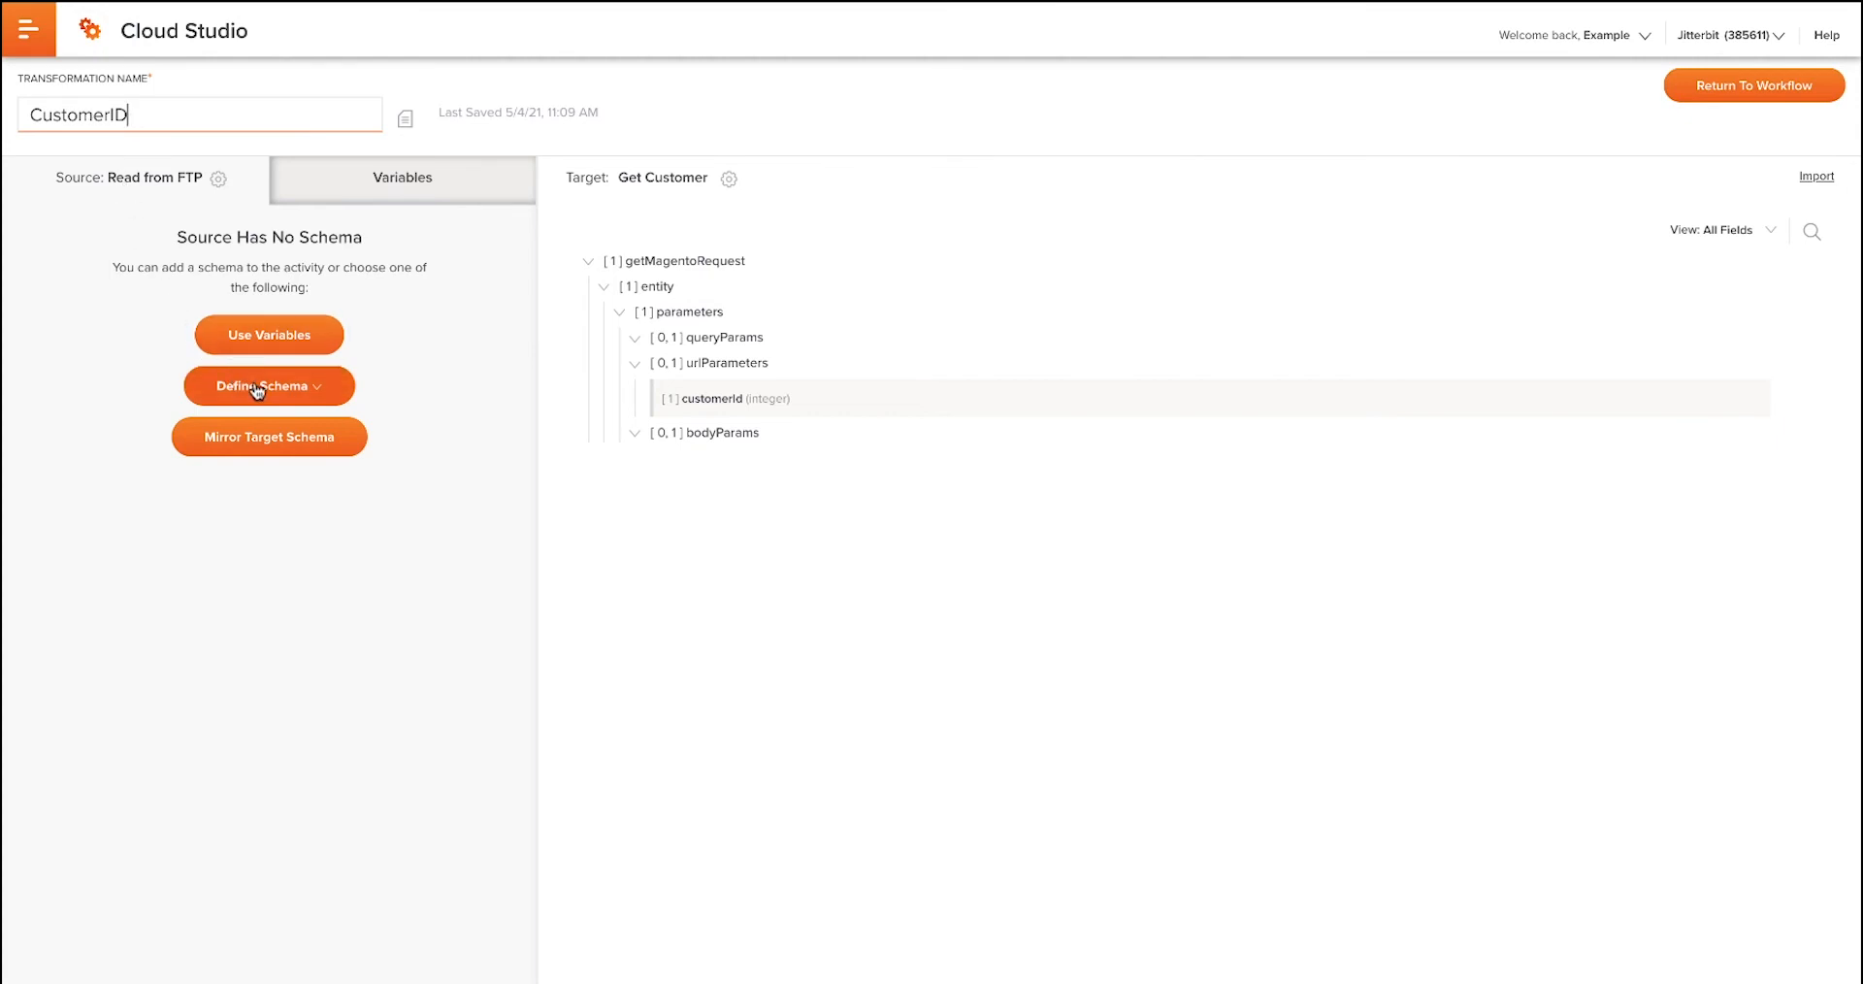
# Define a flat source schema for the transformation and name it CustomerID
pyautogui.click(296, 391)
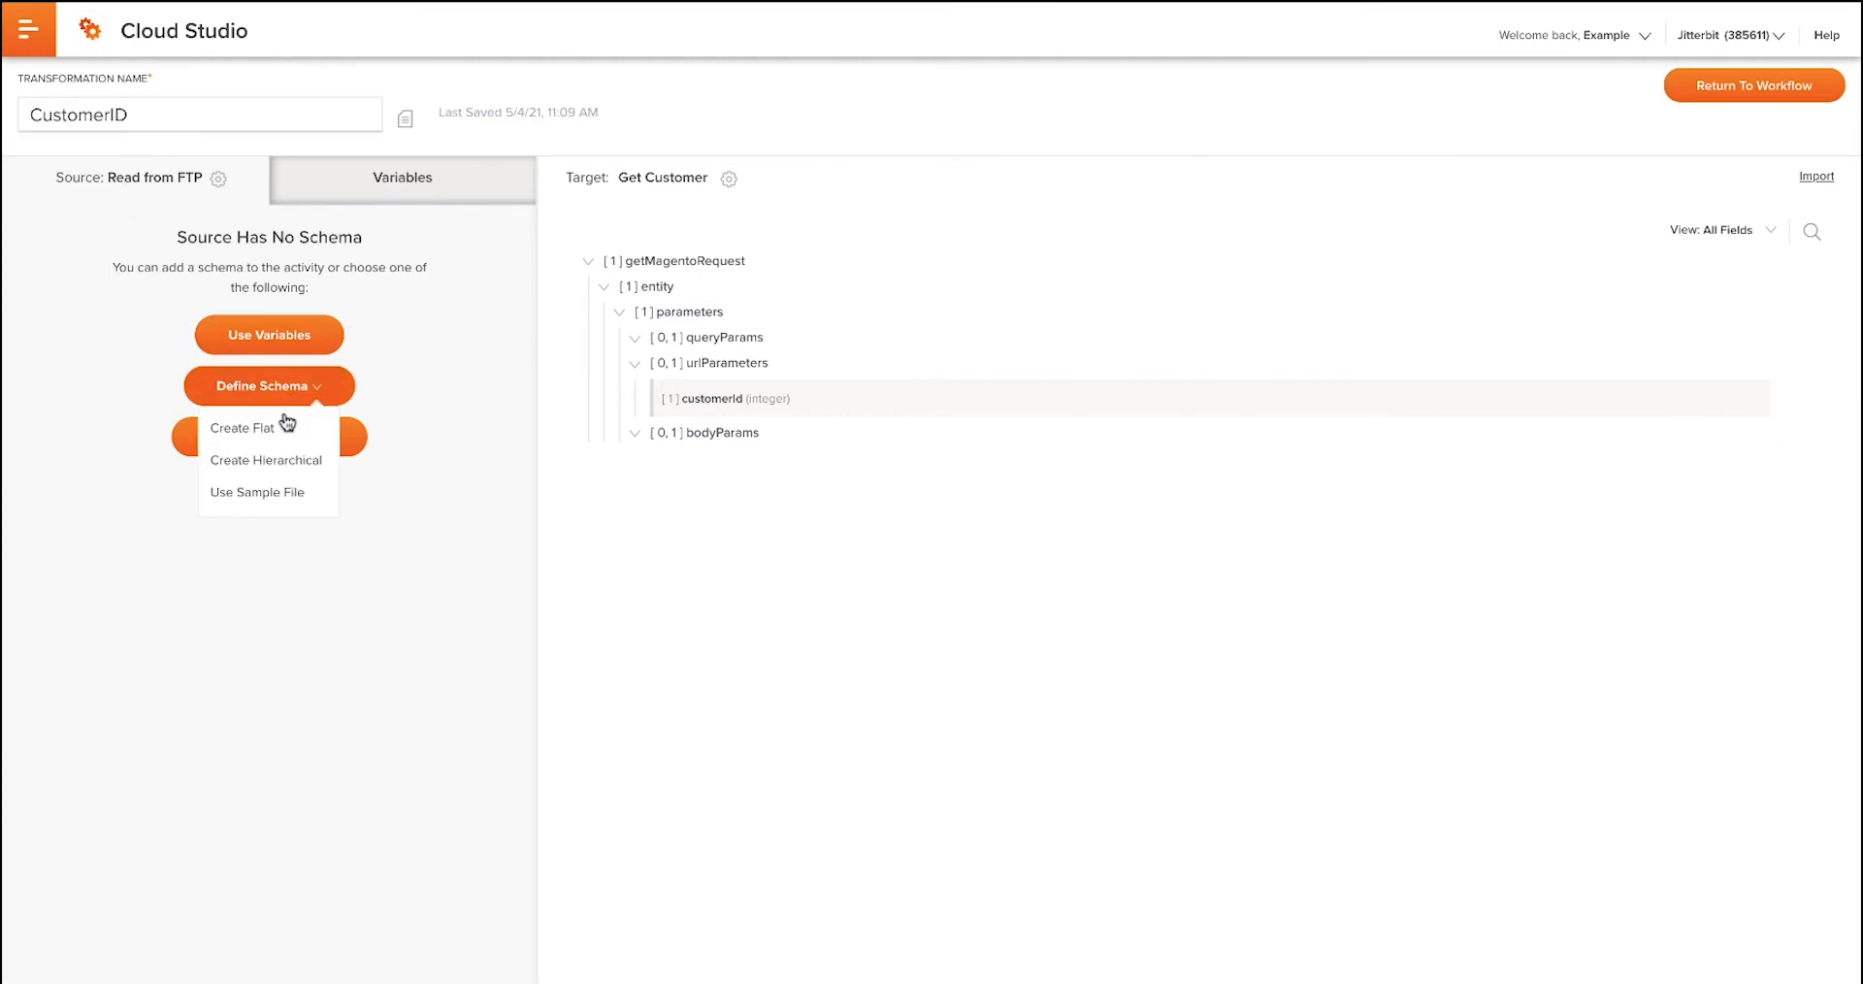
pyautogui.click(276, 430)
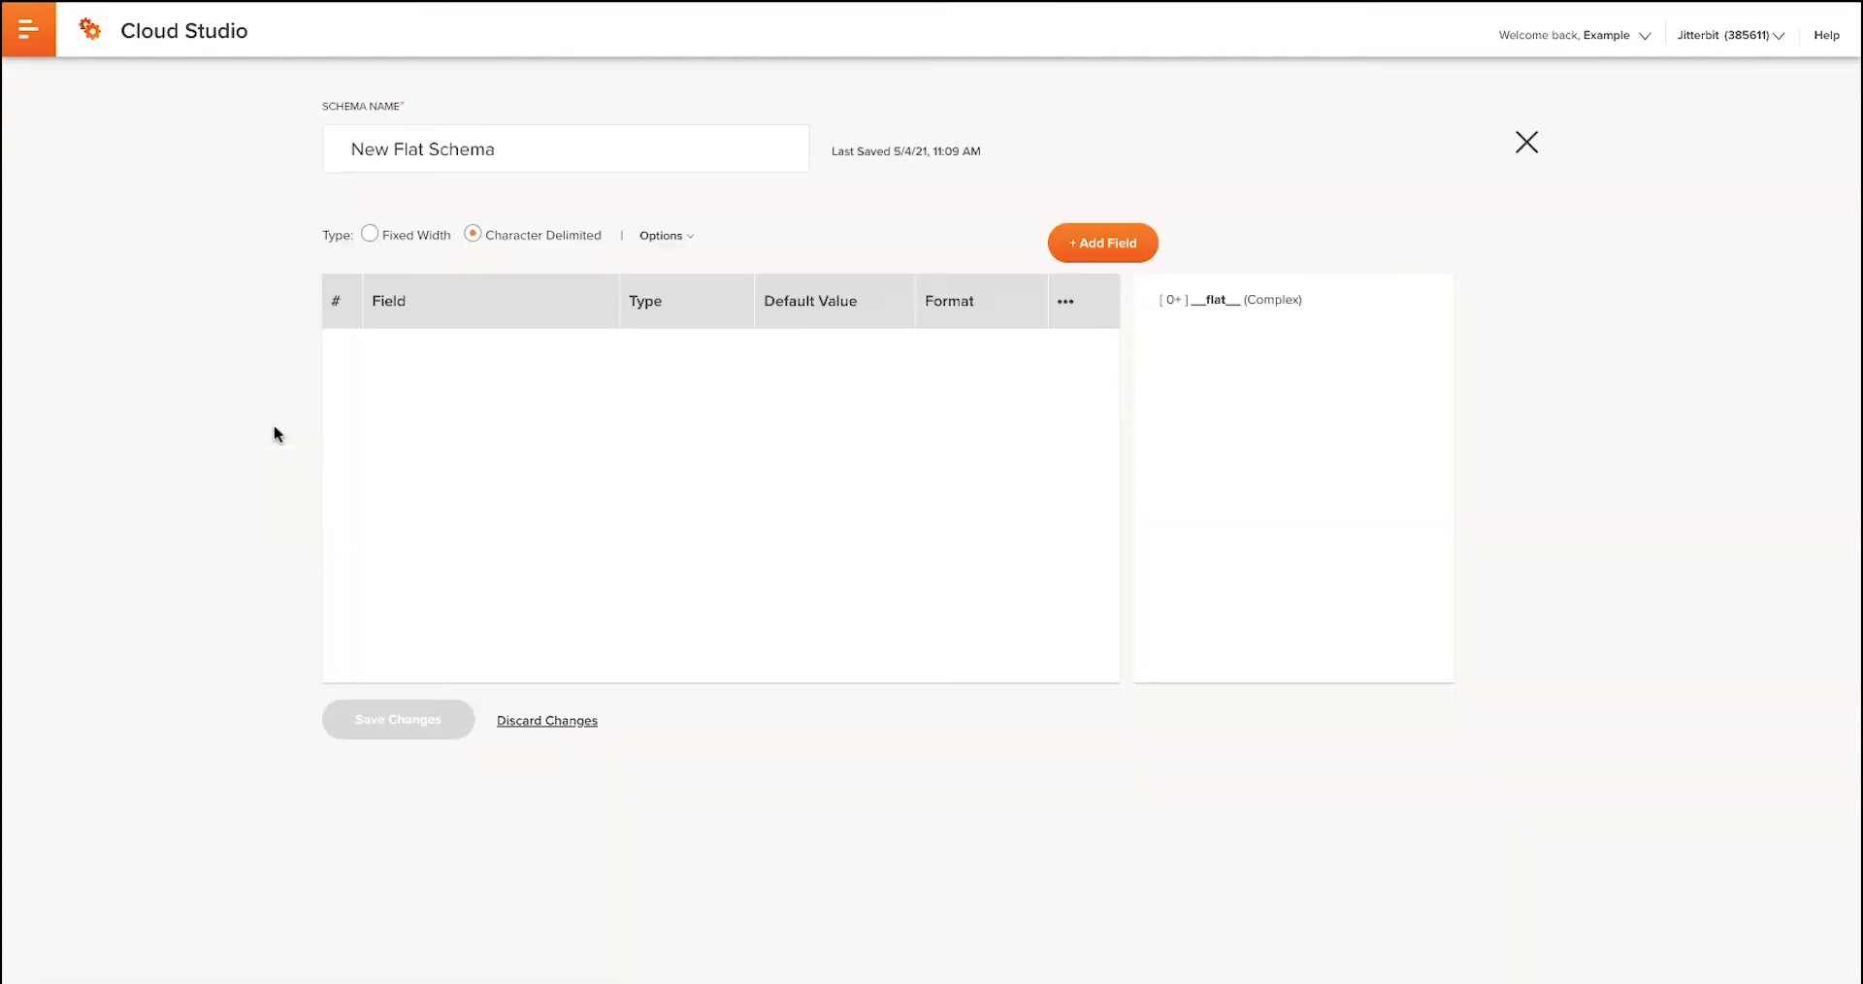
pyautogui.click(530, 145)
pyautogui.moveTo(530, 145); pyautogui.dragTo(314, 157)
pyautogui.write('Cu')
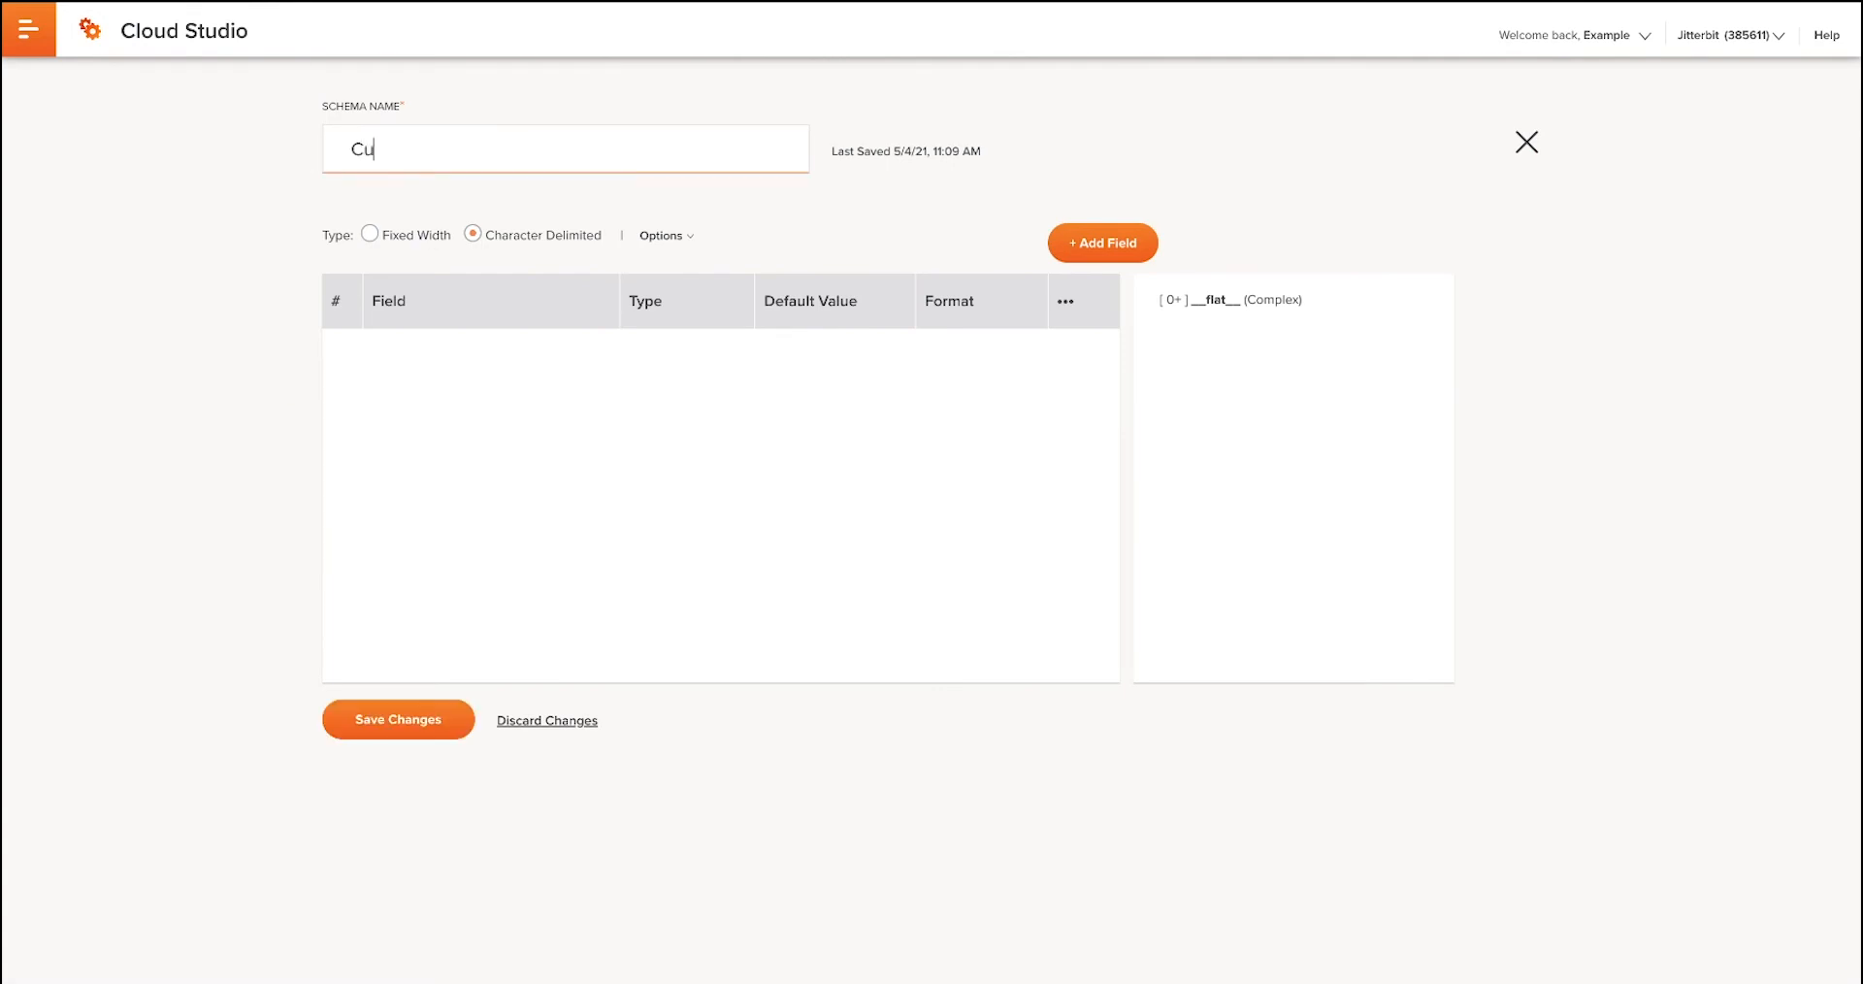
pyautogui.write('stomerlD')
# Add a field named CustomerID to the flat schema and save the schema
pyautogui.click(1111, 248)
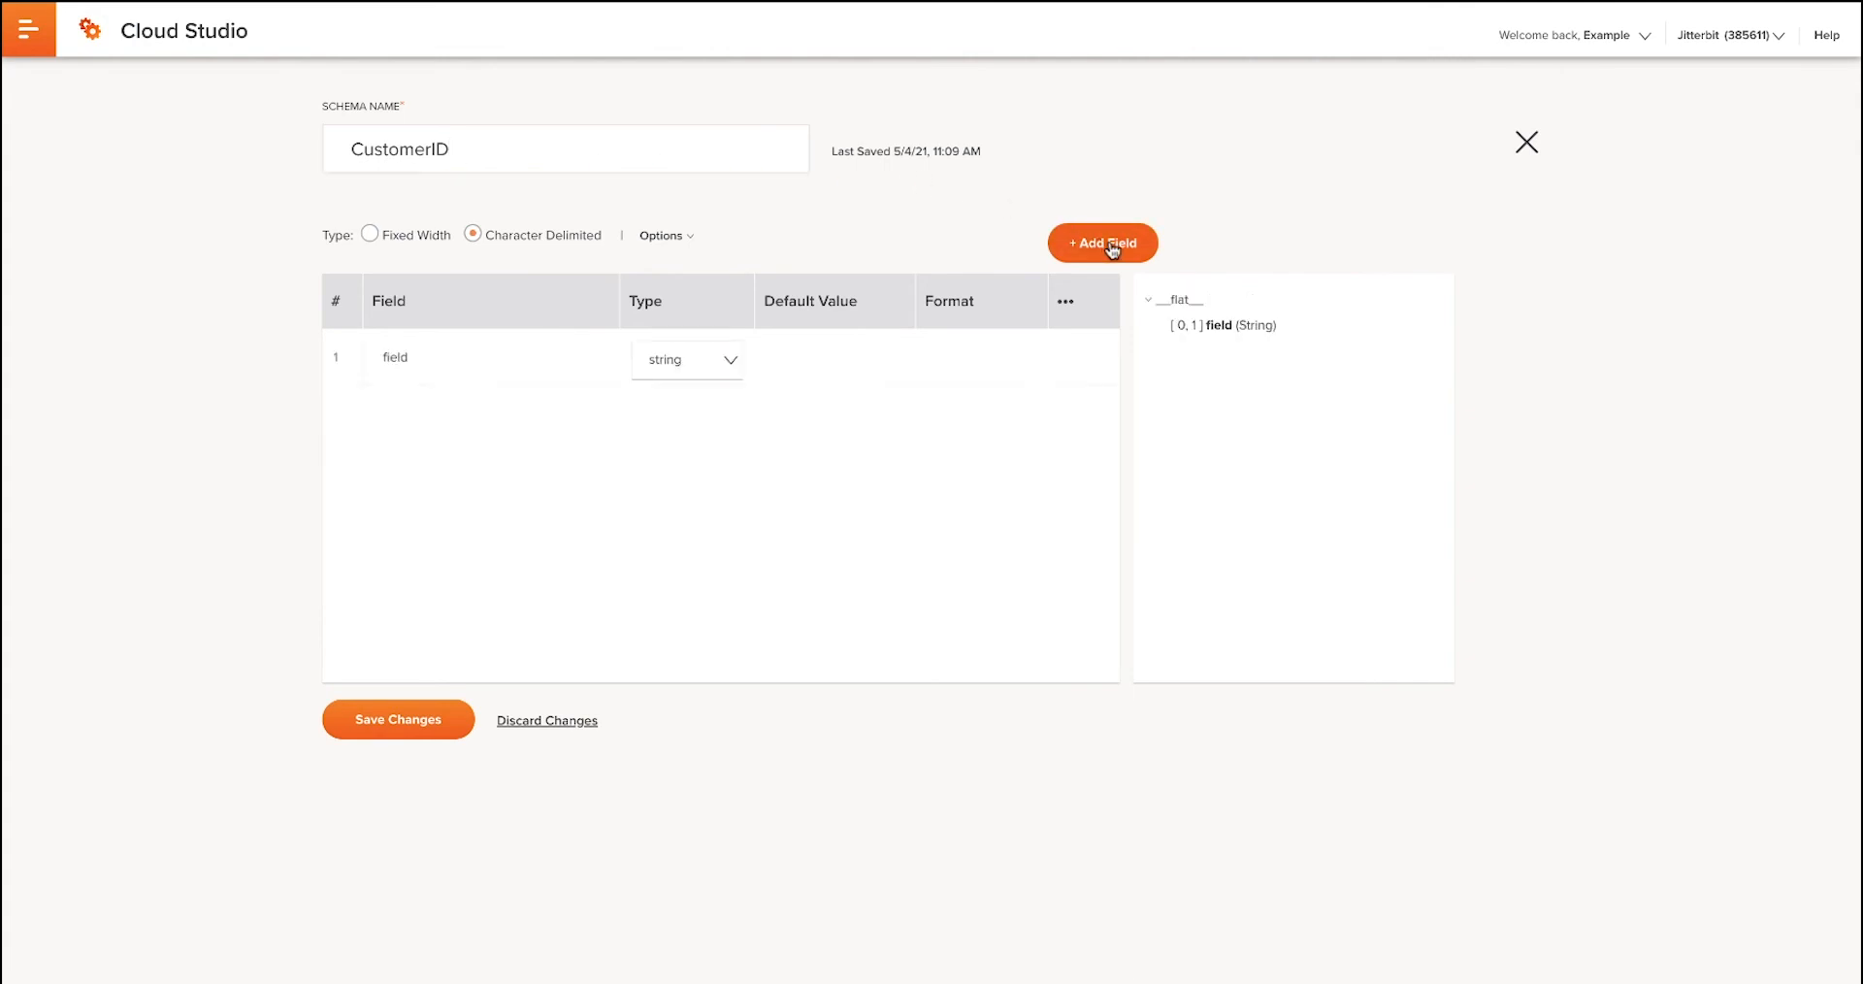
pyautogui.click(416, 358)
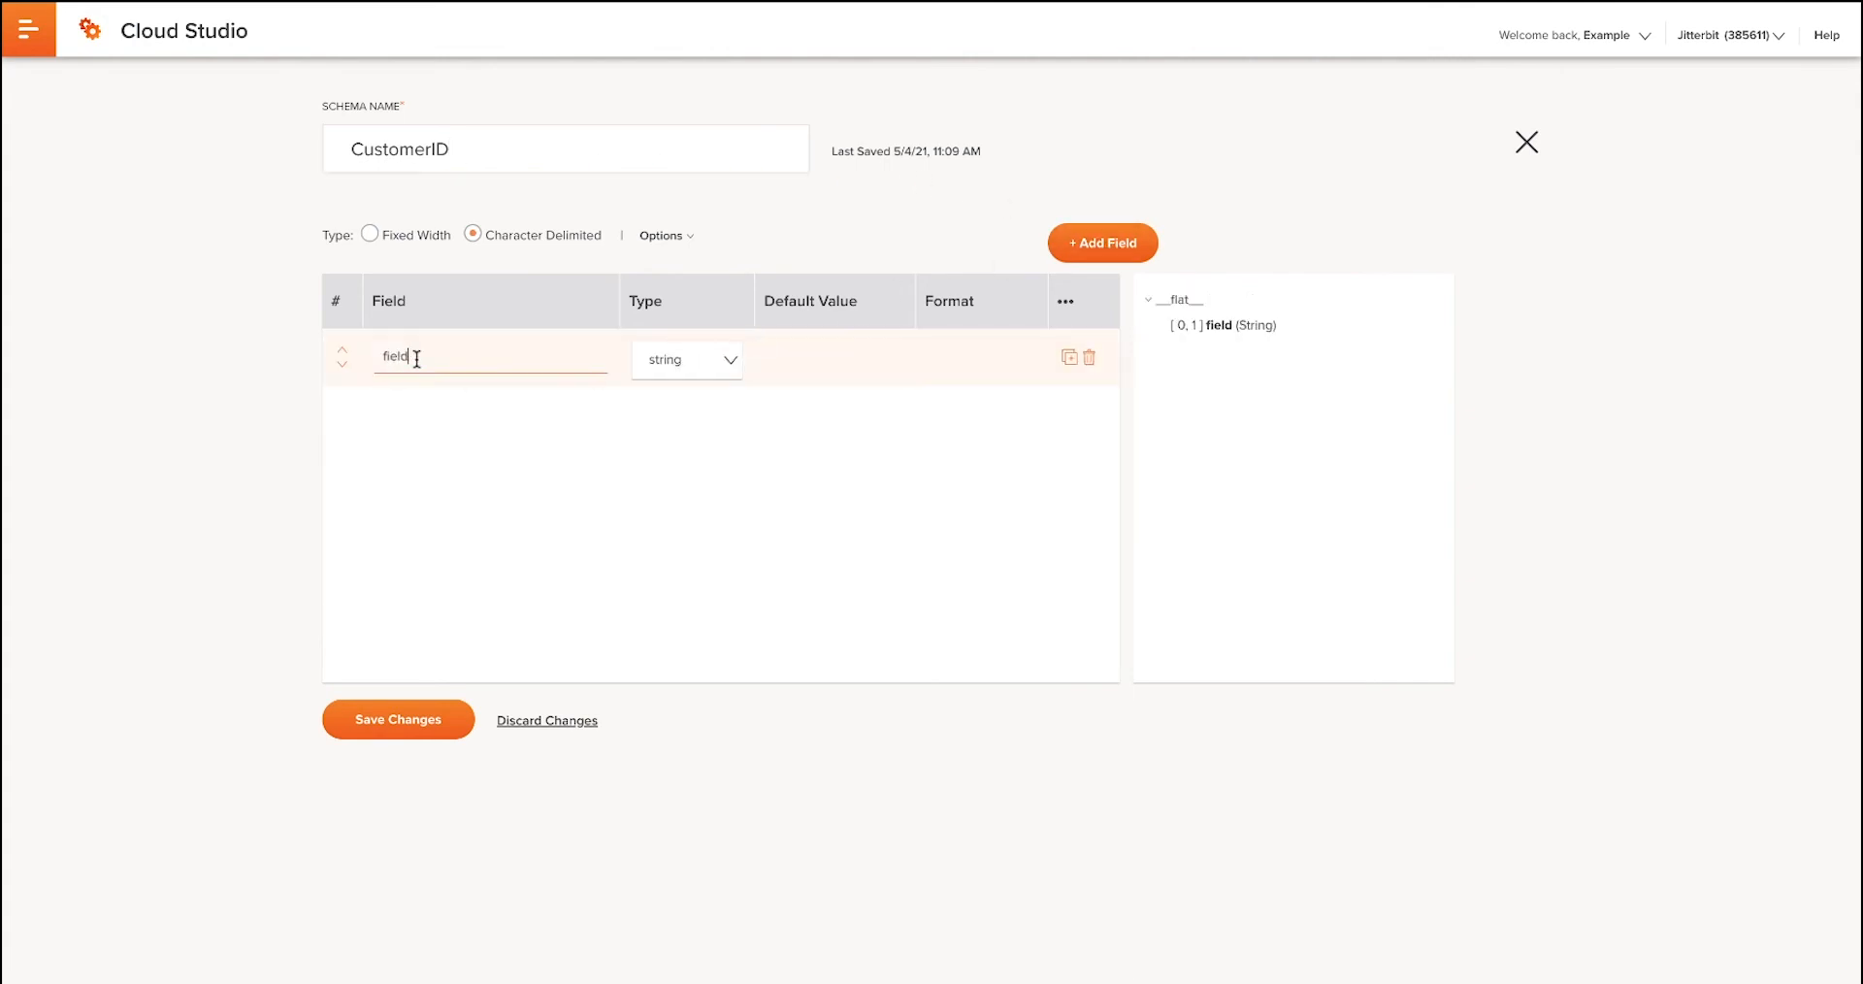
pyautogui.press('BackSpace')
pyautogui.press('BackSpace')
pyautogui.press('BackSpace')
pyautogui.press('BackSpace')
pyautogui.press('BackSpace')
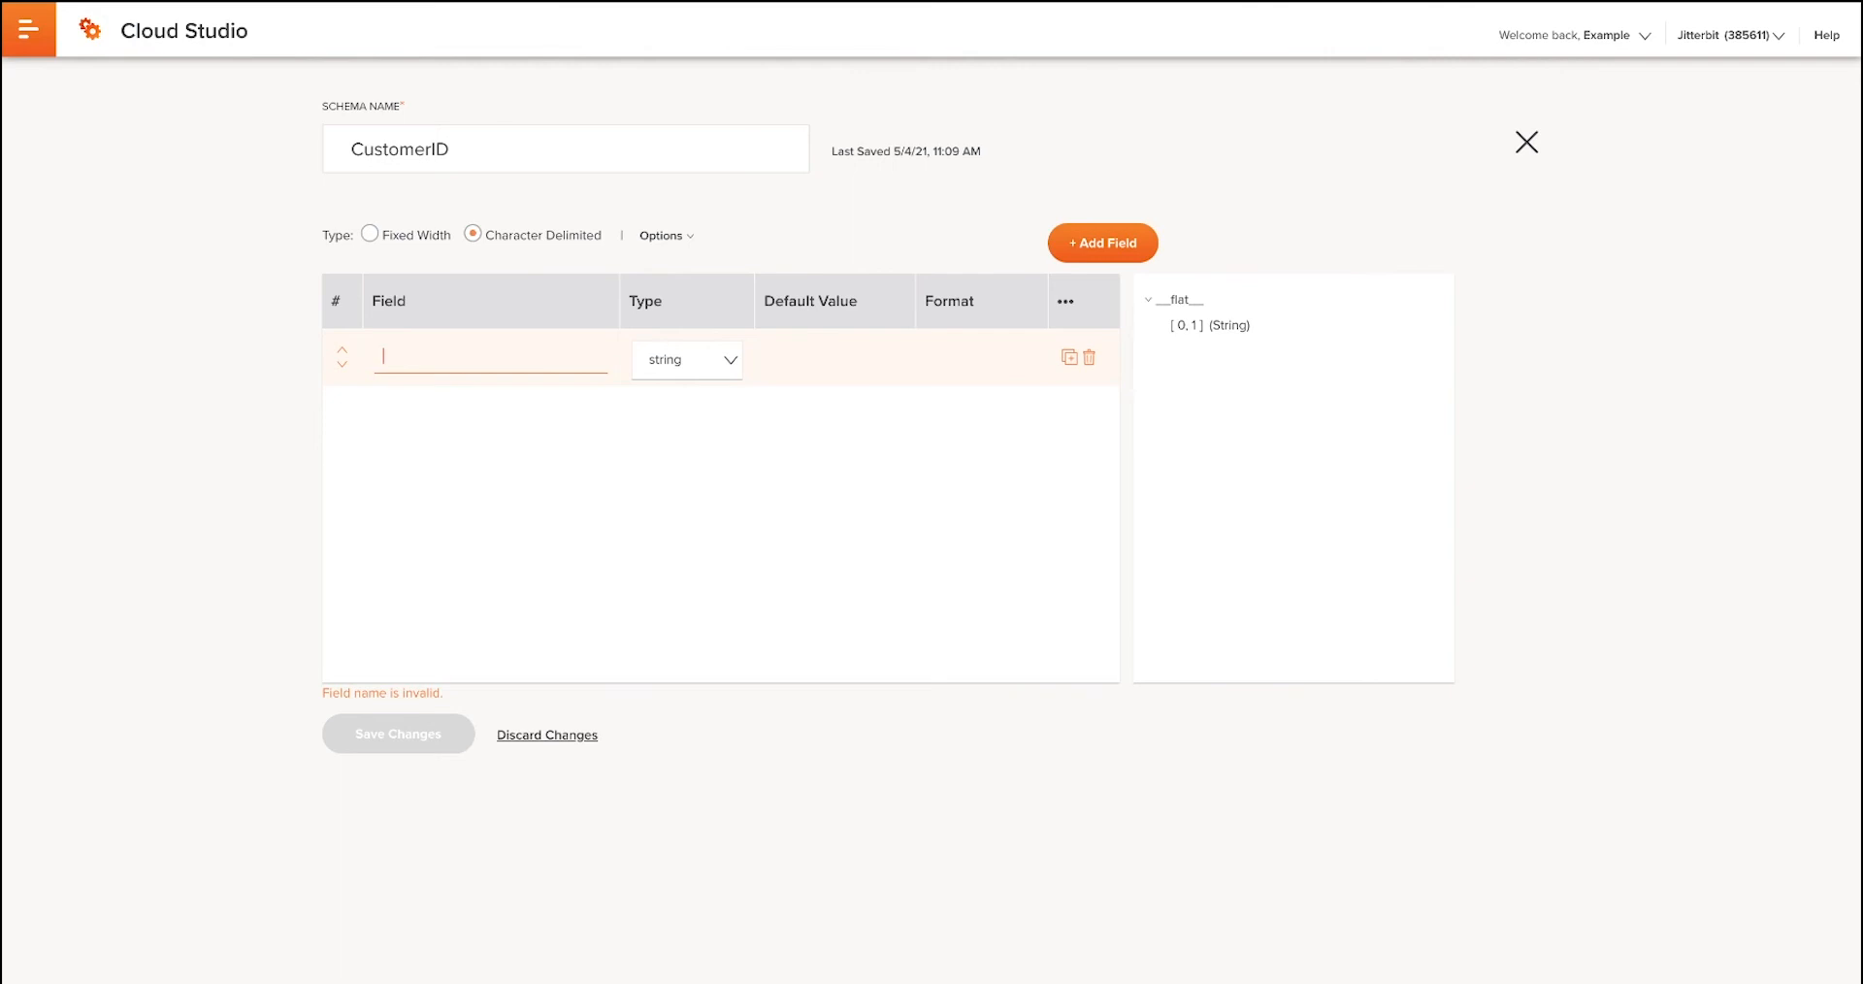
pyautogui.write('Cust')
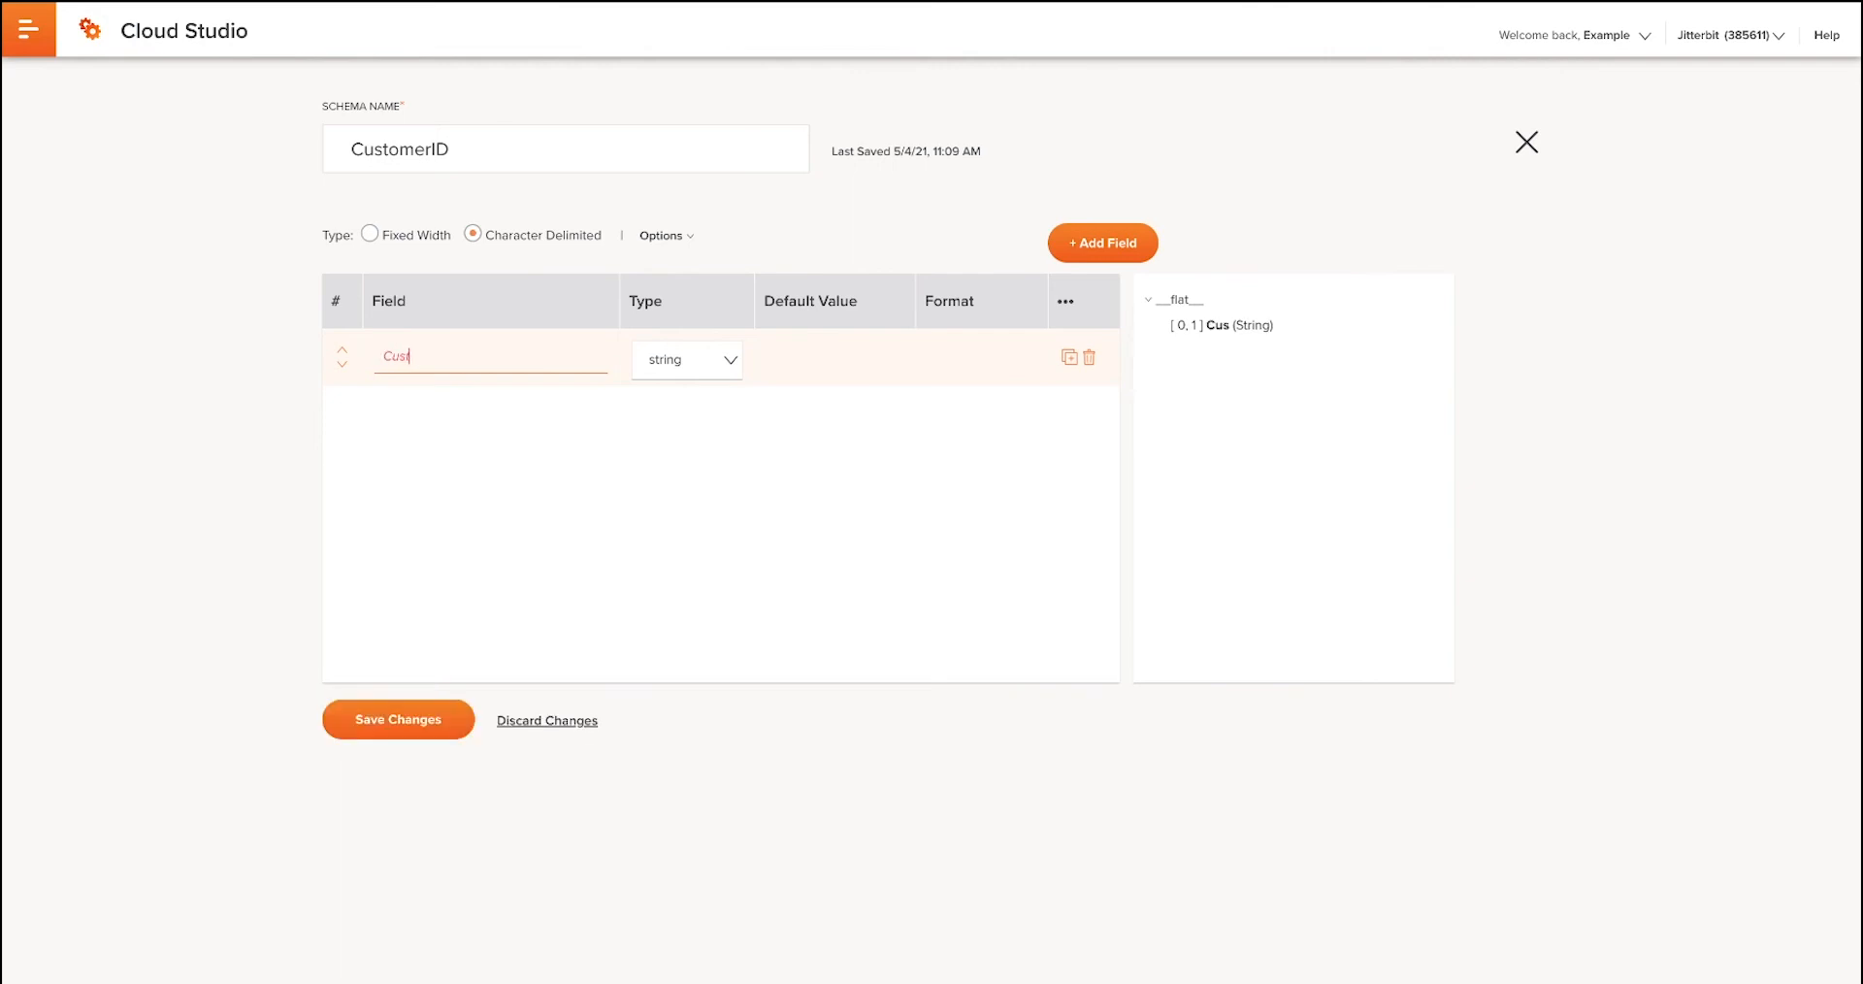
pyautogui.write('omerID')
pyautogui.click(419, 726)
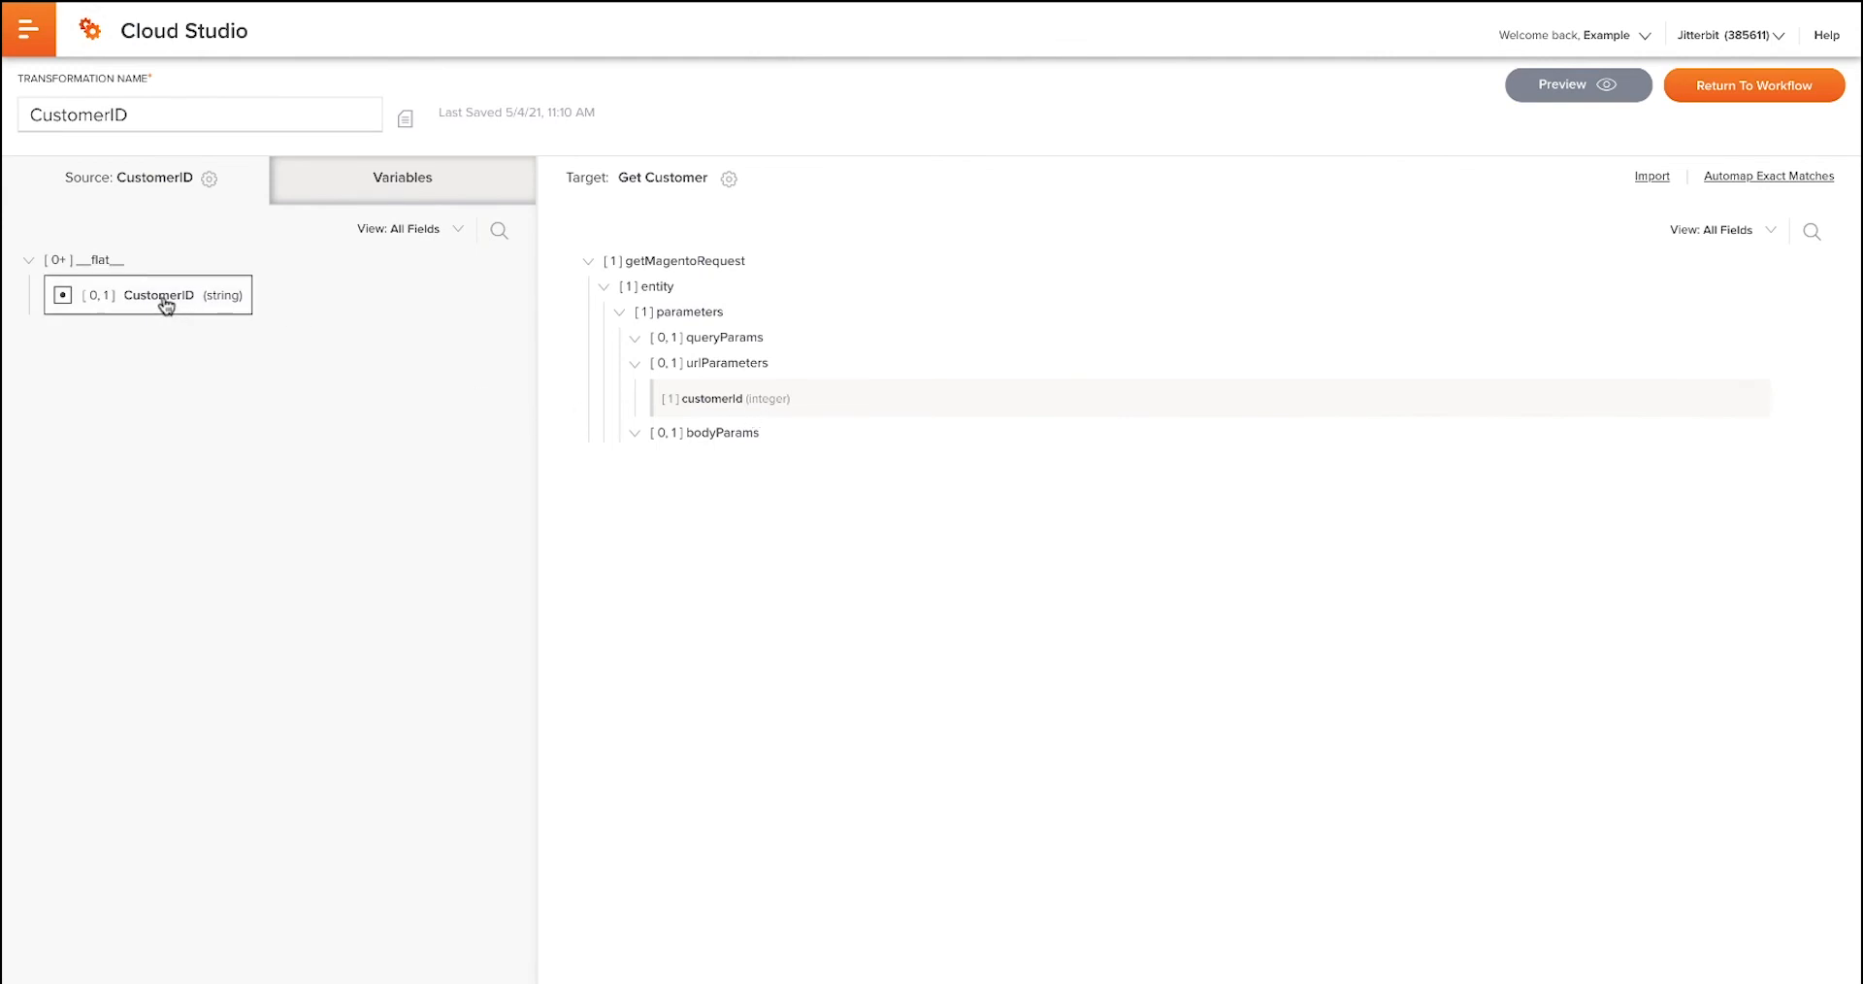
# Map the source CustomerID field to the target customerId under uriParameters and return to the workflow
pyautogui.moveTo(164, 303); pyautogui.dragTo(741, 403)
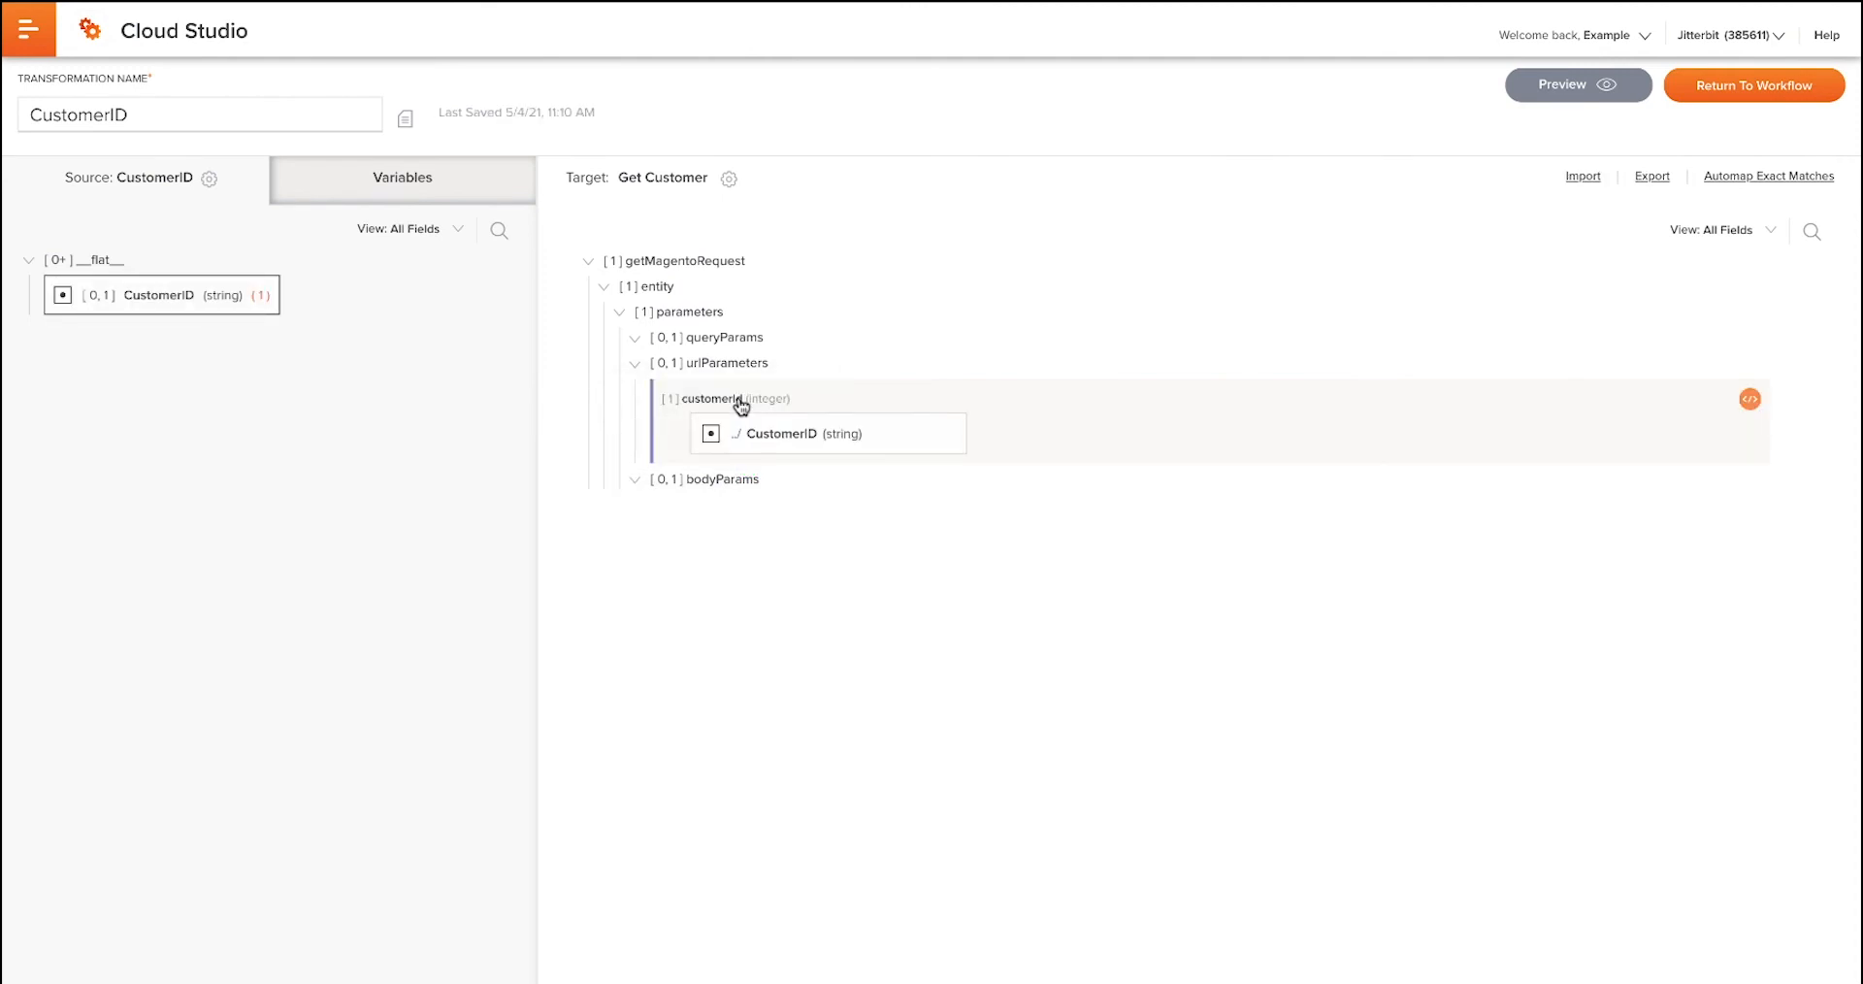
pyautogui.moveTo(792, 440)
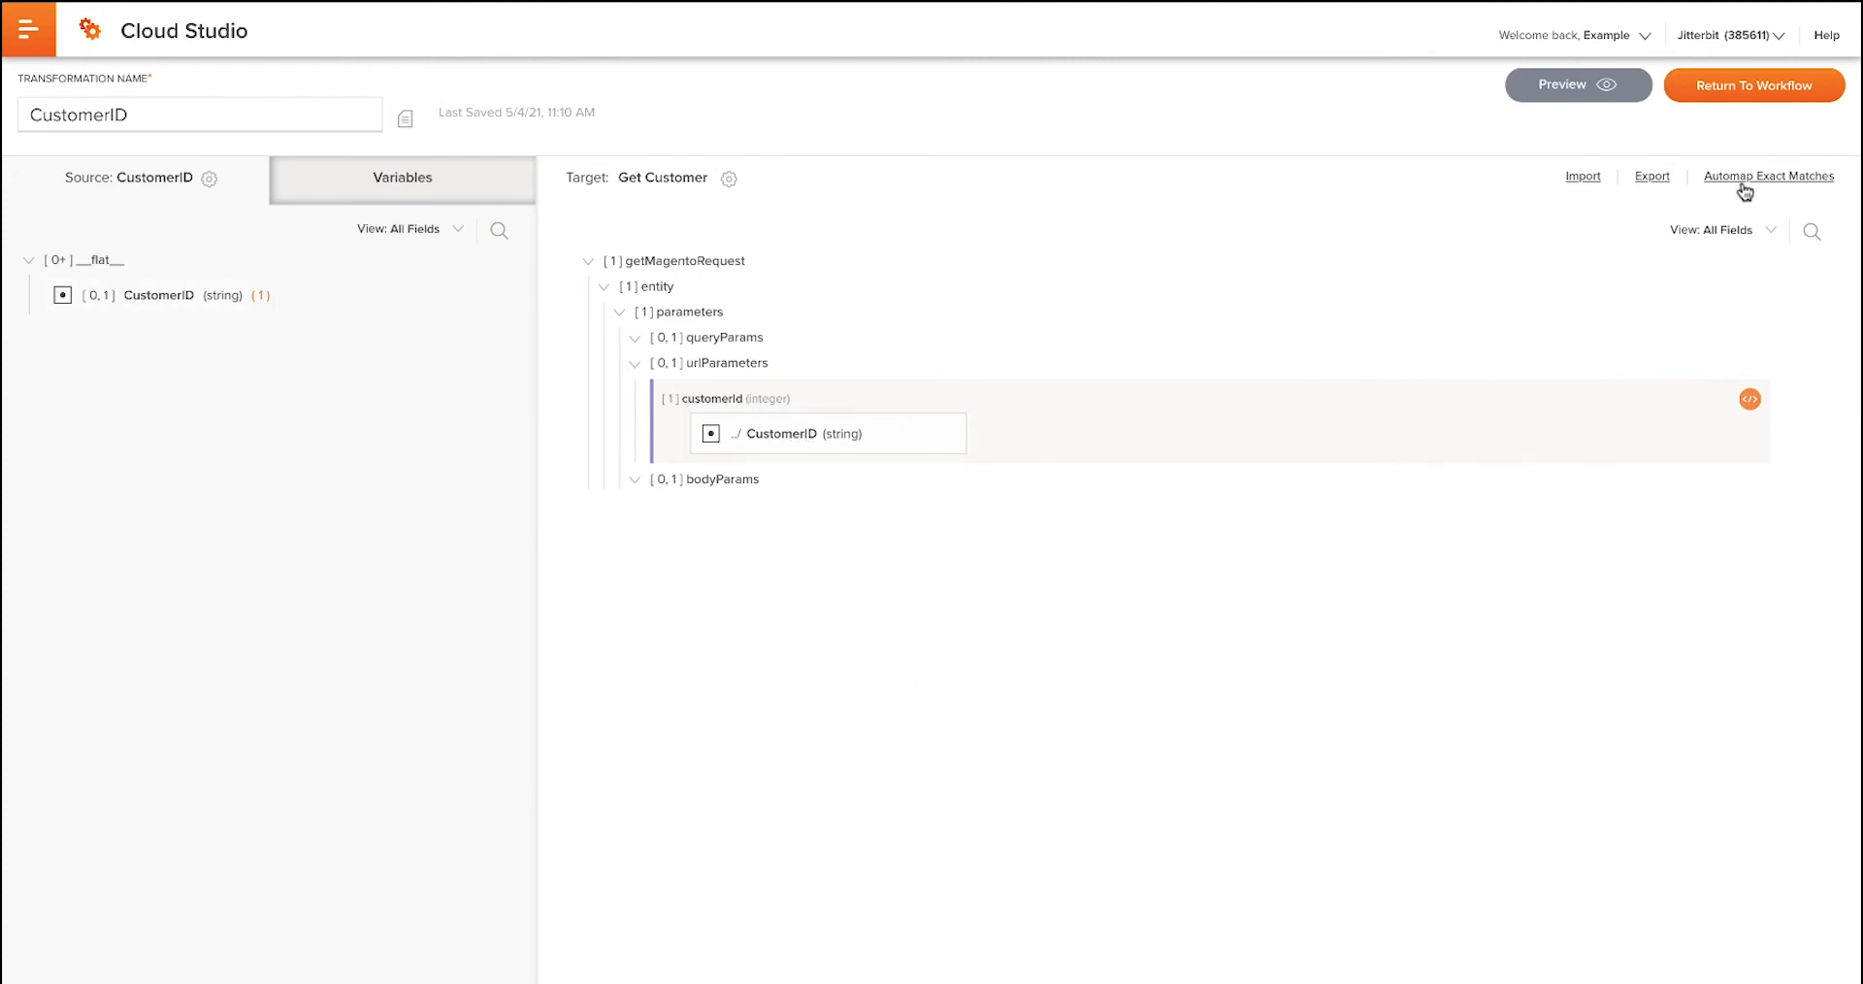
pyautogui.click(1729, 94)
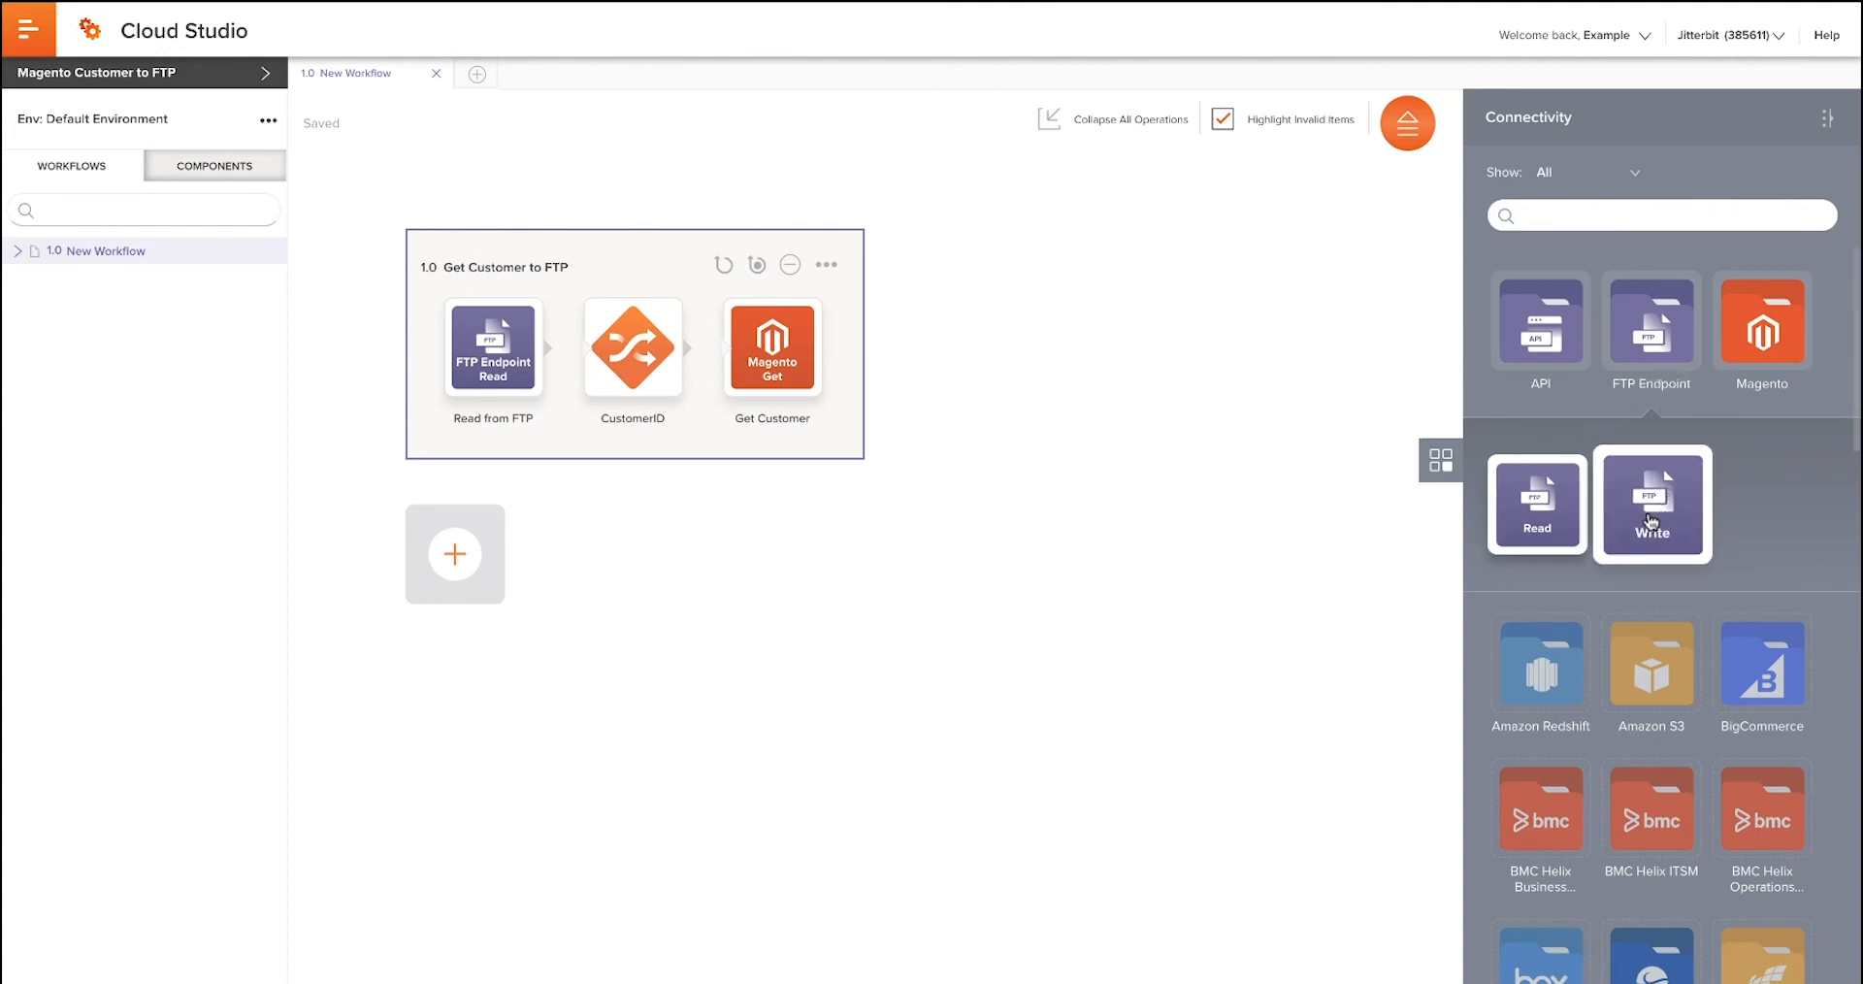
# Add an FTP Write activity after Get Customer in the operation and name it Write to FTP
pyautogui.moveTo(1657, 516); pyautogui.dragTo(859, 313)
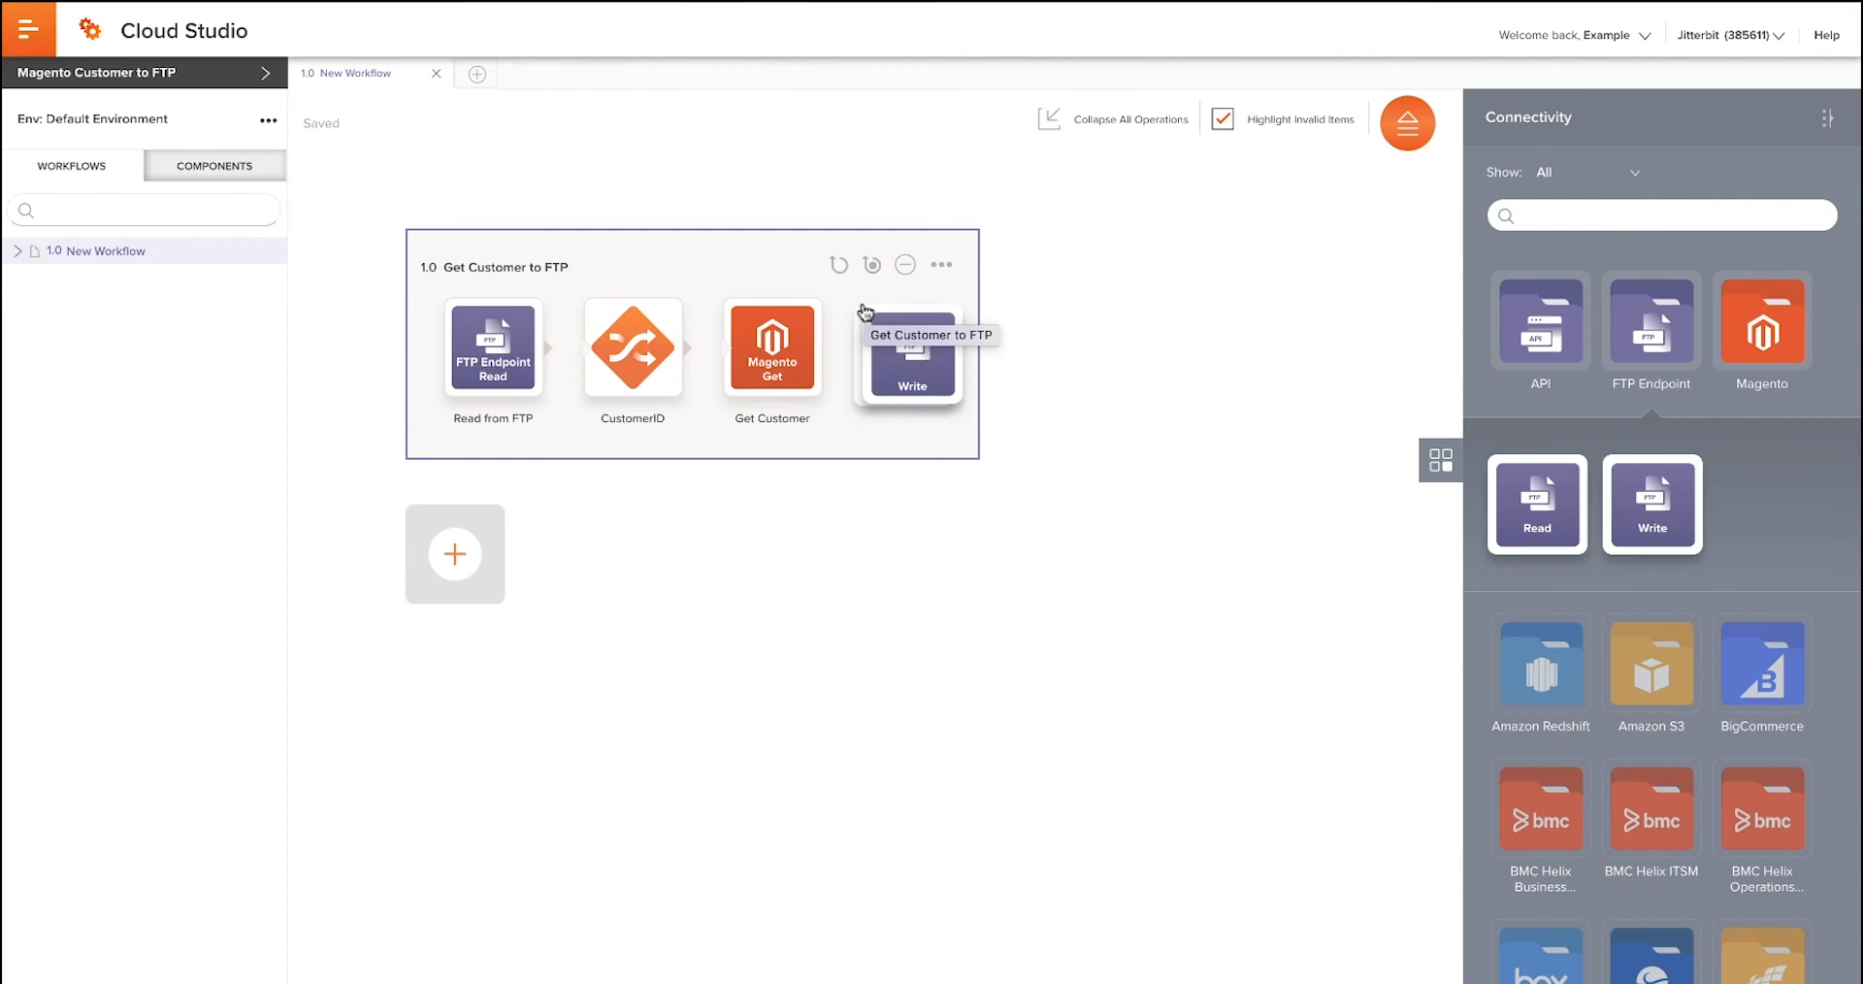
pyautogui.moveTo(864, 312); pyautogui.dragTo(865, 312)
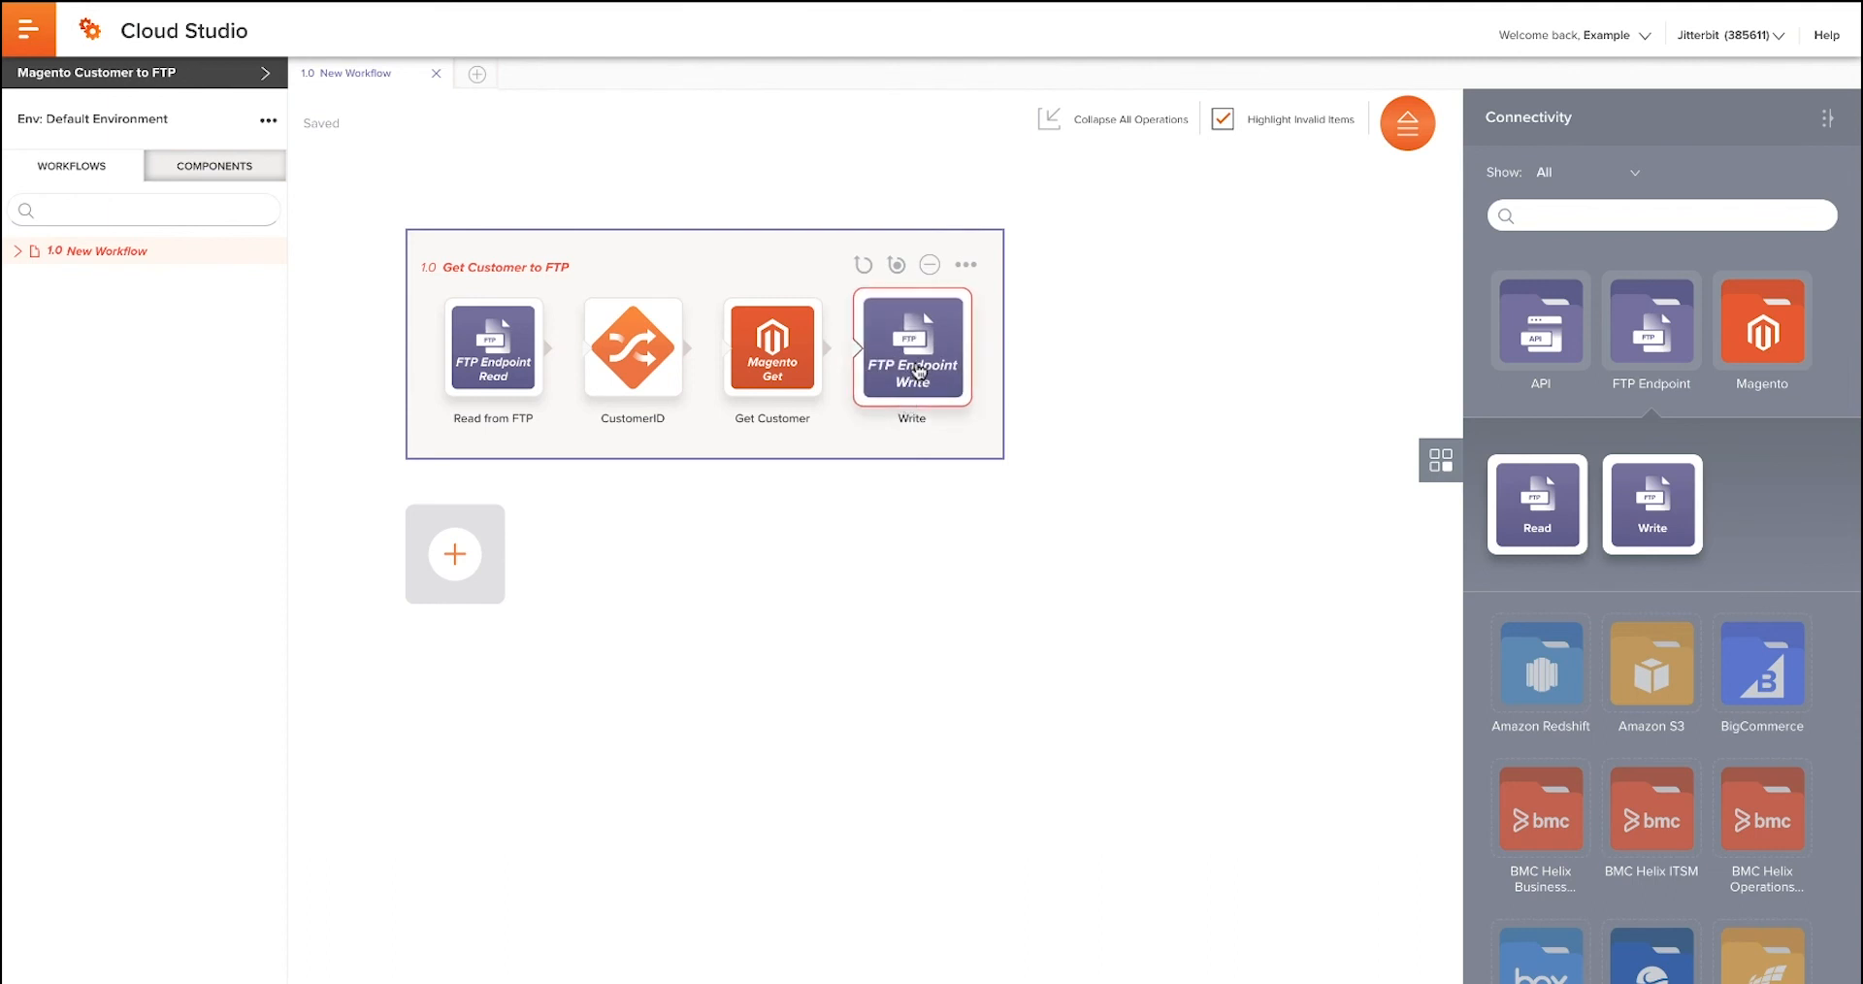
pyautogui.click(916, 363)
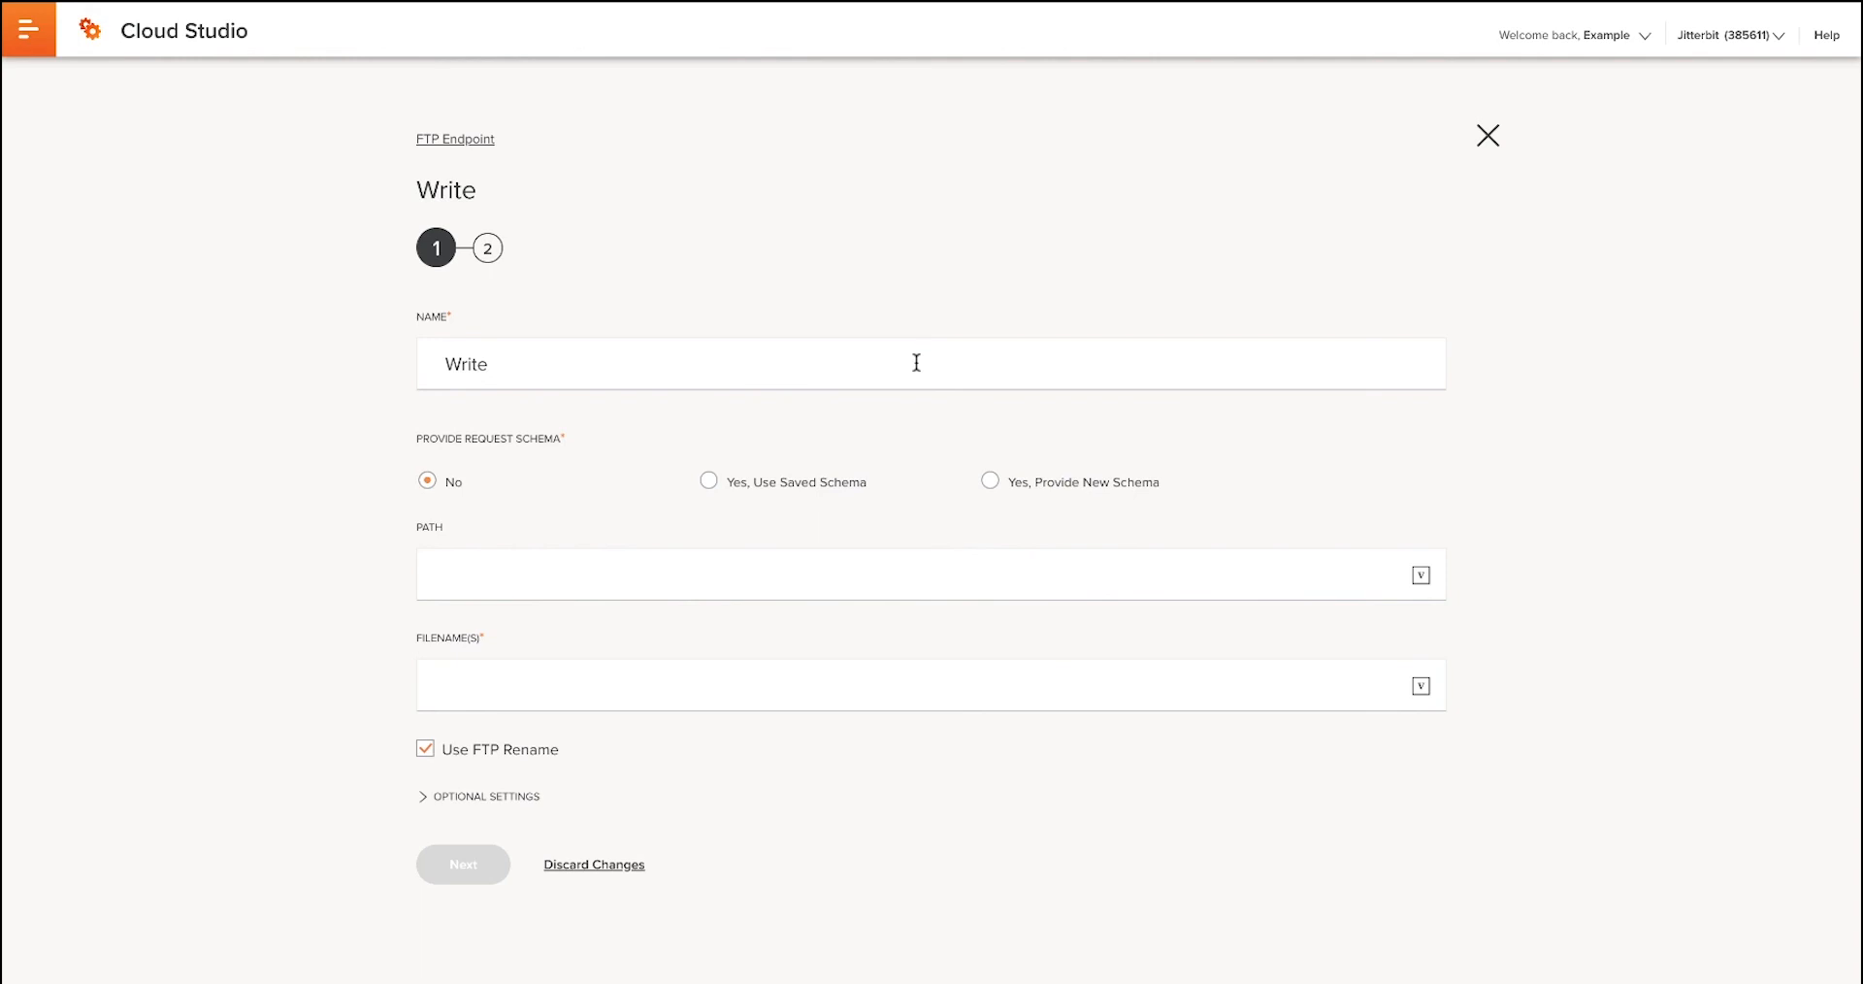
pyautogui.click(916, 363)
pyautogui.write('to')
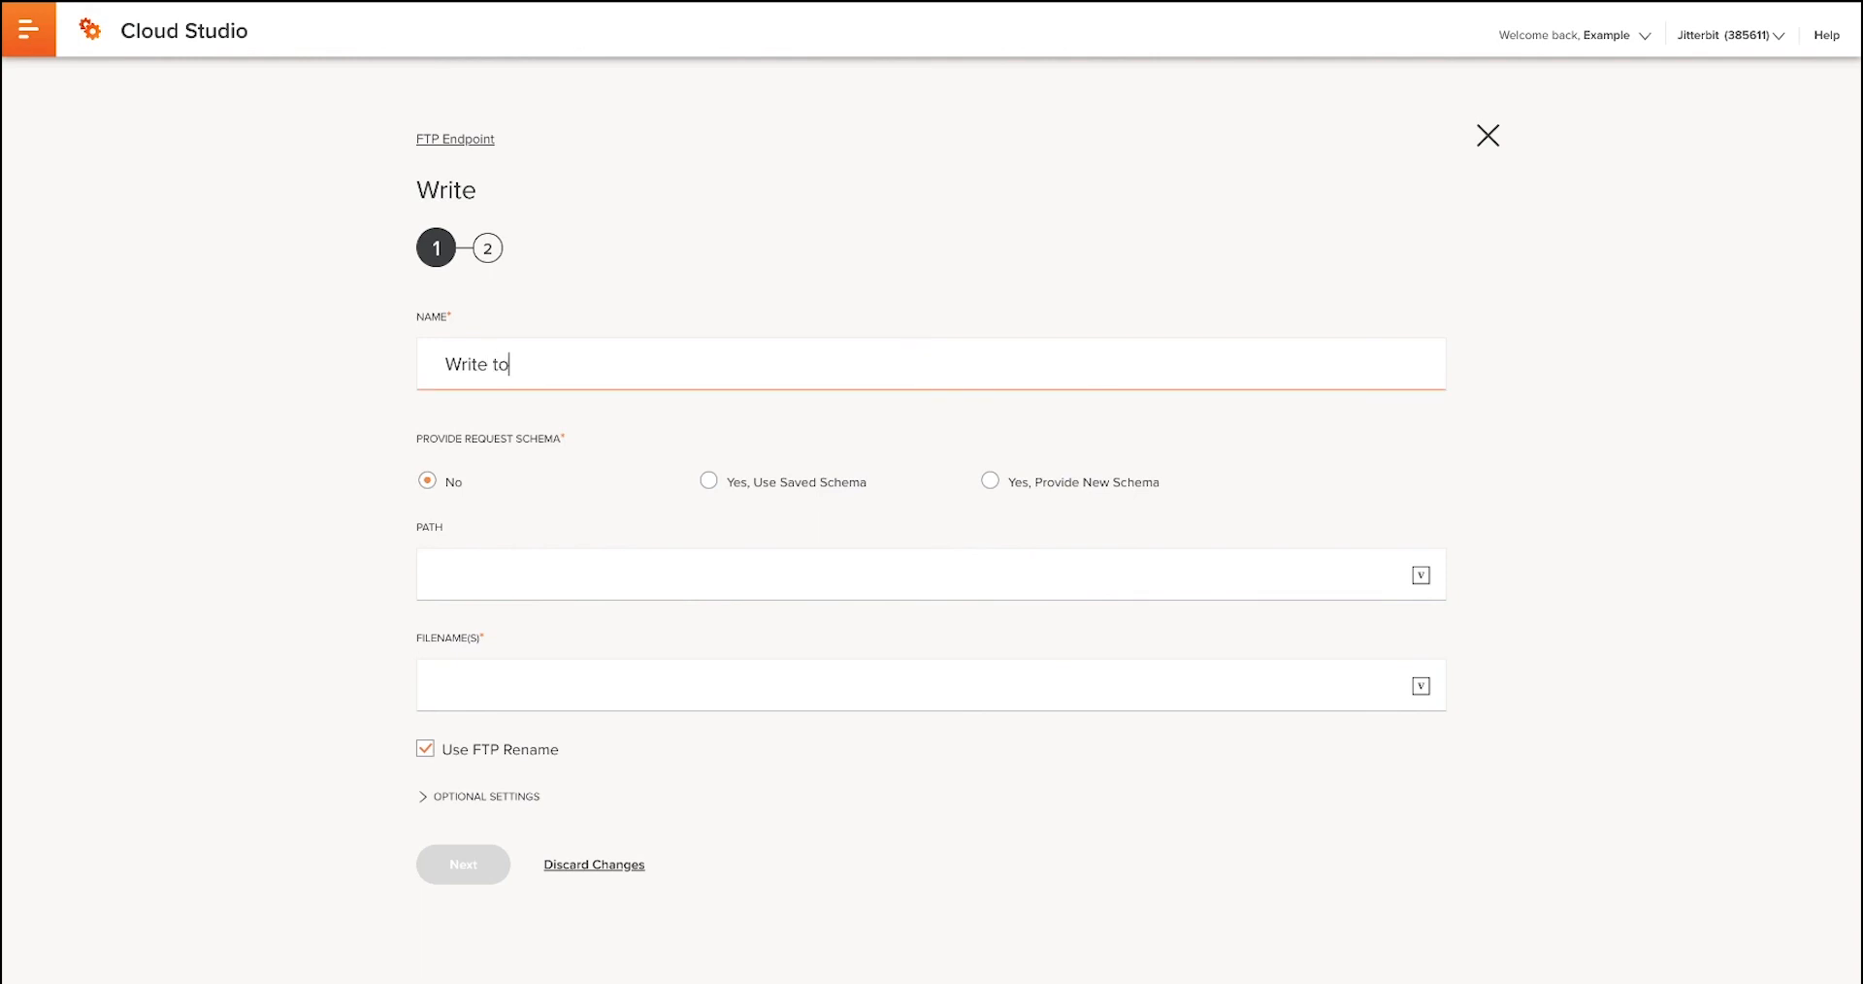
pyautogui.write(' FTP')
# Set the Write activity's path to / and its filename to Customer_[date]_[time].xml
pyautogui.click(918, 565)
pyautogui.write('/')
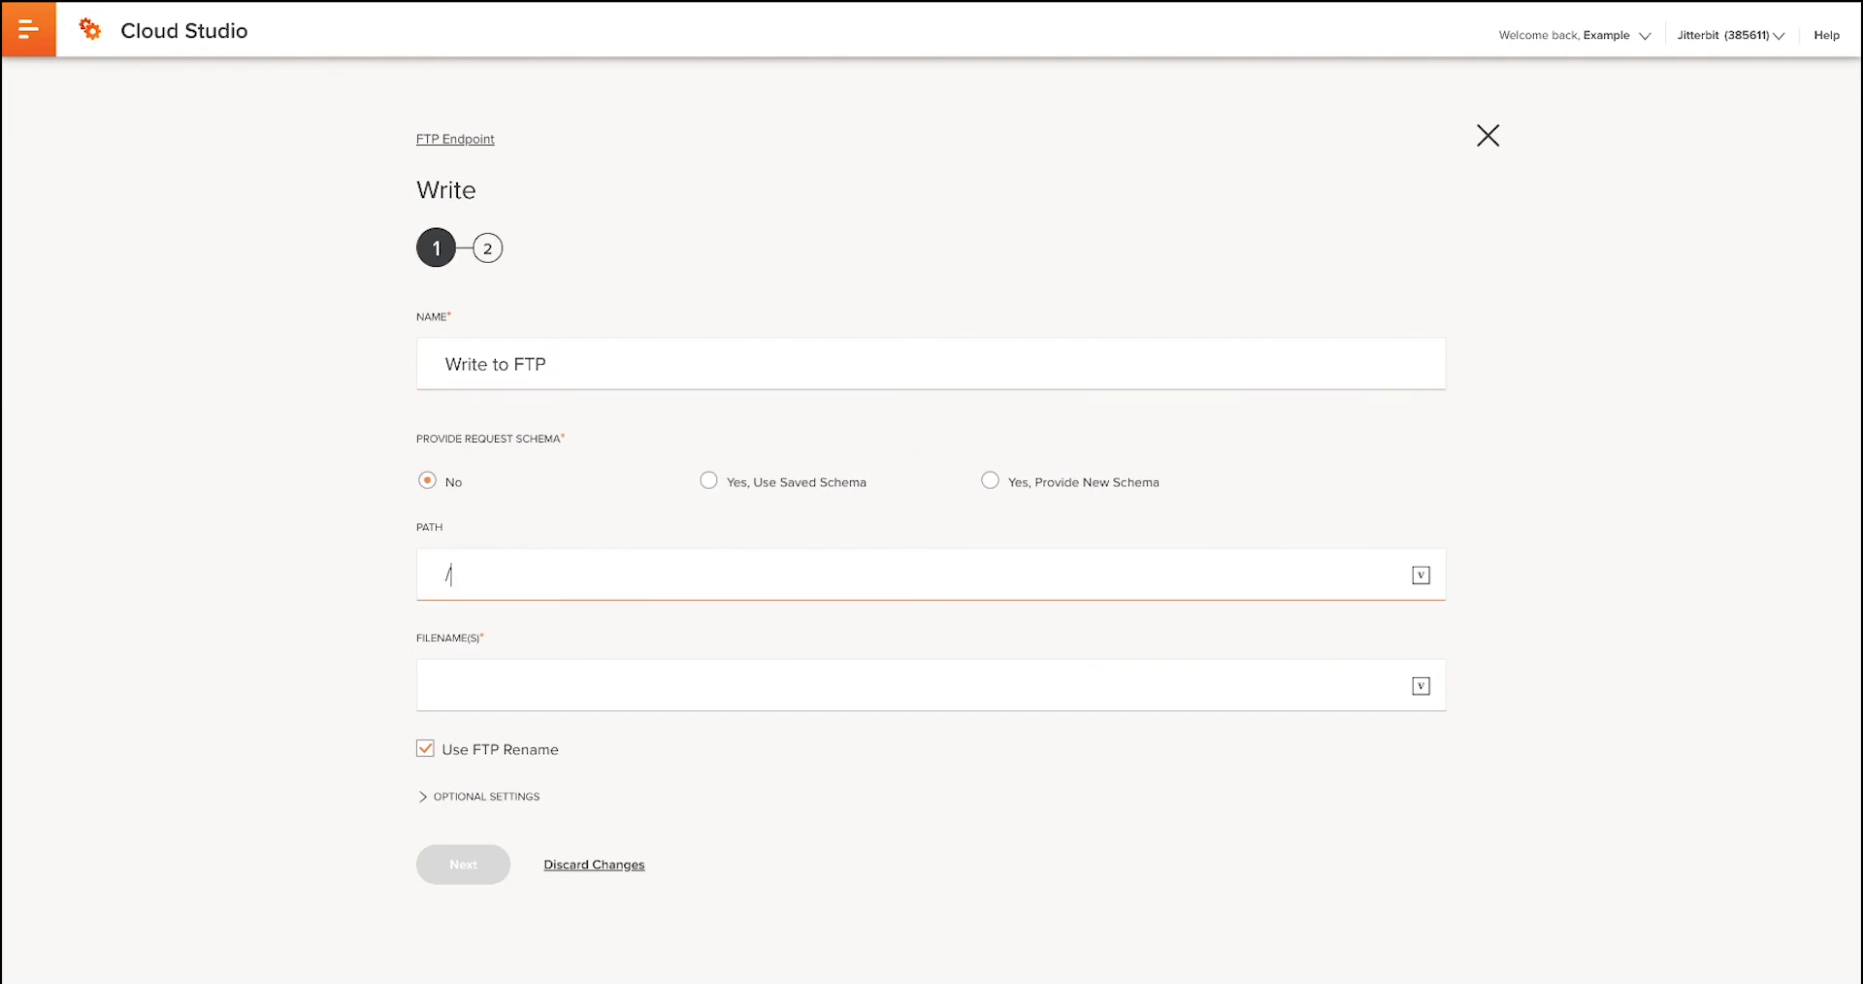
pyautogui.click(850, 683)
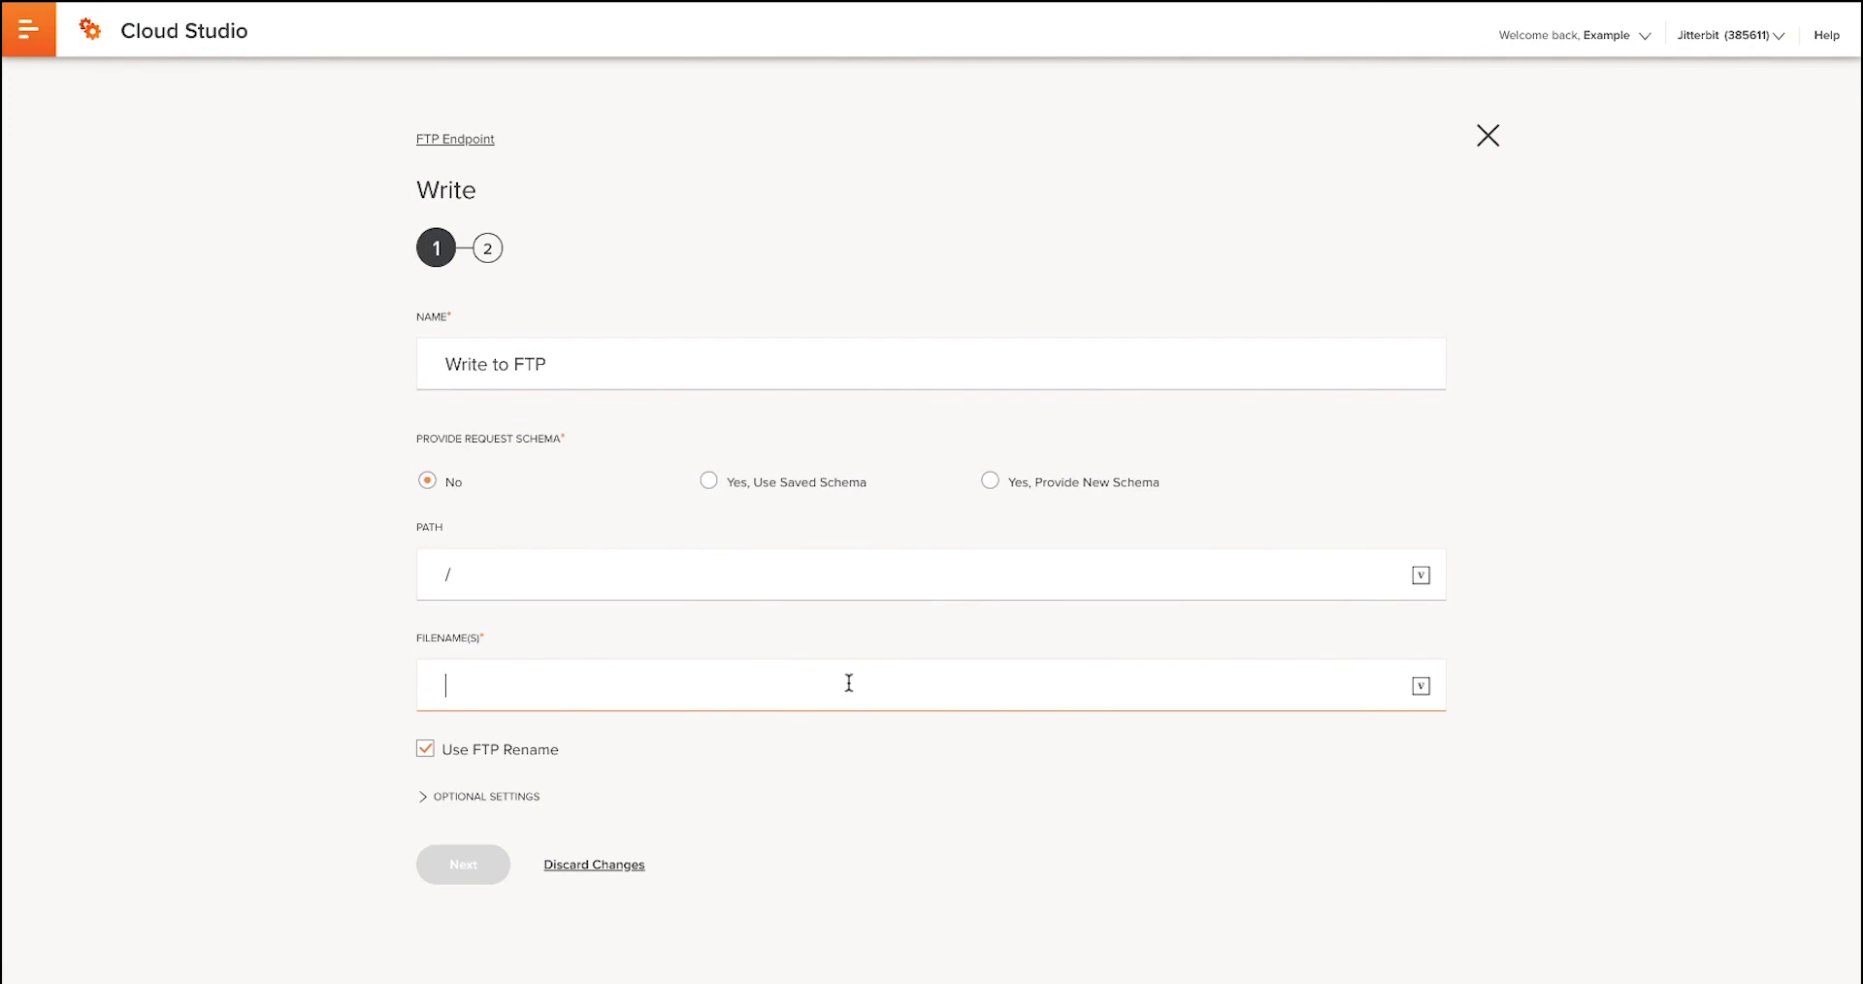
pyautogui.write('Customer_')
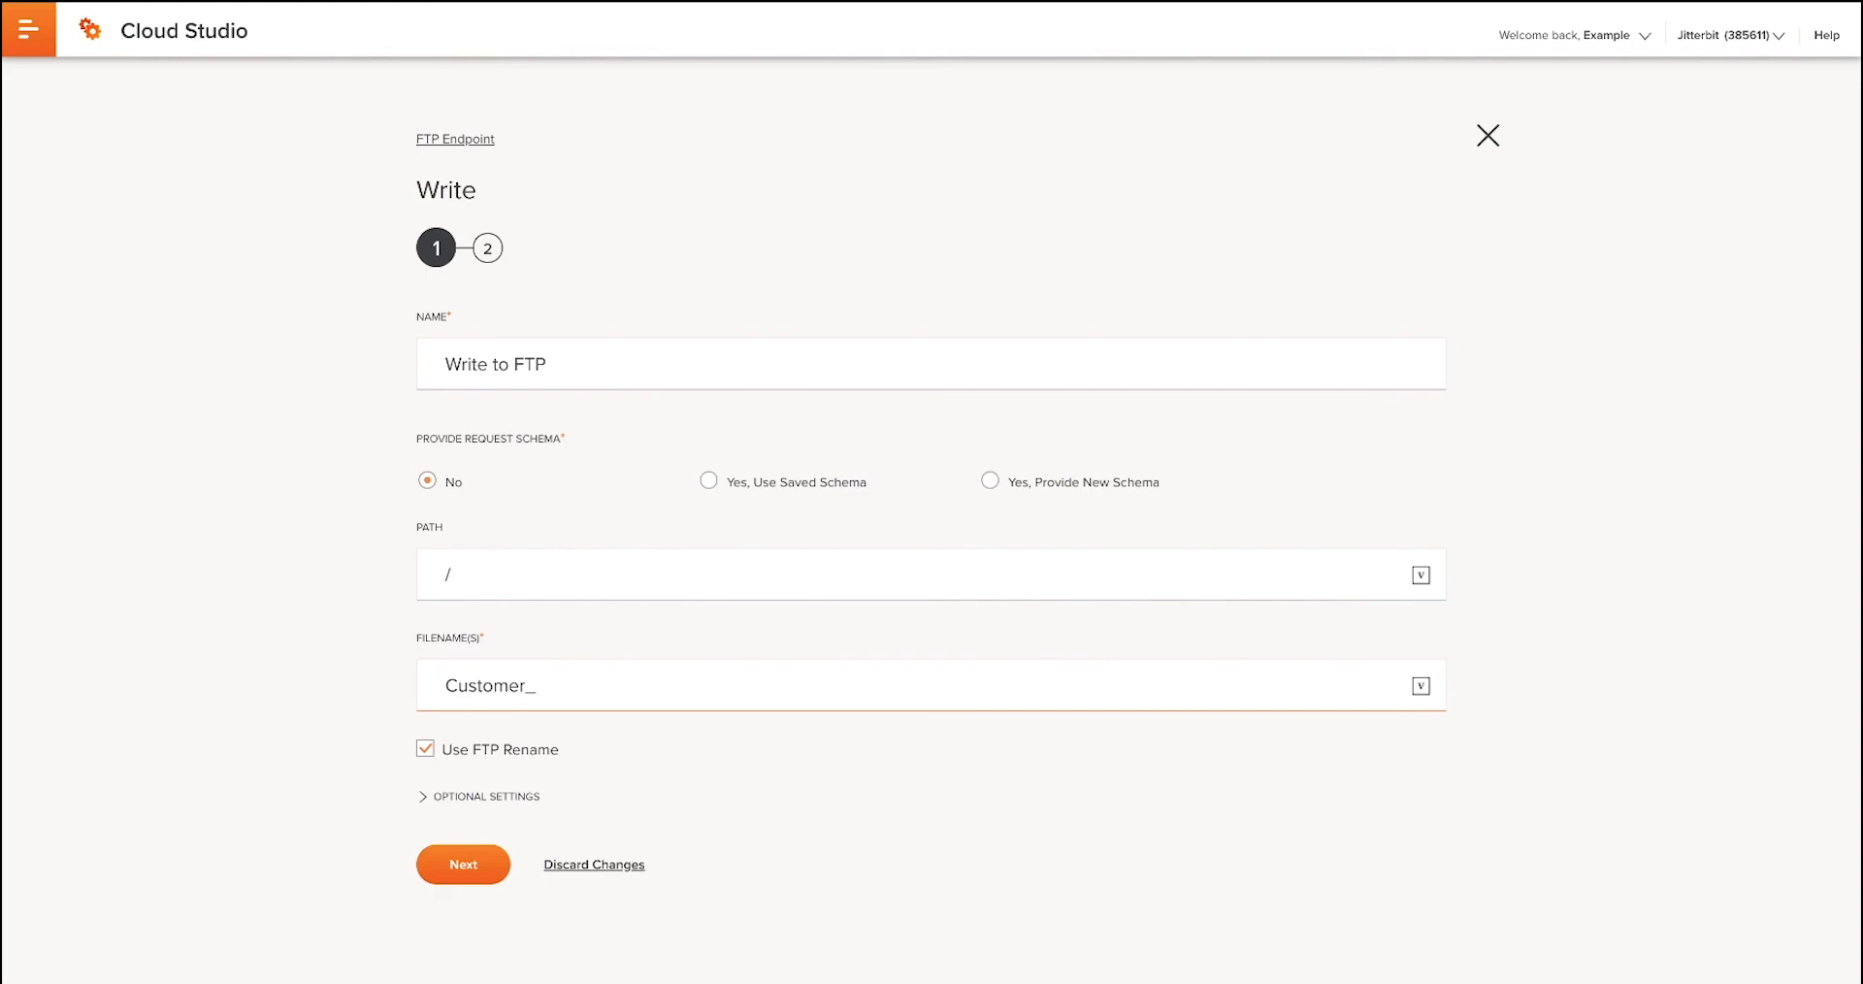
pyautogui.write('[')
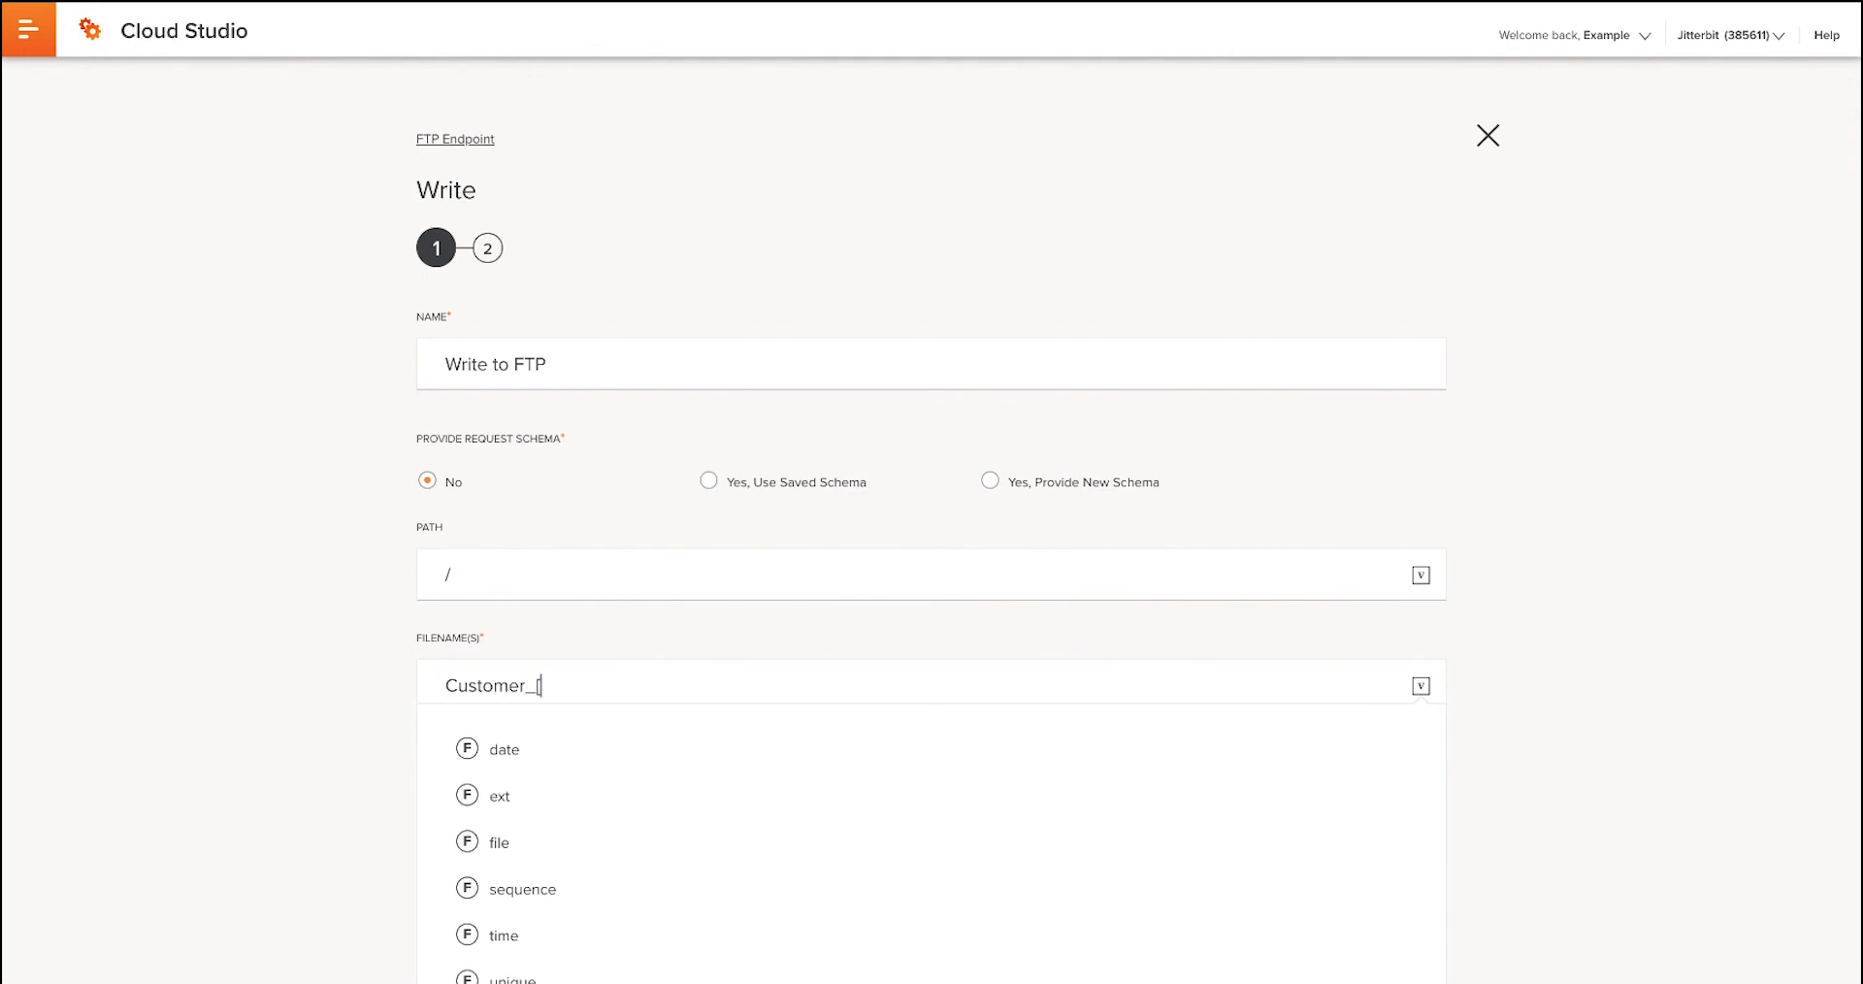
pyautogui.write('date')
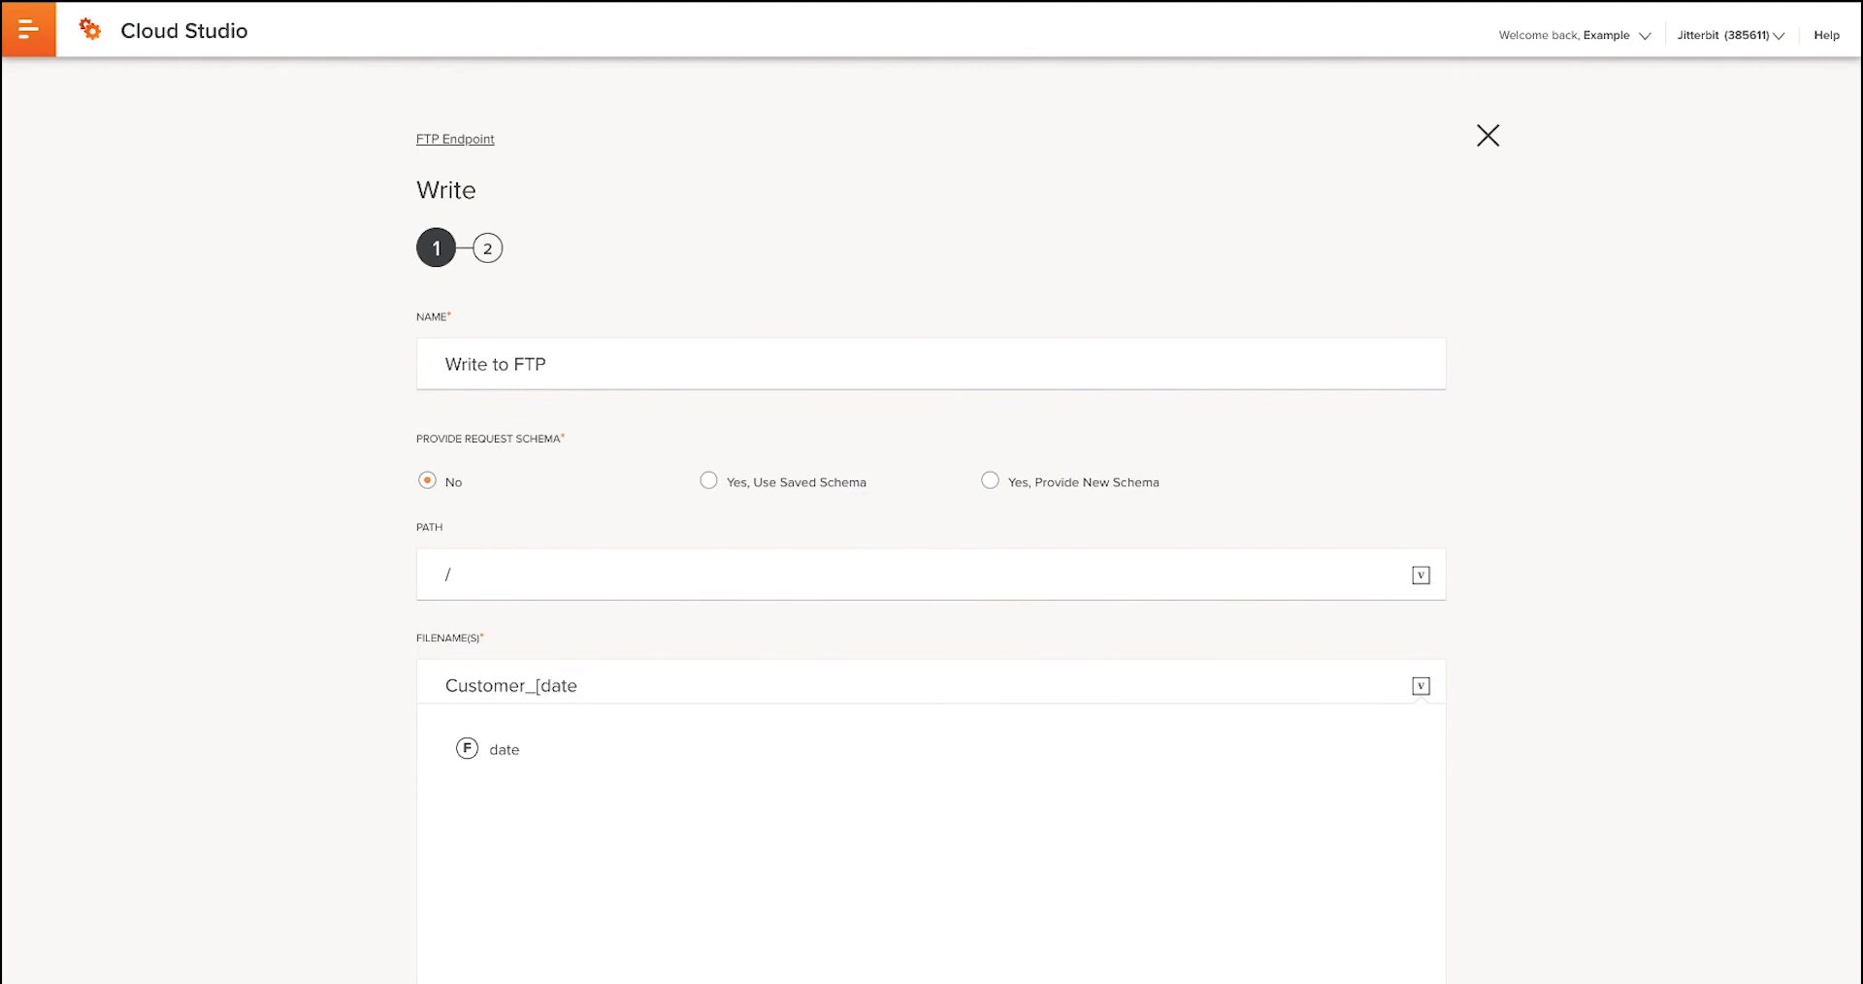
pyautogui.write(']')
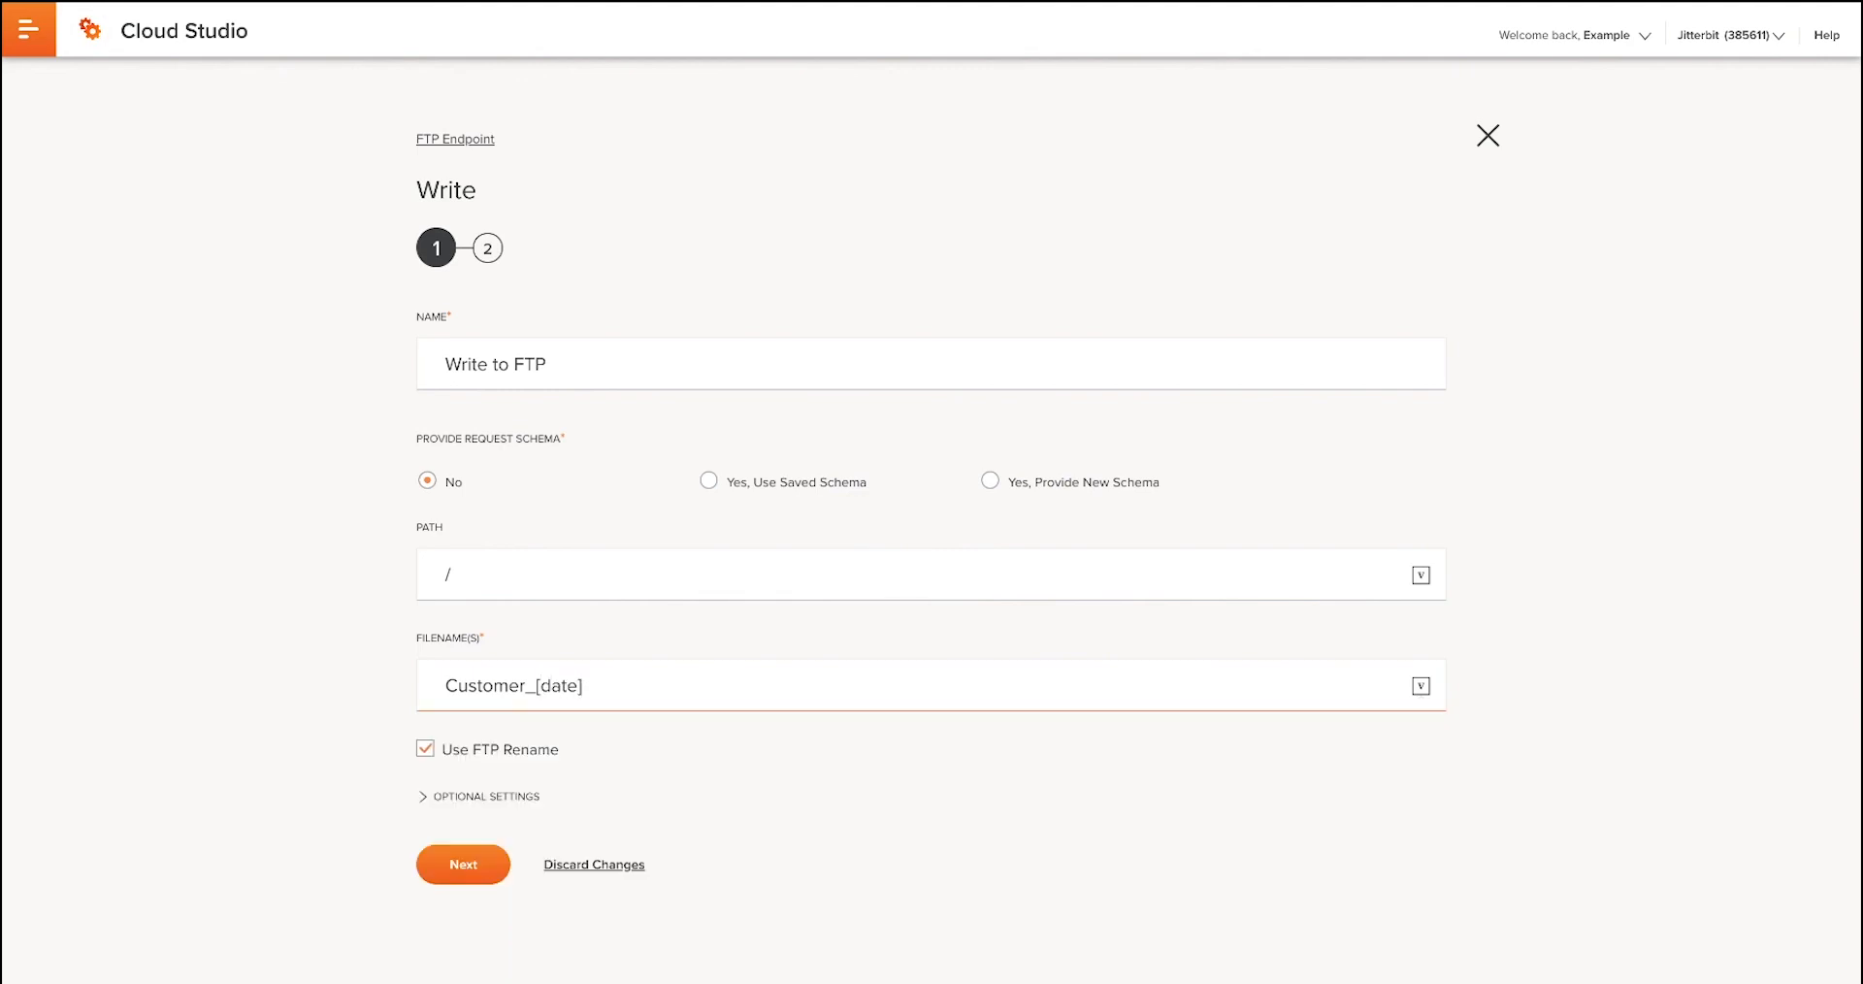
pyautogui.write('_[time')
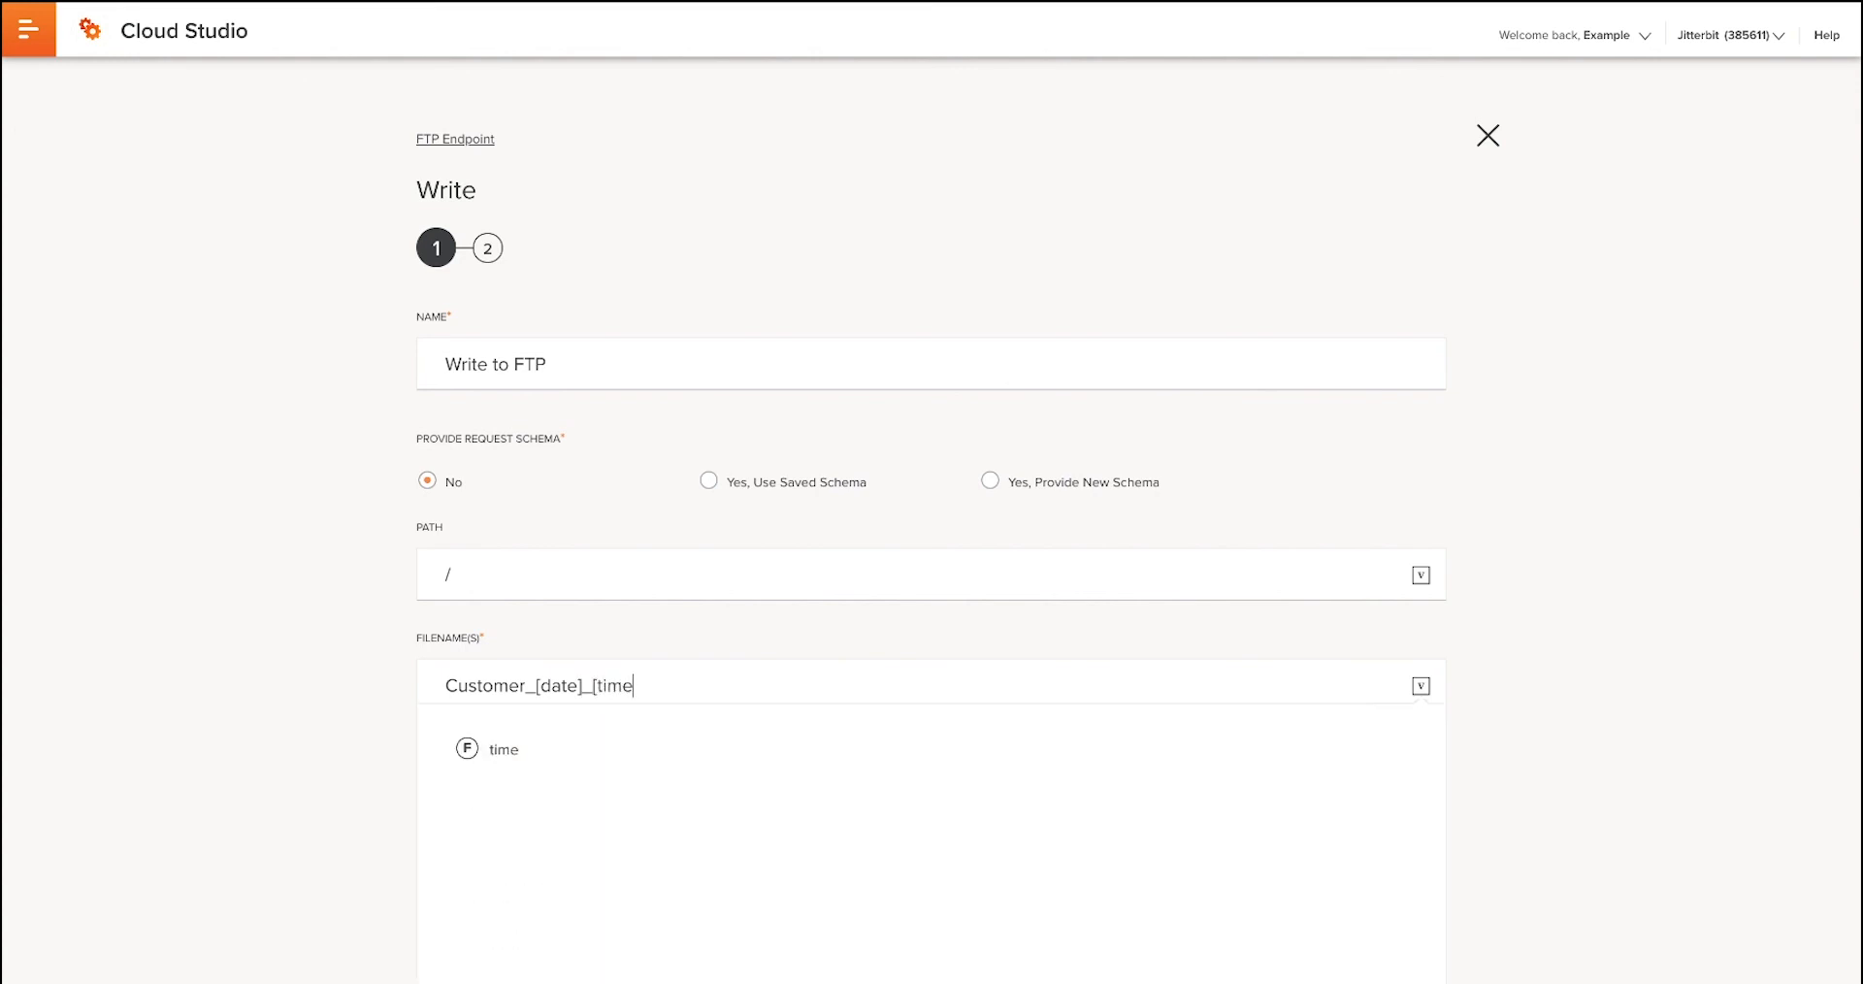
pyautogui.write(']')
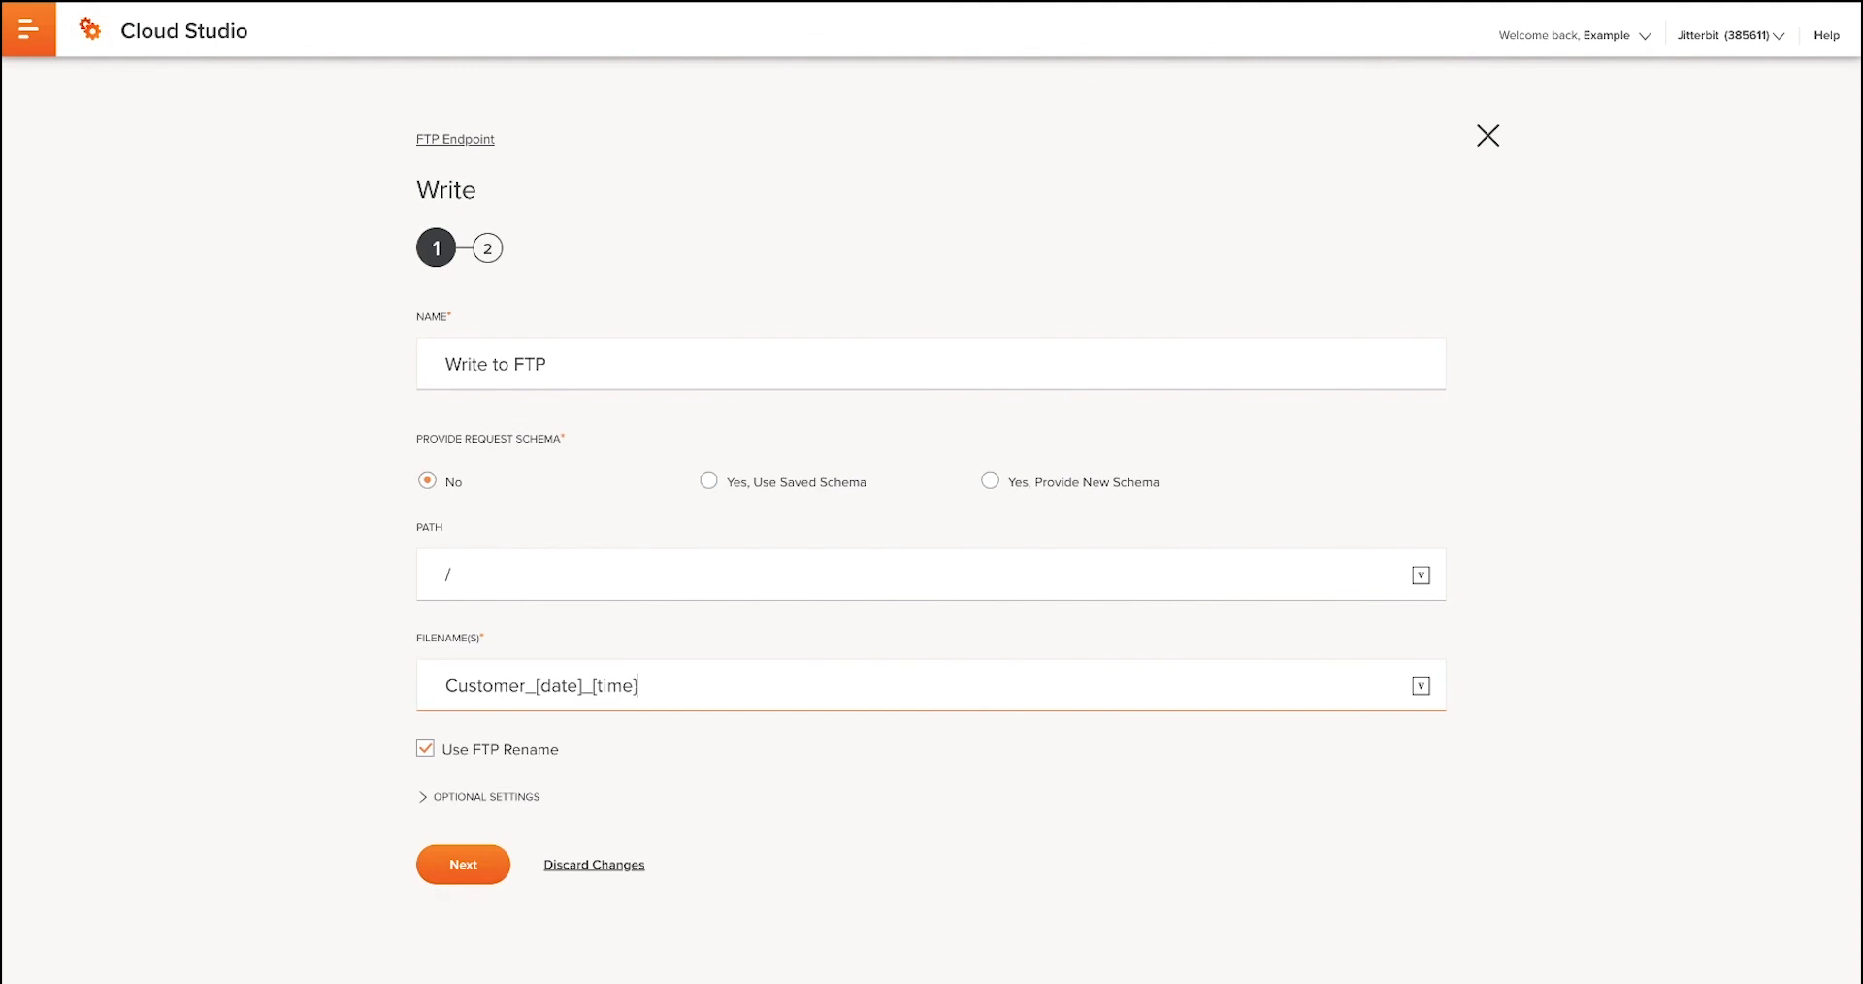
pyautogui.write('.xml')
# Turn off Use FTP Rename and finish configuring the Write to FTP activity without a request schema
pyautogui.click(425, 750)
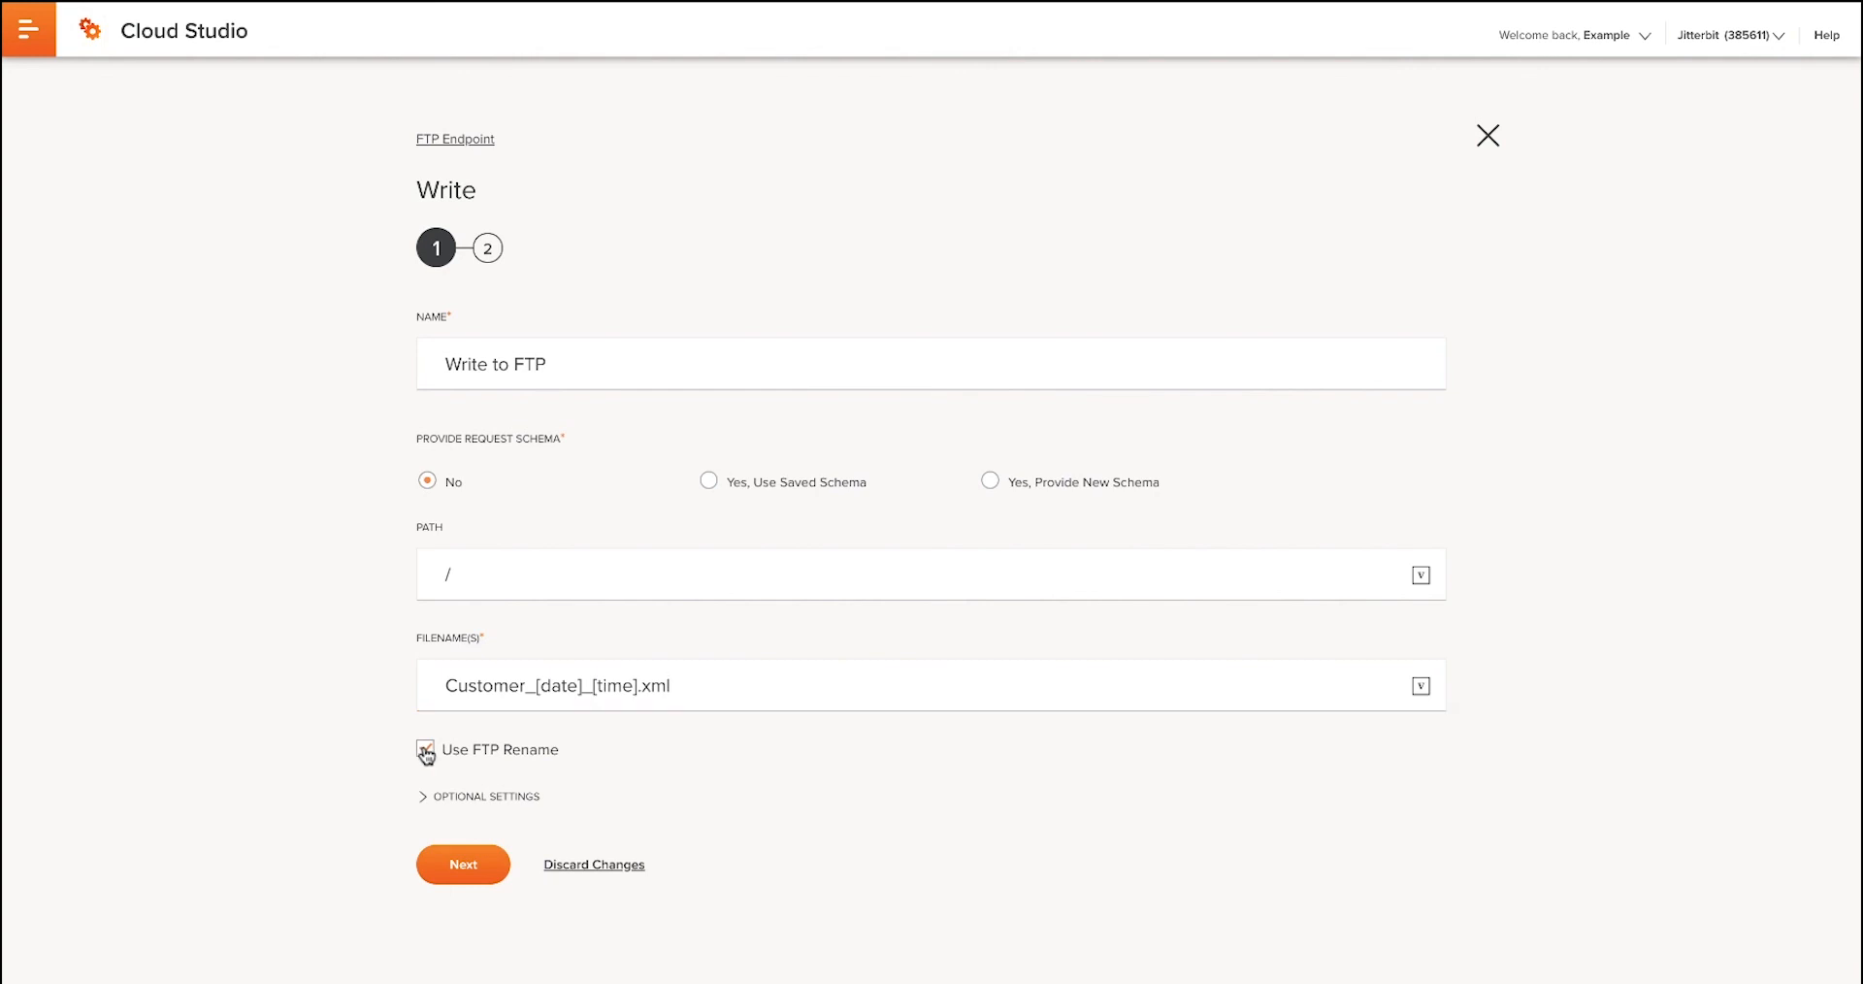
pyautogui.click(465, 867)
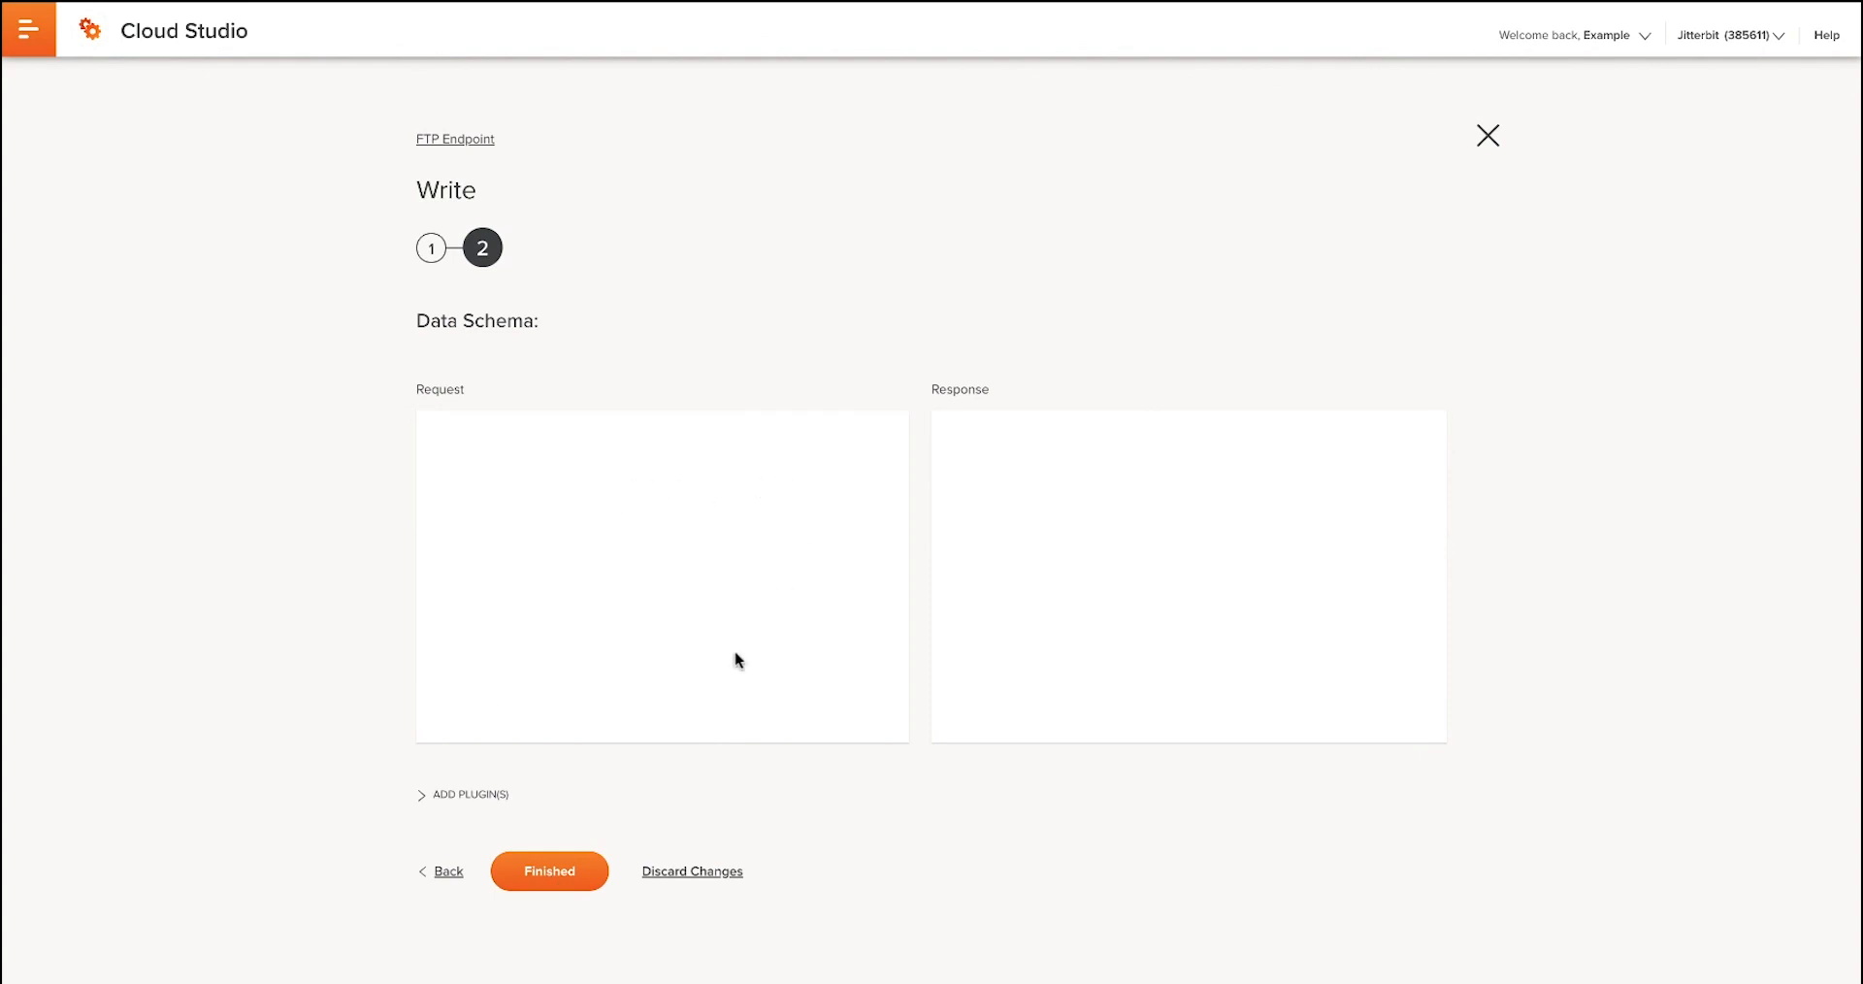
pyautogui.click(571, 872)
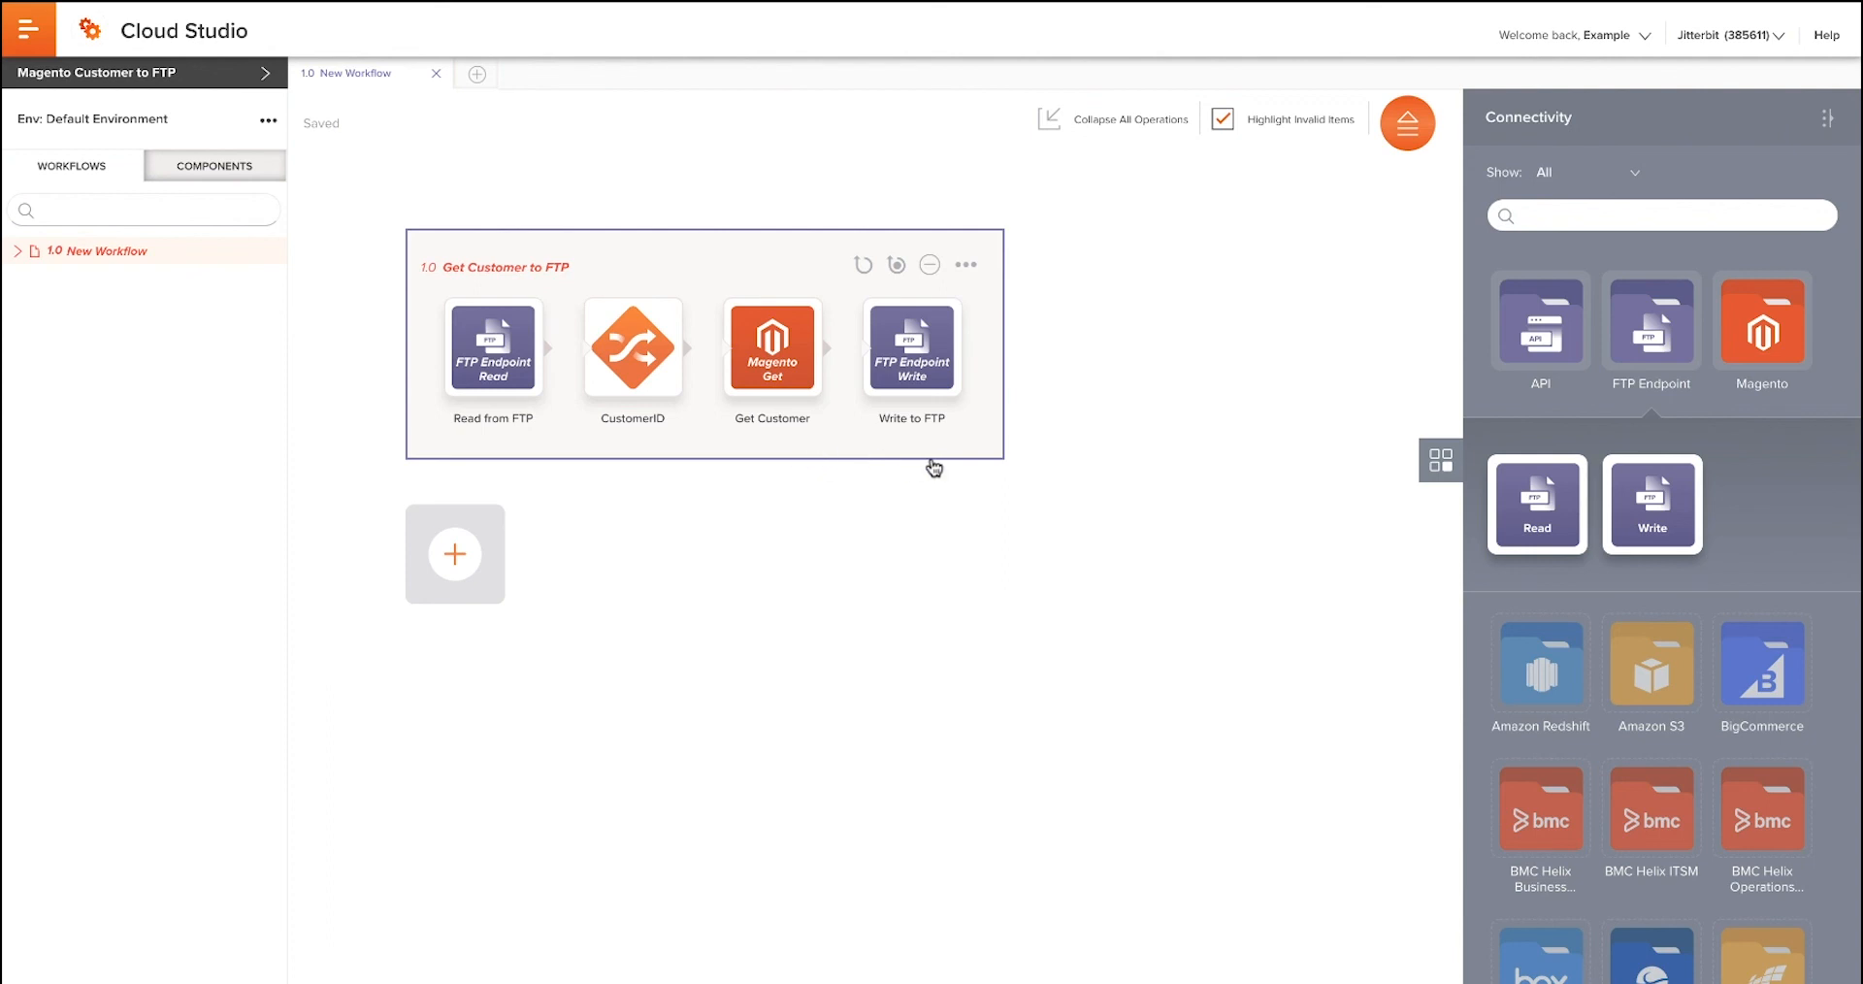
# Insert a new transformation between Get Customer and Write to FTP, and mirror the source schema as its target
pyautogui.moveTo(846, 355)
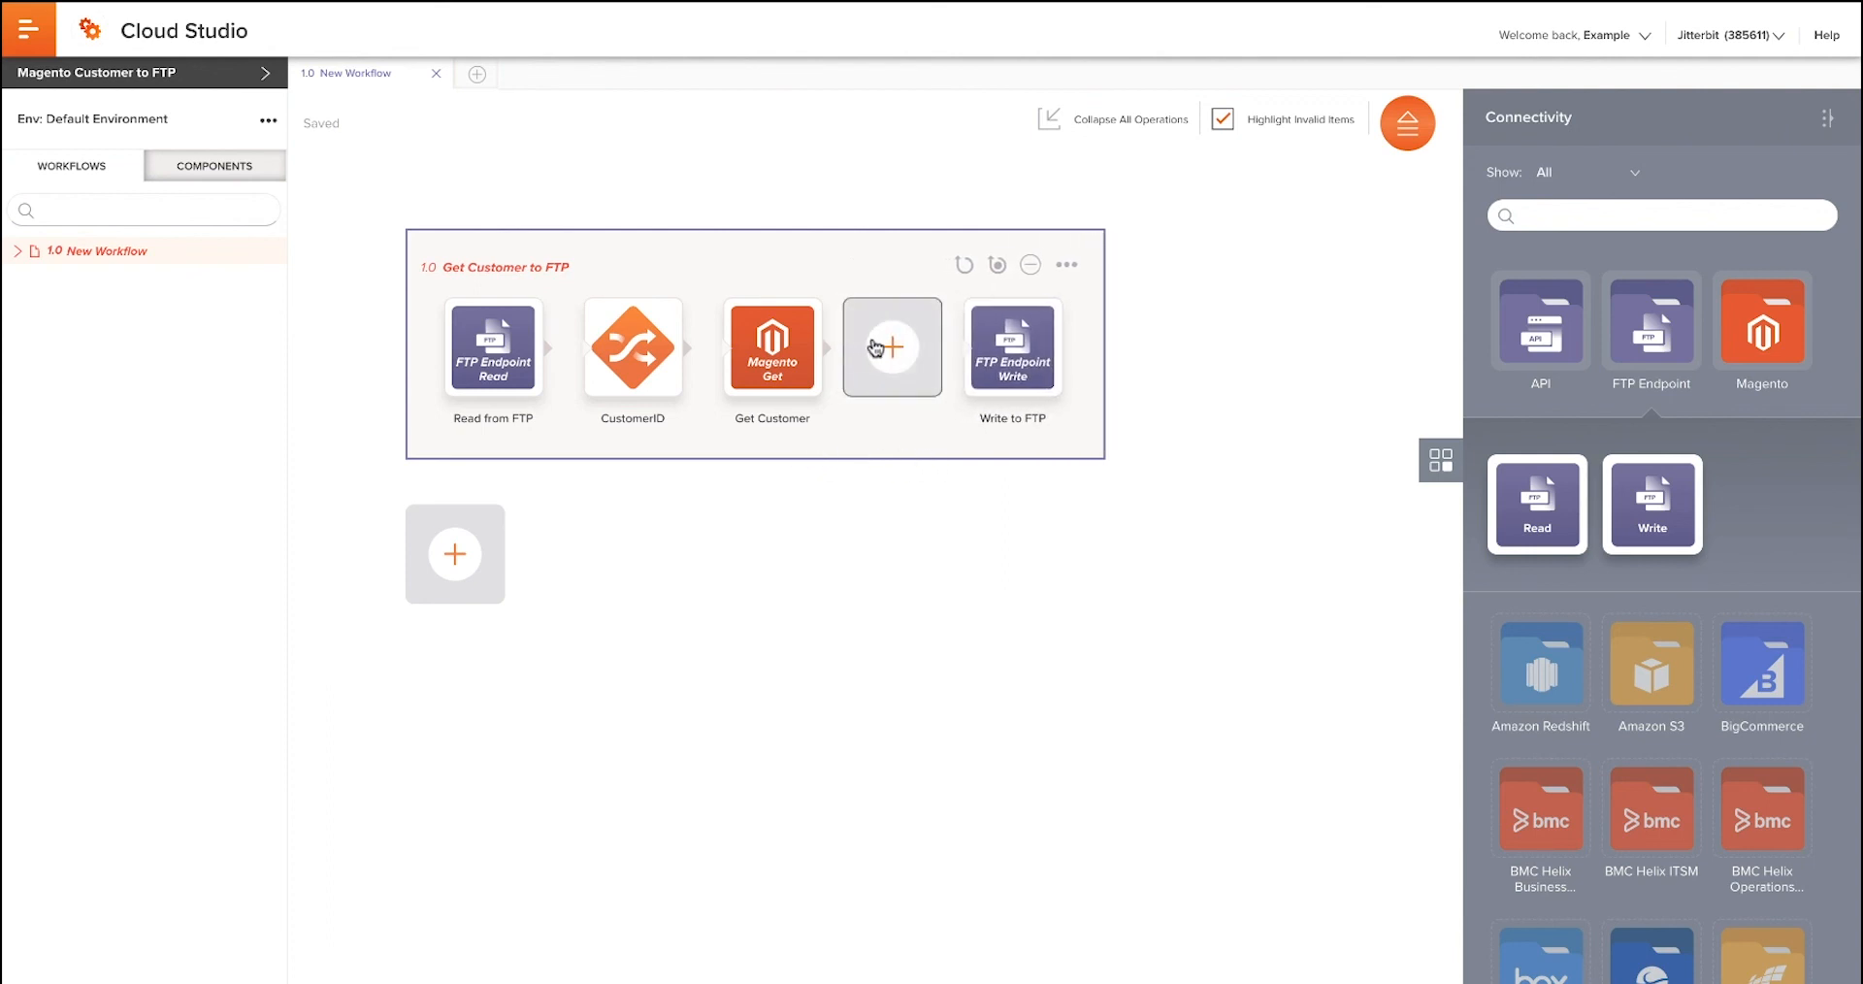
pyautogui.click(891, 348)
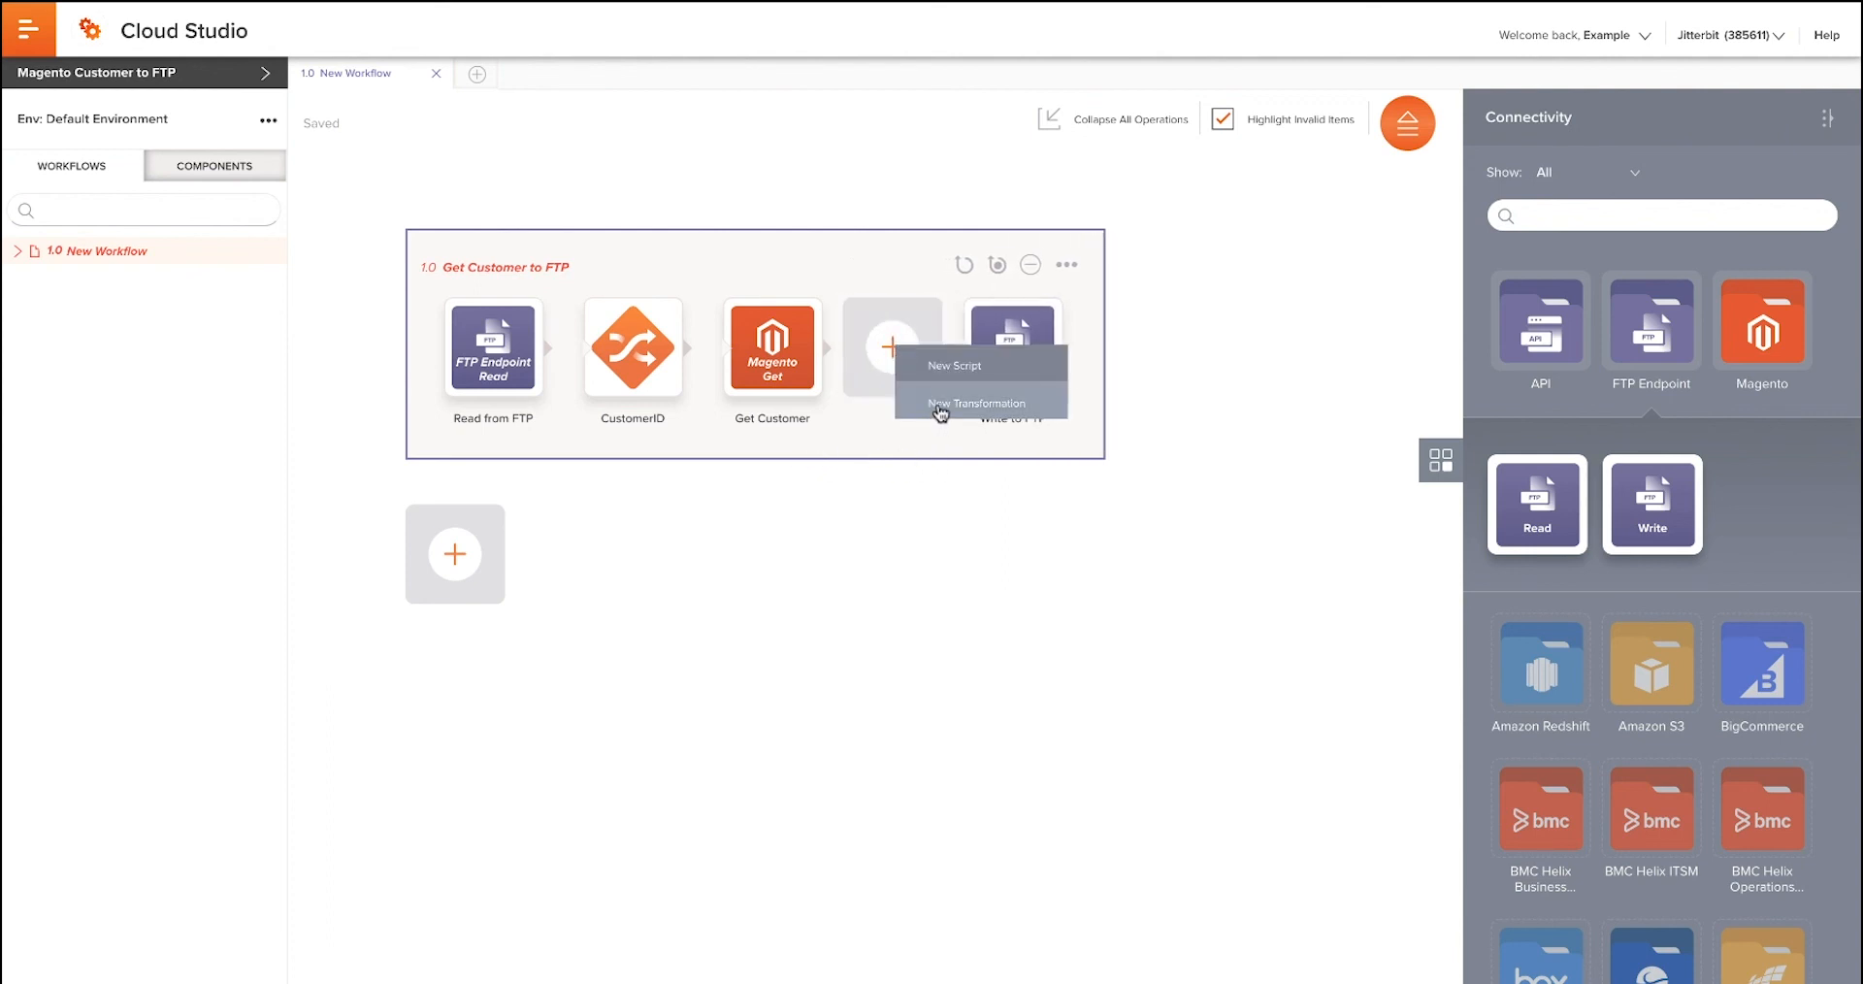
pyautogui.click(937, 403)
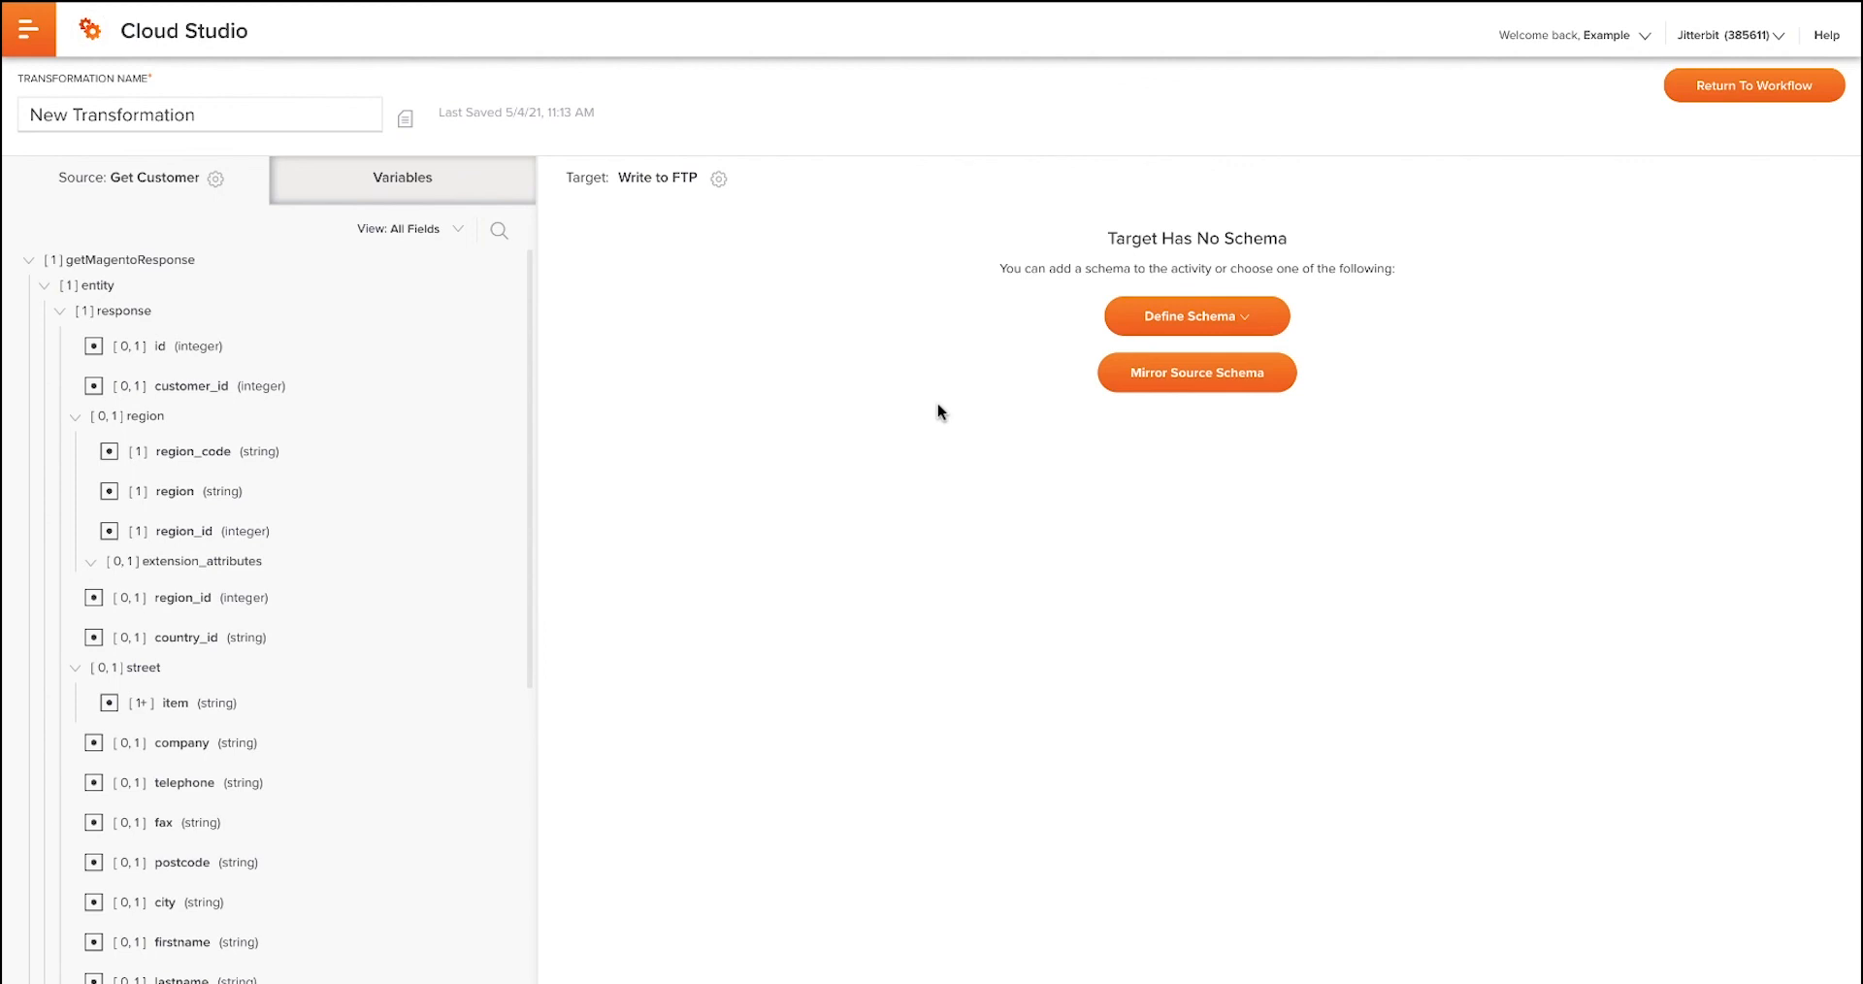
pyautogui.click(1213, 378)
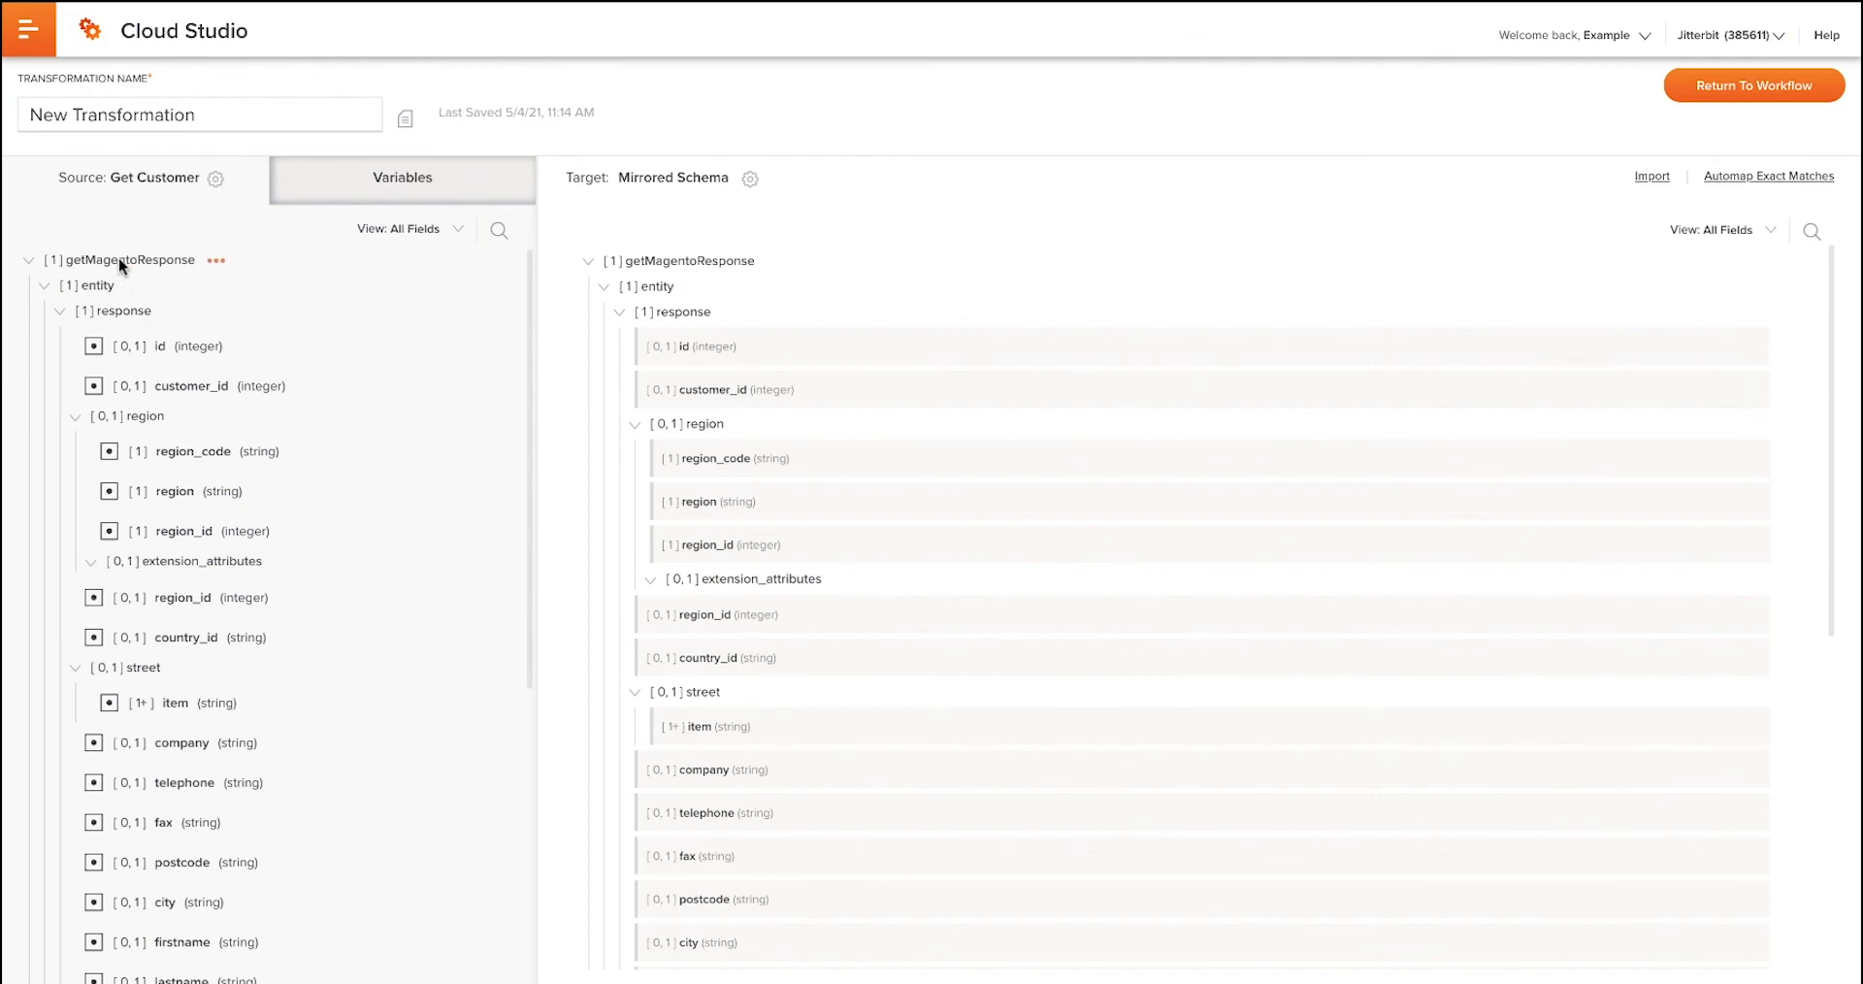
# Automap all exactly matching fields from the getMagentoResponse source to the mirrored target and review the mappings
pyautogui.moveTo(119, 258)
pyautogui.mouseDown()
pyautogui.moveTo(659, 293)
pyautogui.moveTo(679, 274)
pyautogui.moveTo(117, 281)
pyautogui.moveTo(106, 260)
pyautogui.mouseUp()
pyautogui.click(1761, 178)
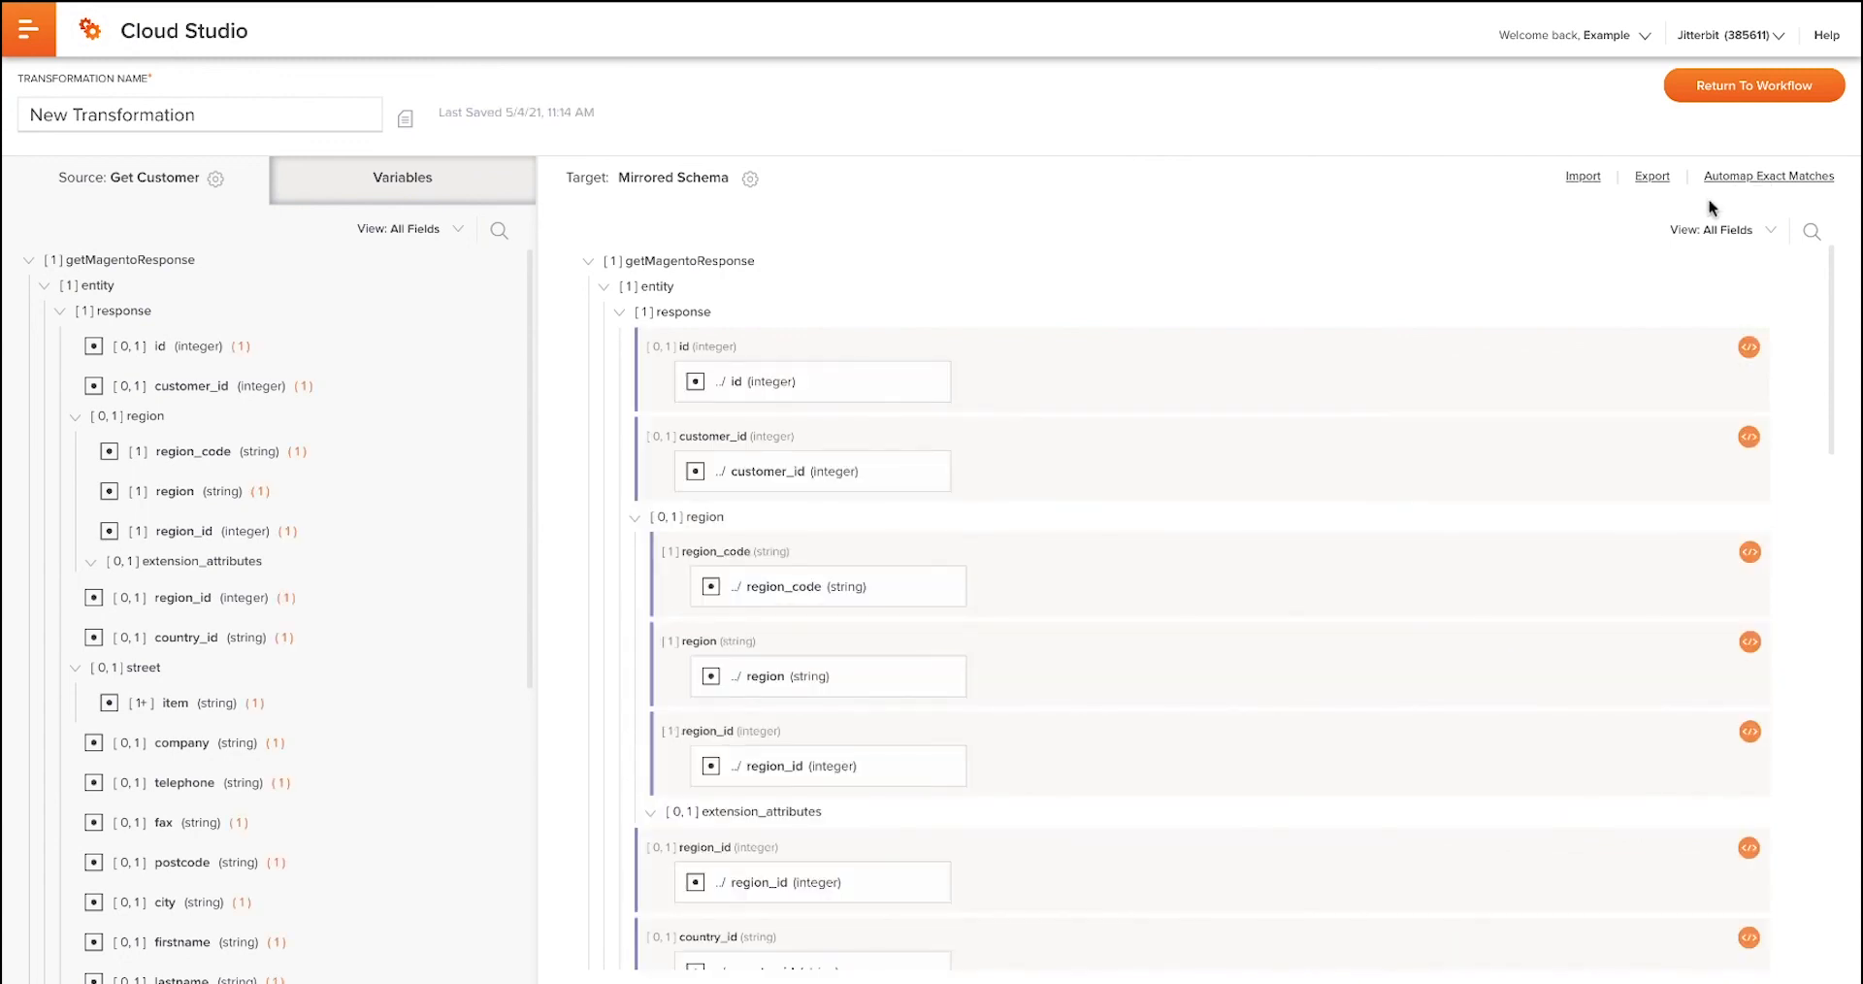
pyautogui.scroll(-15, 1125, 519)
pyautogui.scroll(15, 1127, 525)
# Rename the transformation to Response Get Customer
pyautogui.click(260, 114)
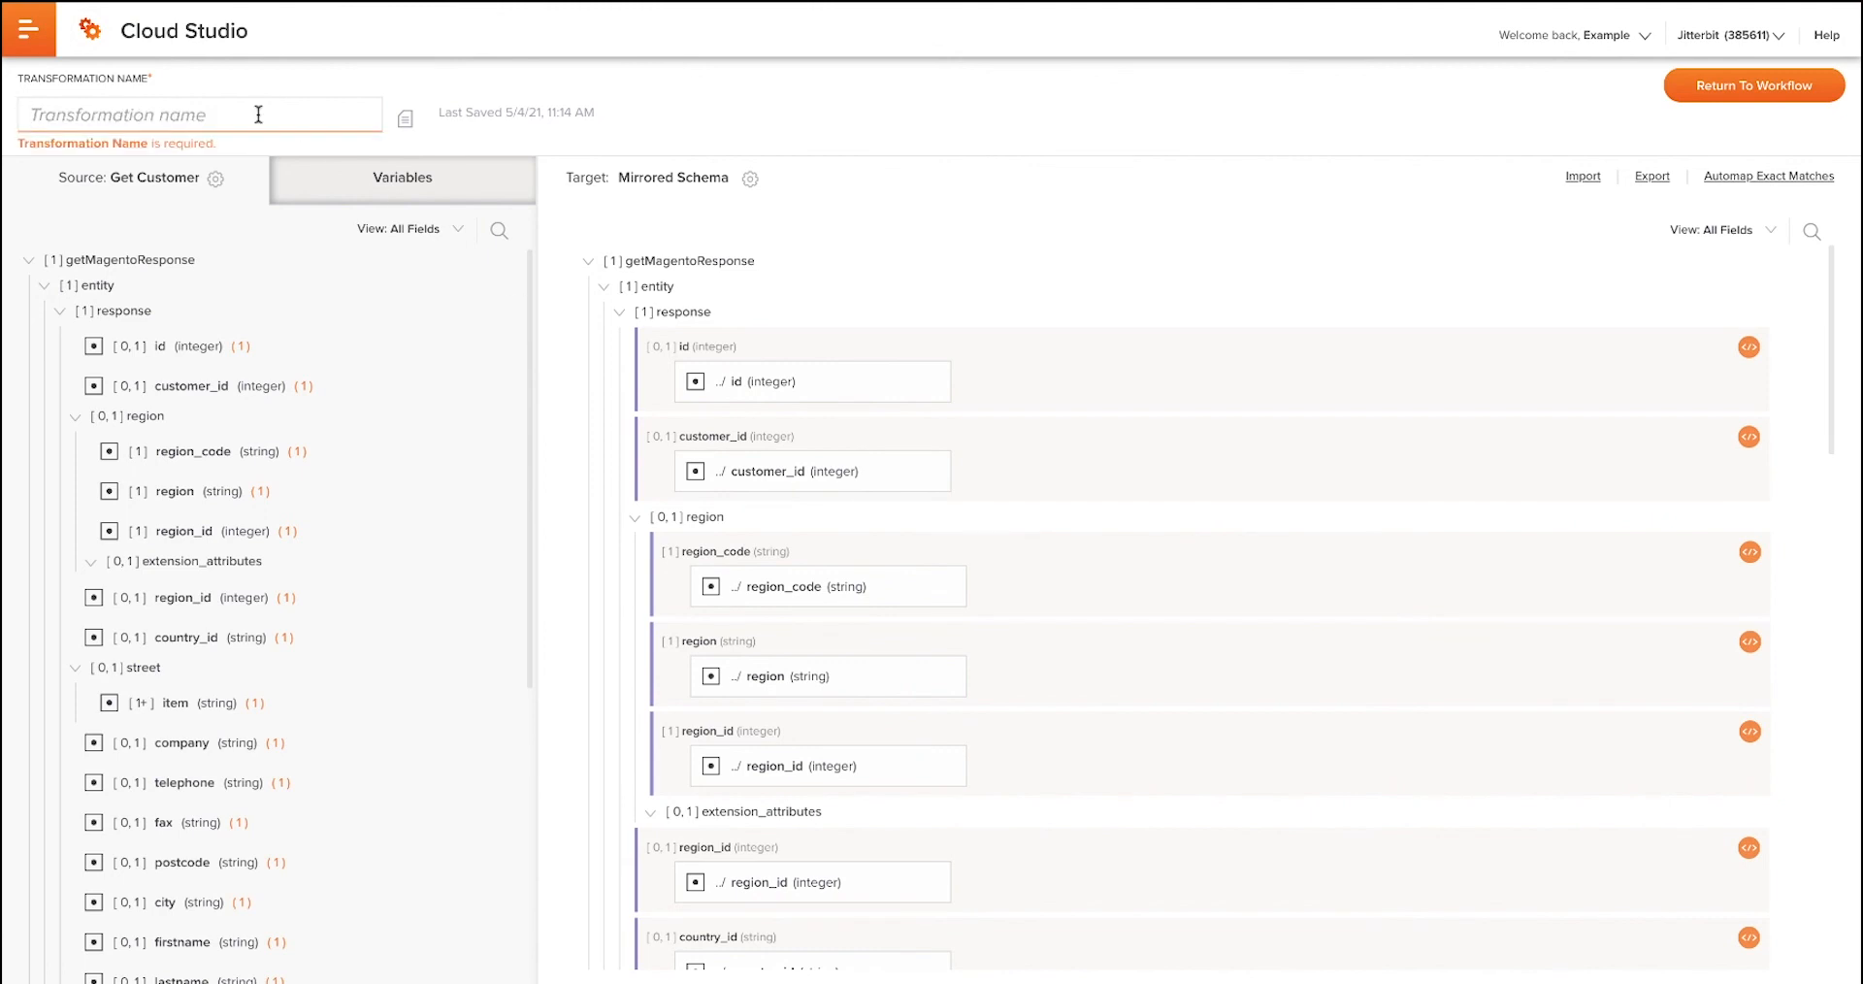
pyautogui.write('Response')
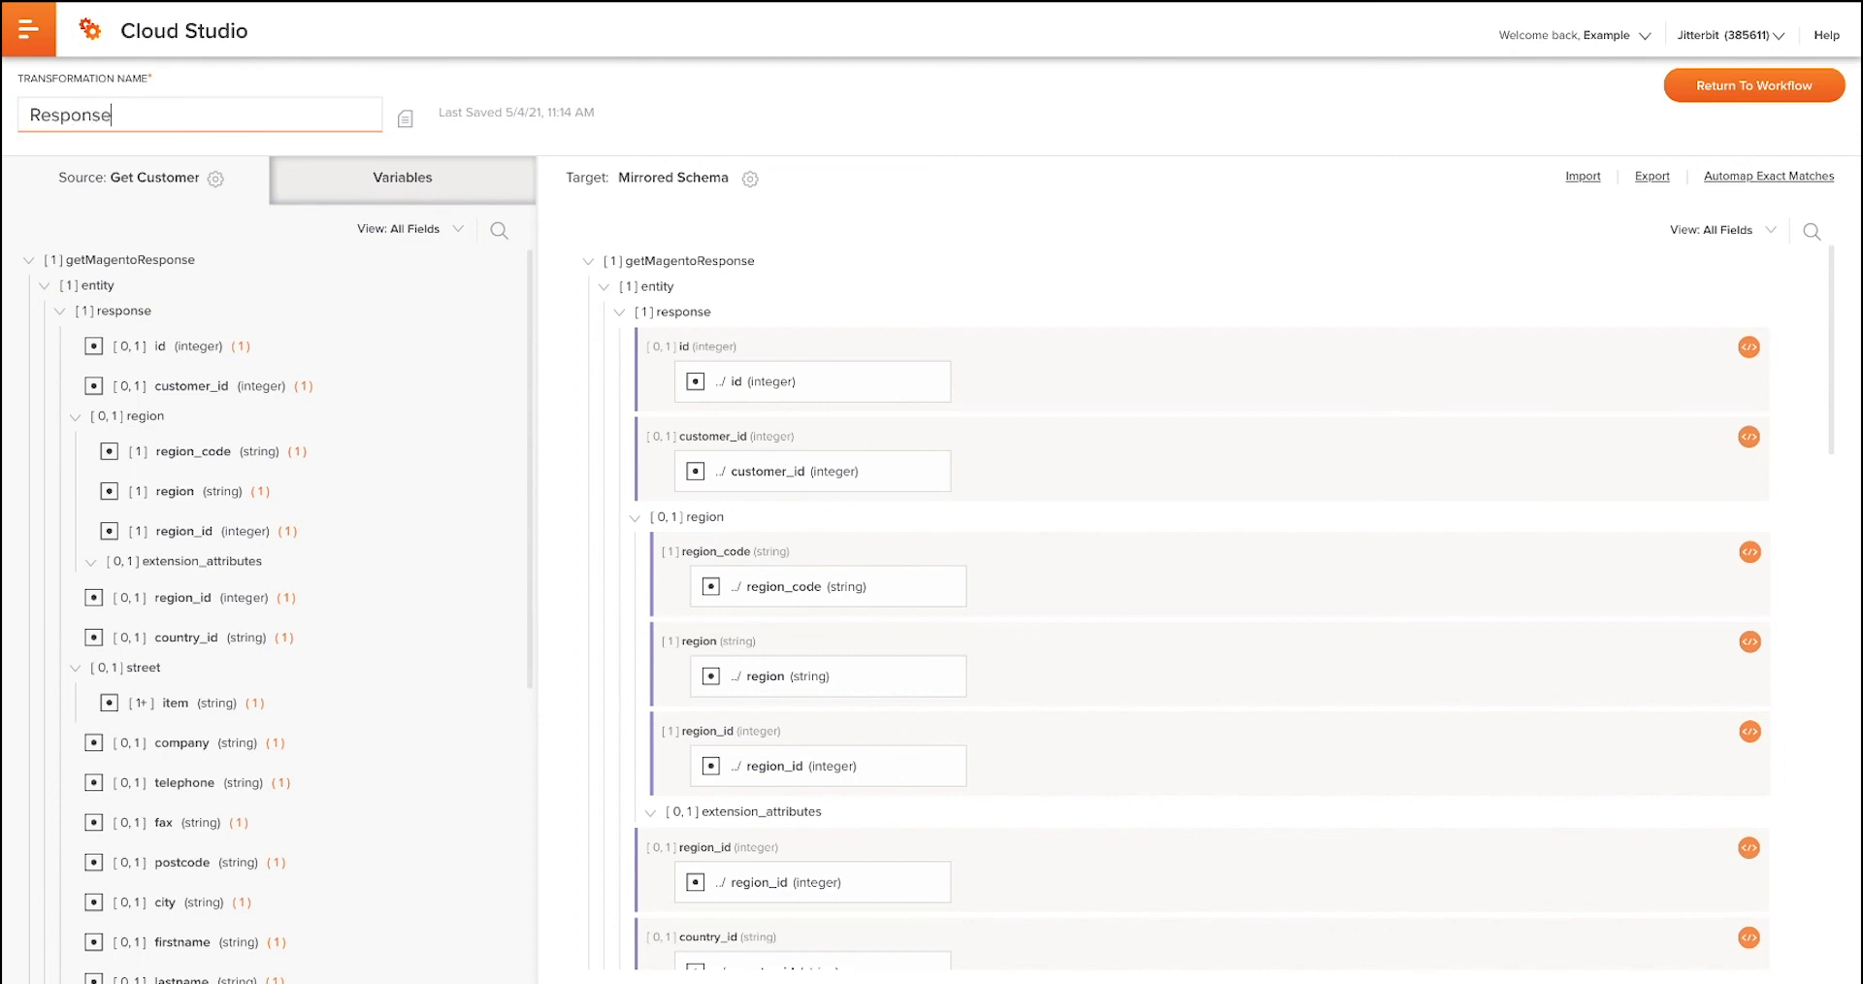
pyautogui.write(' Get Customer')
# Return to the workflow, then deploy and run the Get Customer to FTP operation
pyautogui.click(1755, 91)
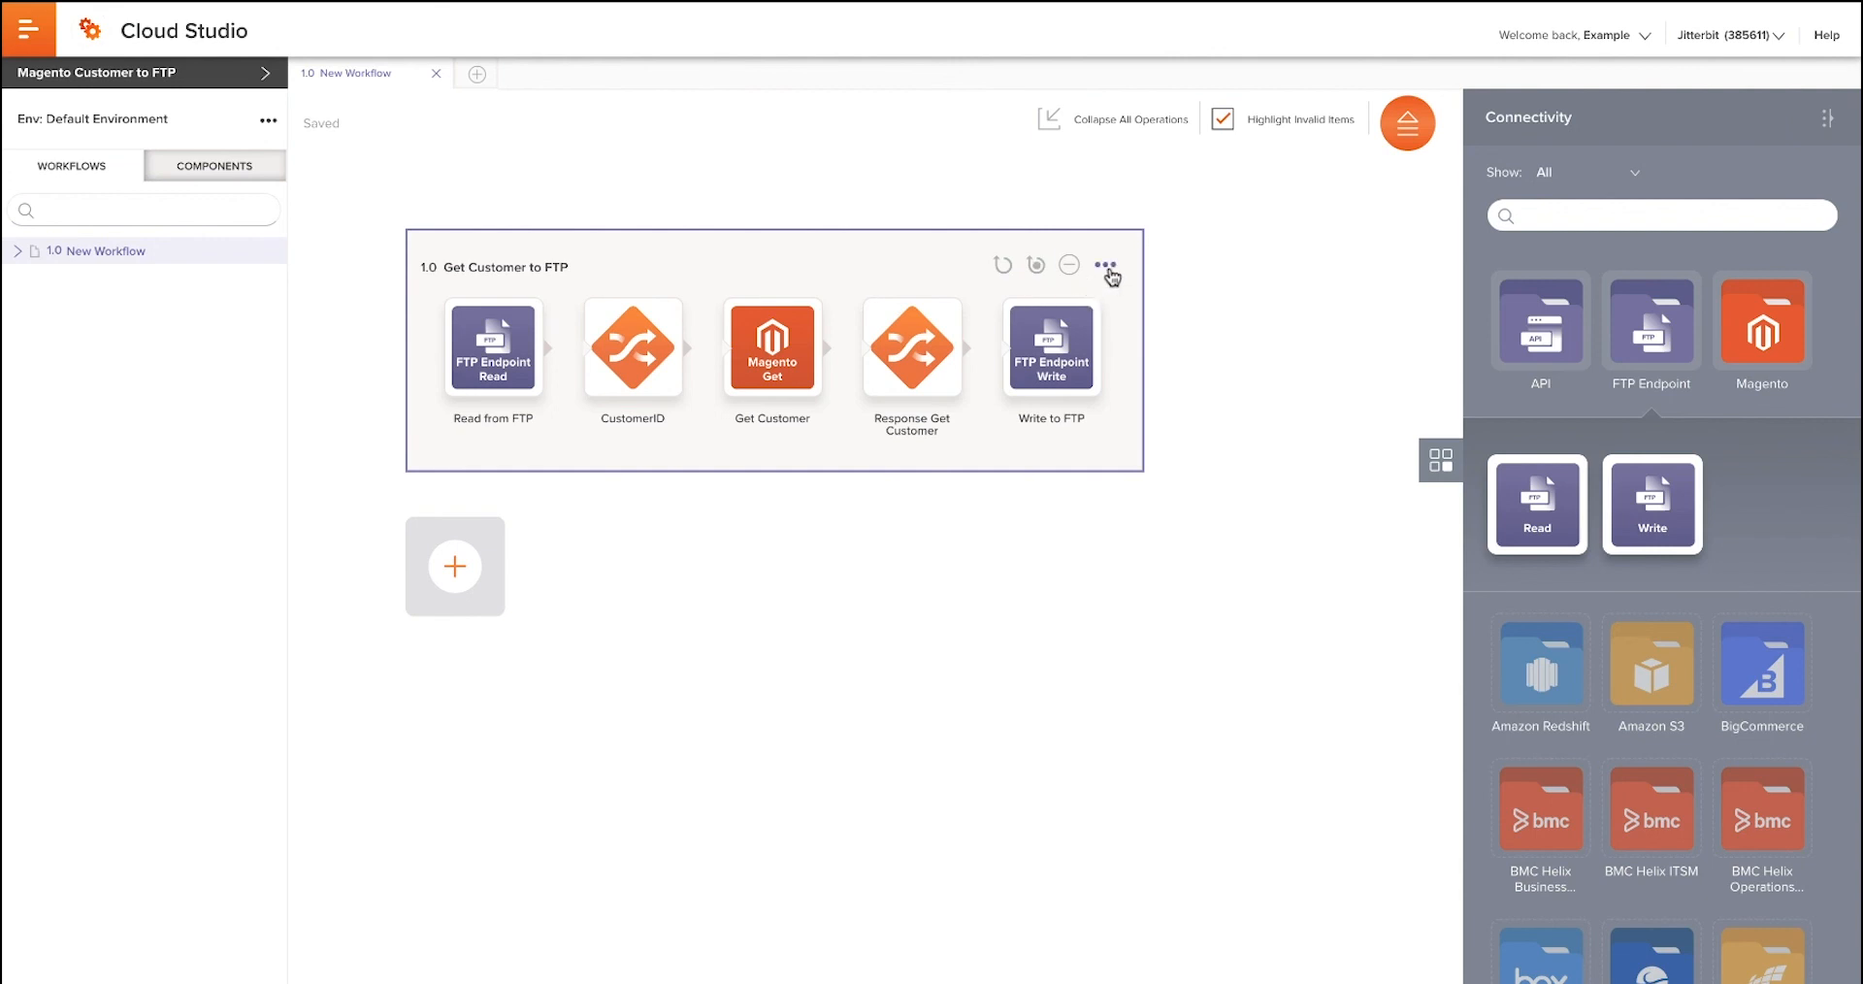
pyautogui.click(1110, 270)
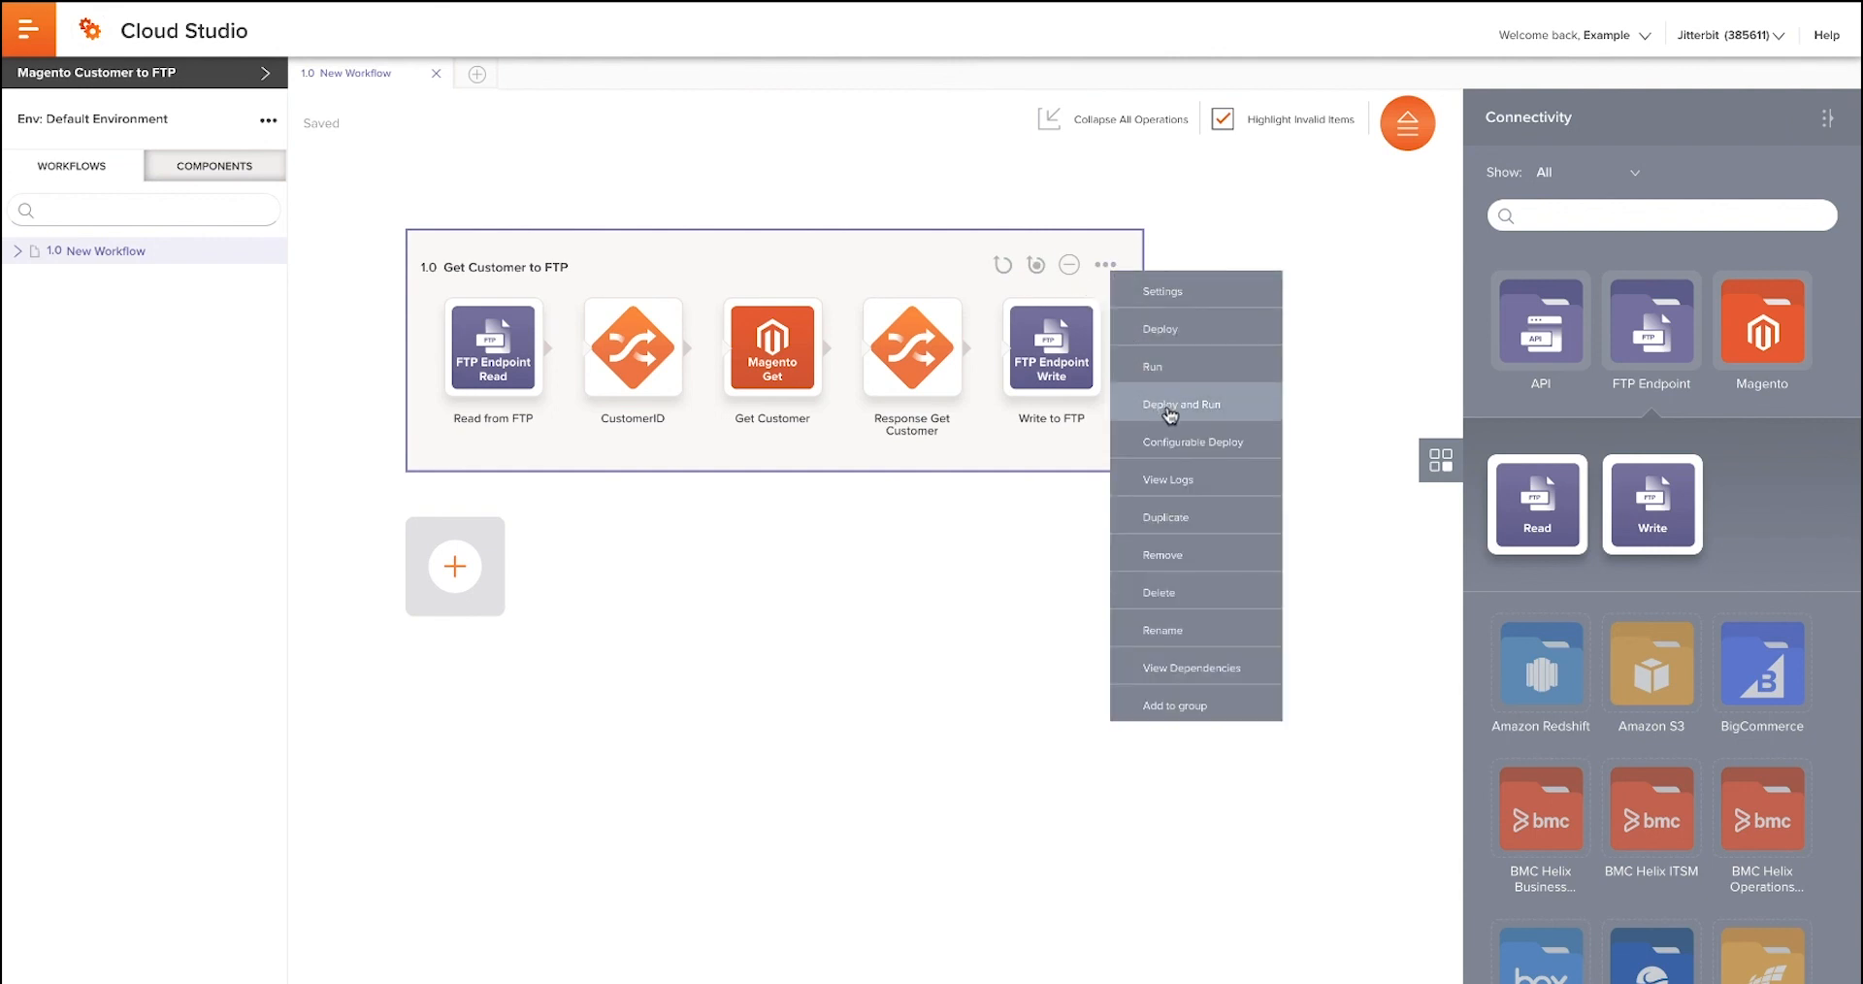
pyautogui.click(1170, 408)
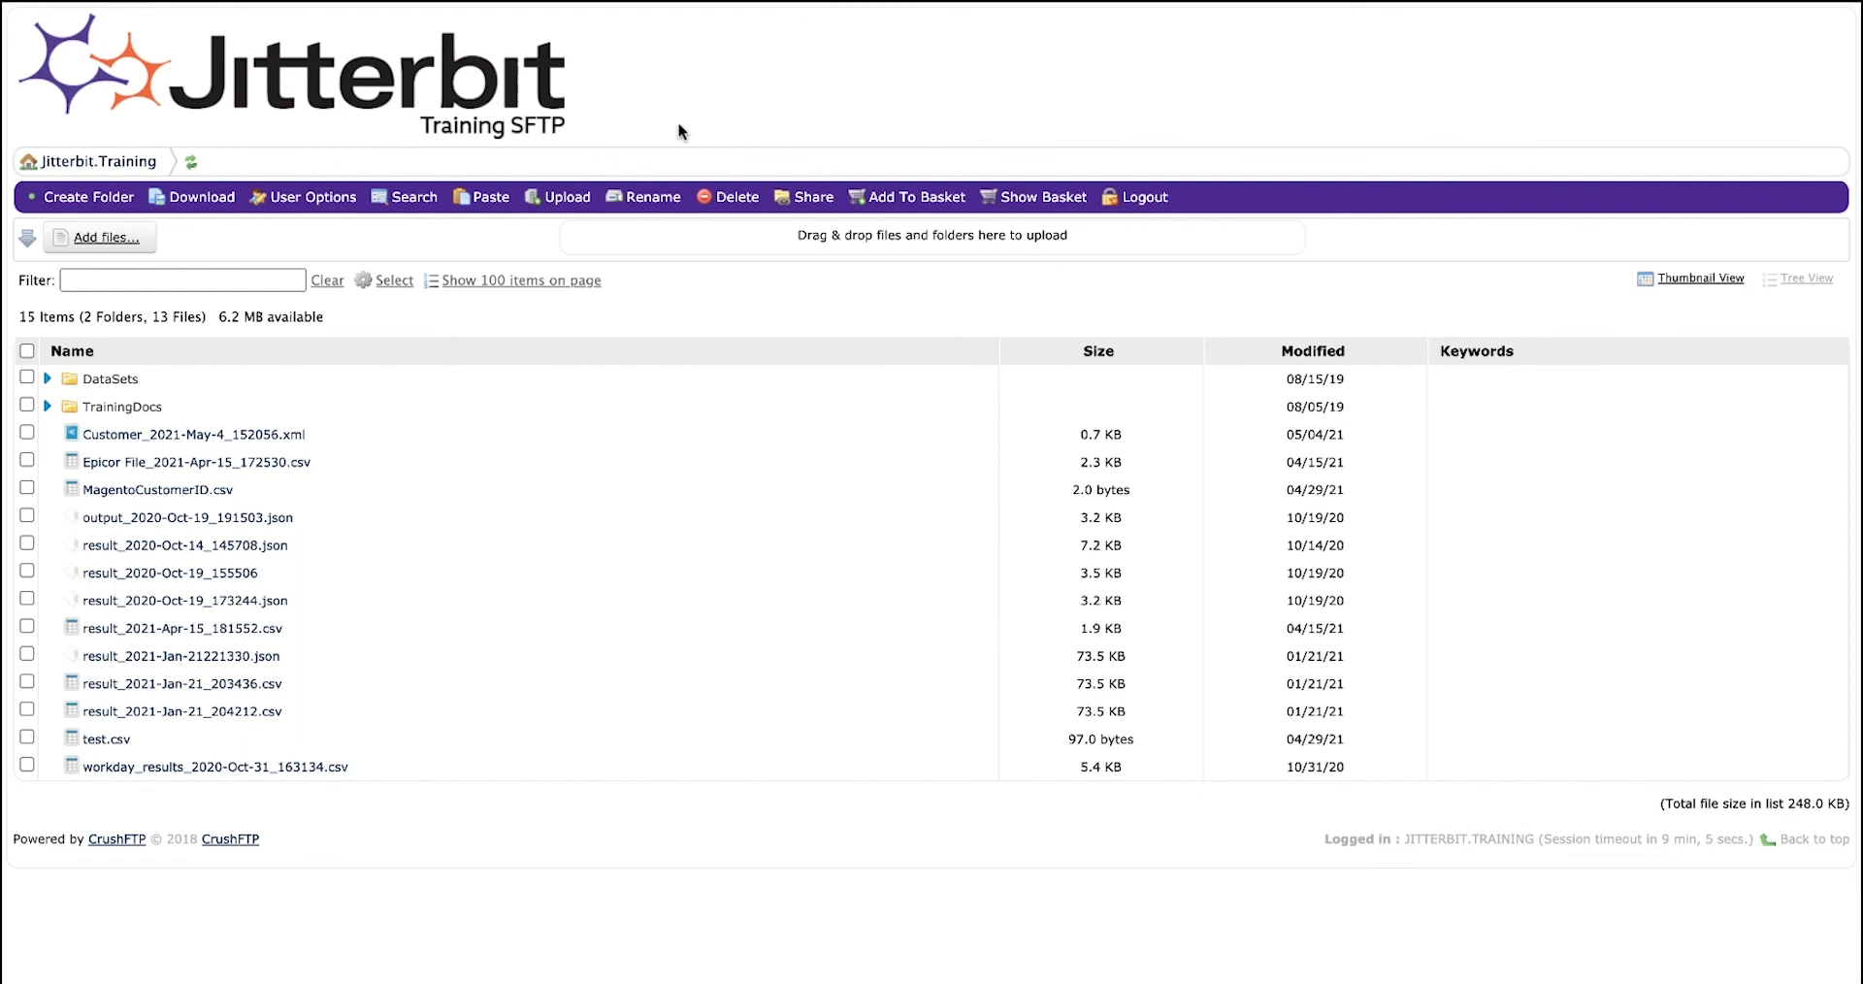
# Download Customer_2021-May-4_152056.xml from the Jitterbit Training SFTP site and show it in Finder
pyautogui.click(173, 438)
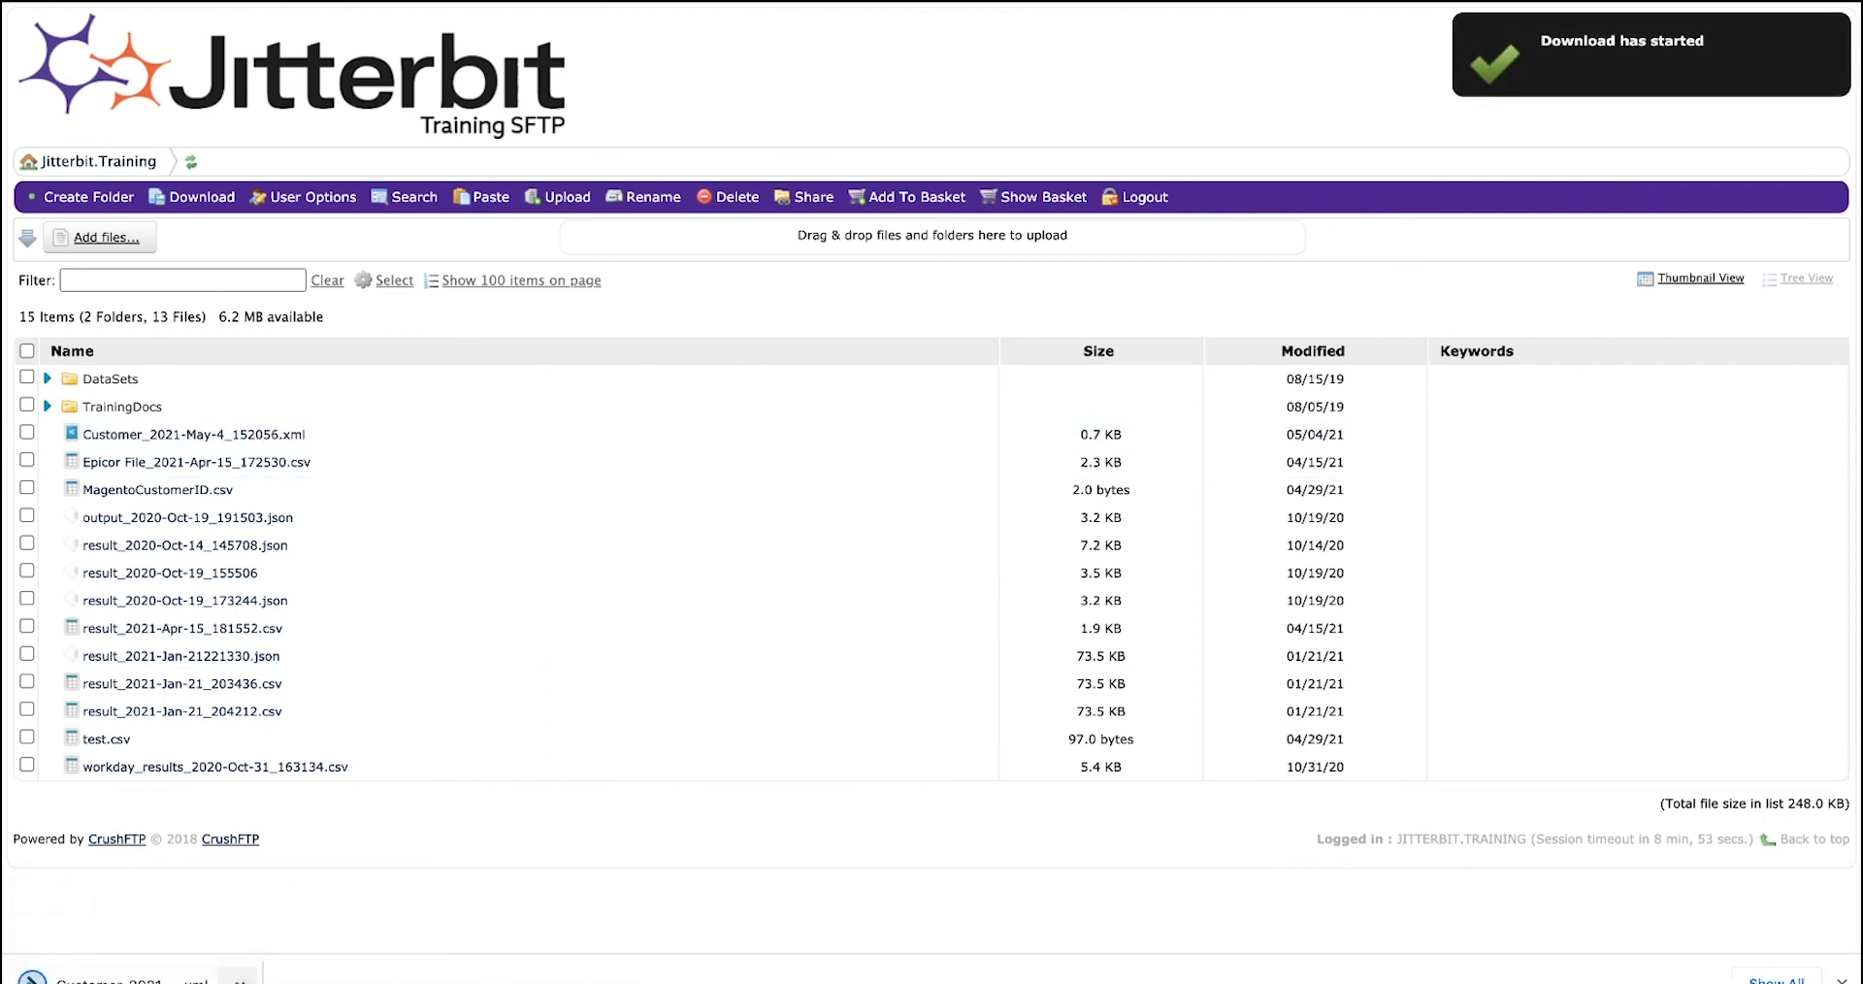
pyautogui.click(227, 976)
pyautogui.click(320, 961)
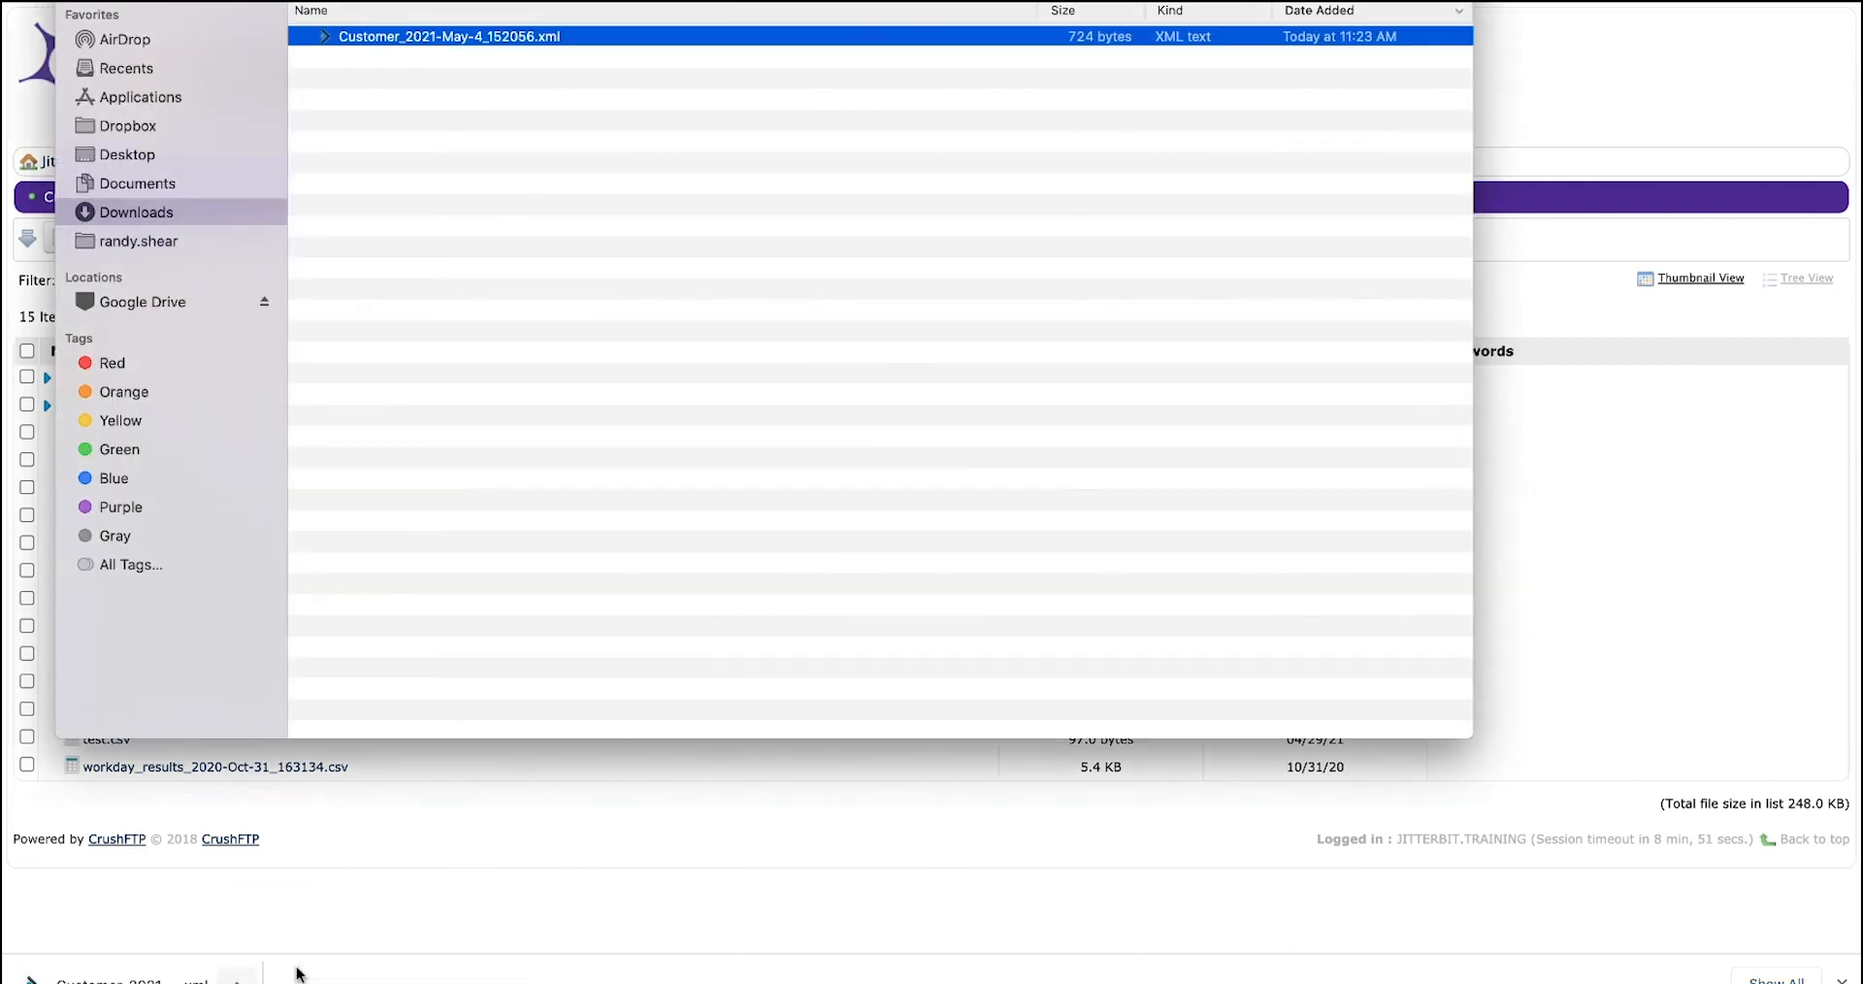
# Open the downloaded customer XML file in TextEdit and bring its window fully into view to read the customer record
pyautogui.rightClick(433, 39)
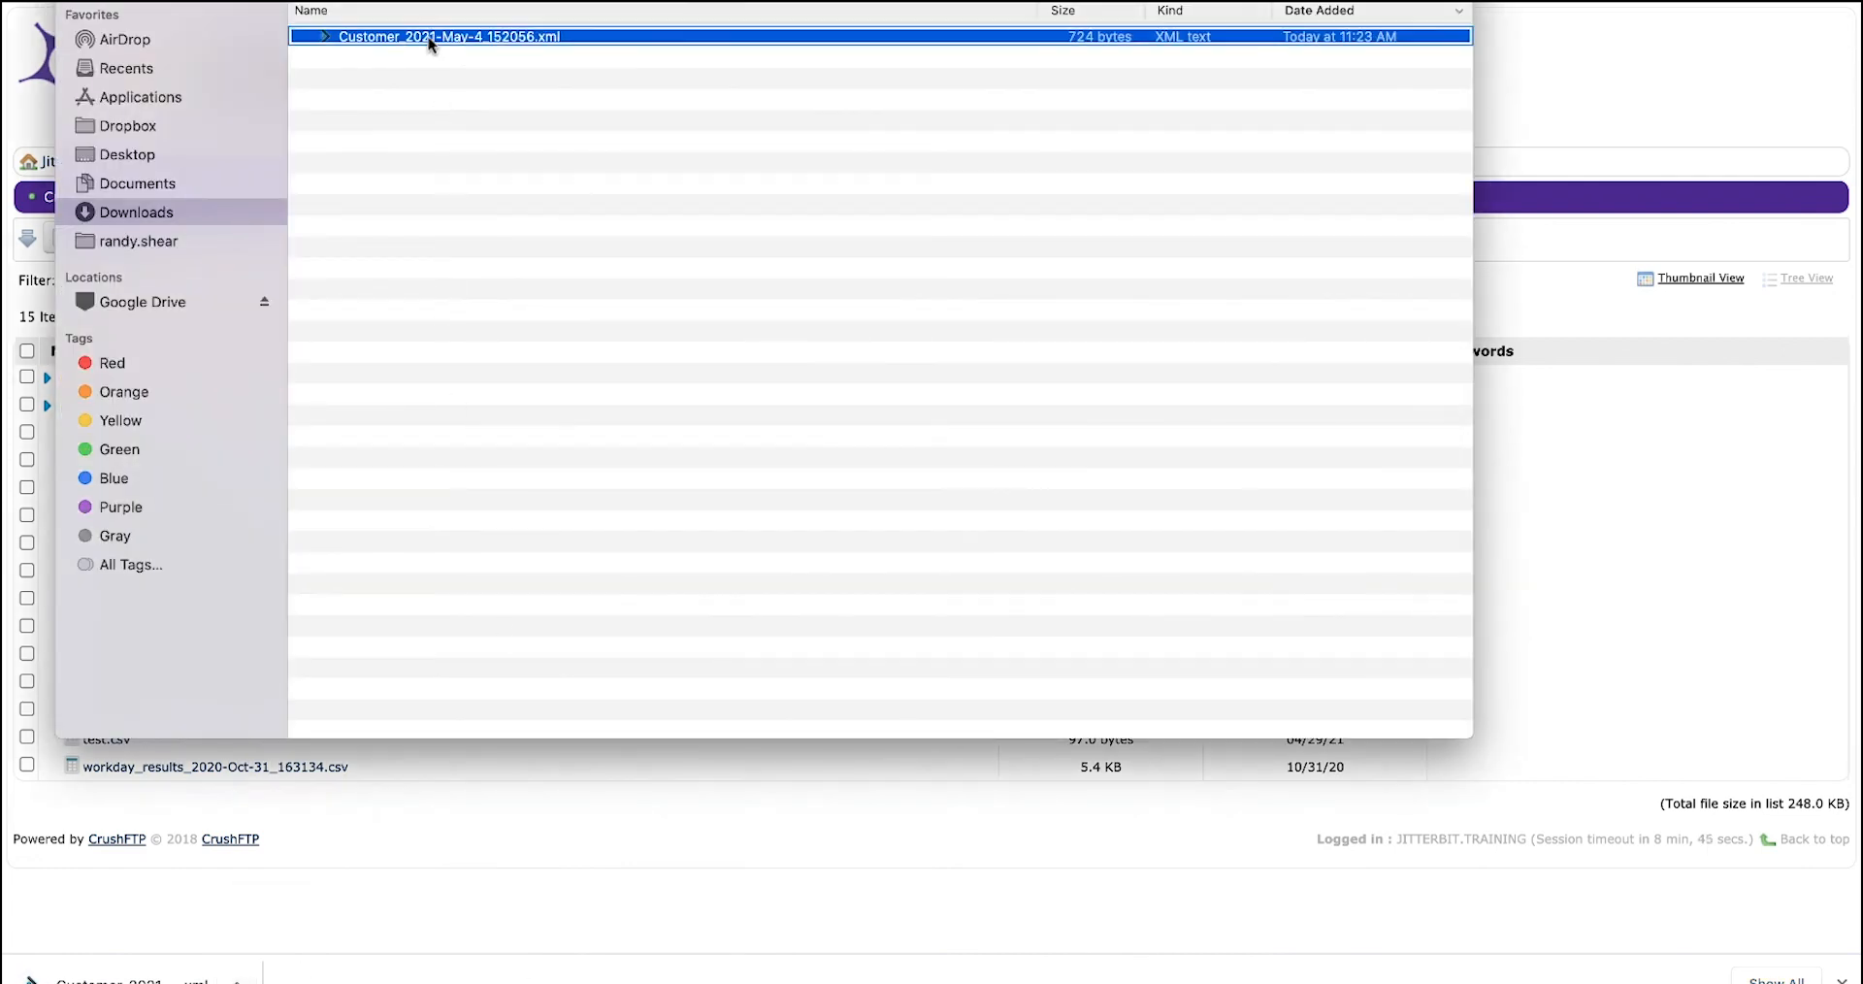
pyautogui.moveTo(495, 70)
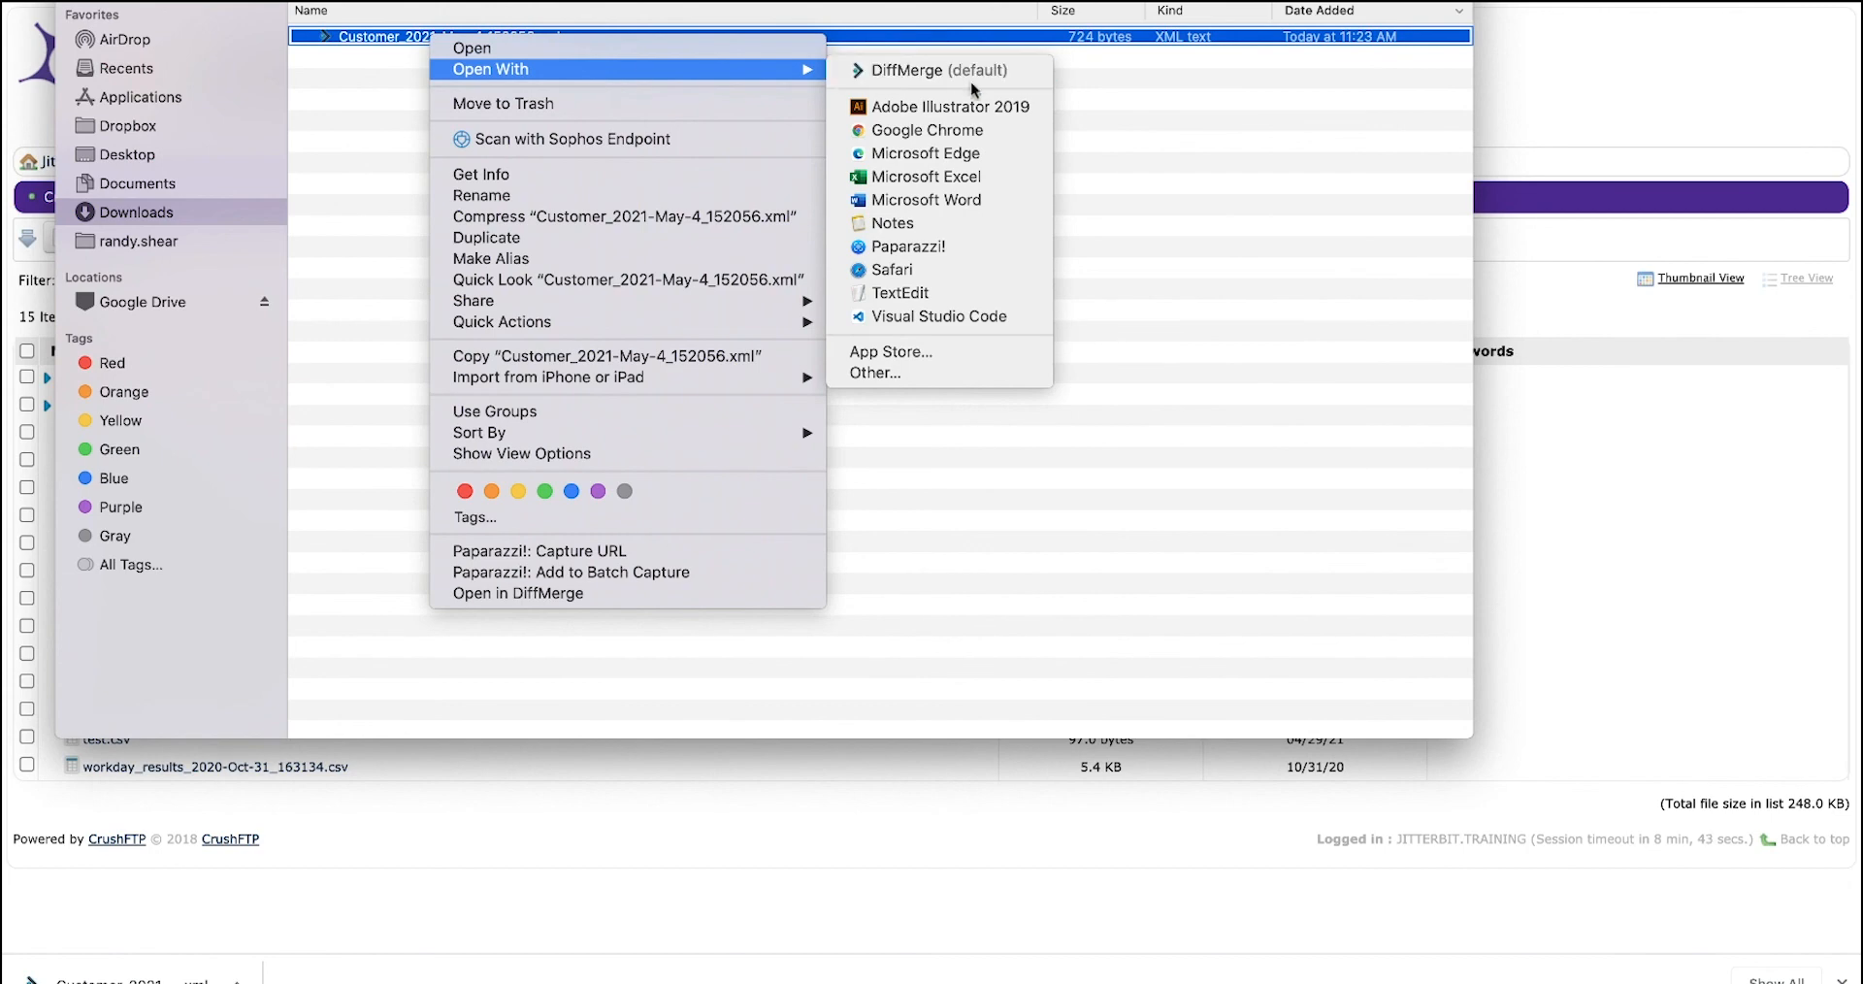
pyautogui.click(940, 296)
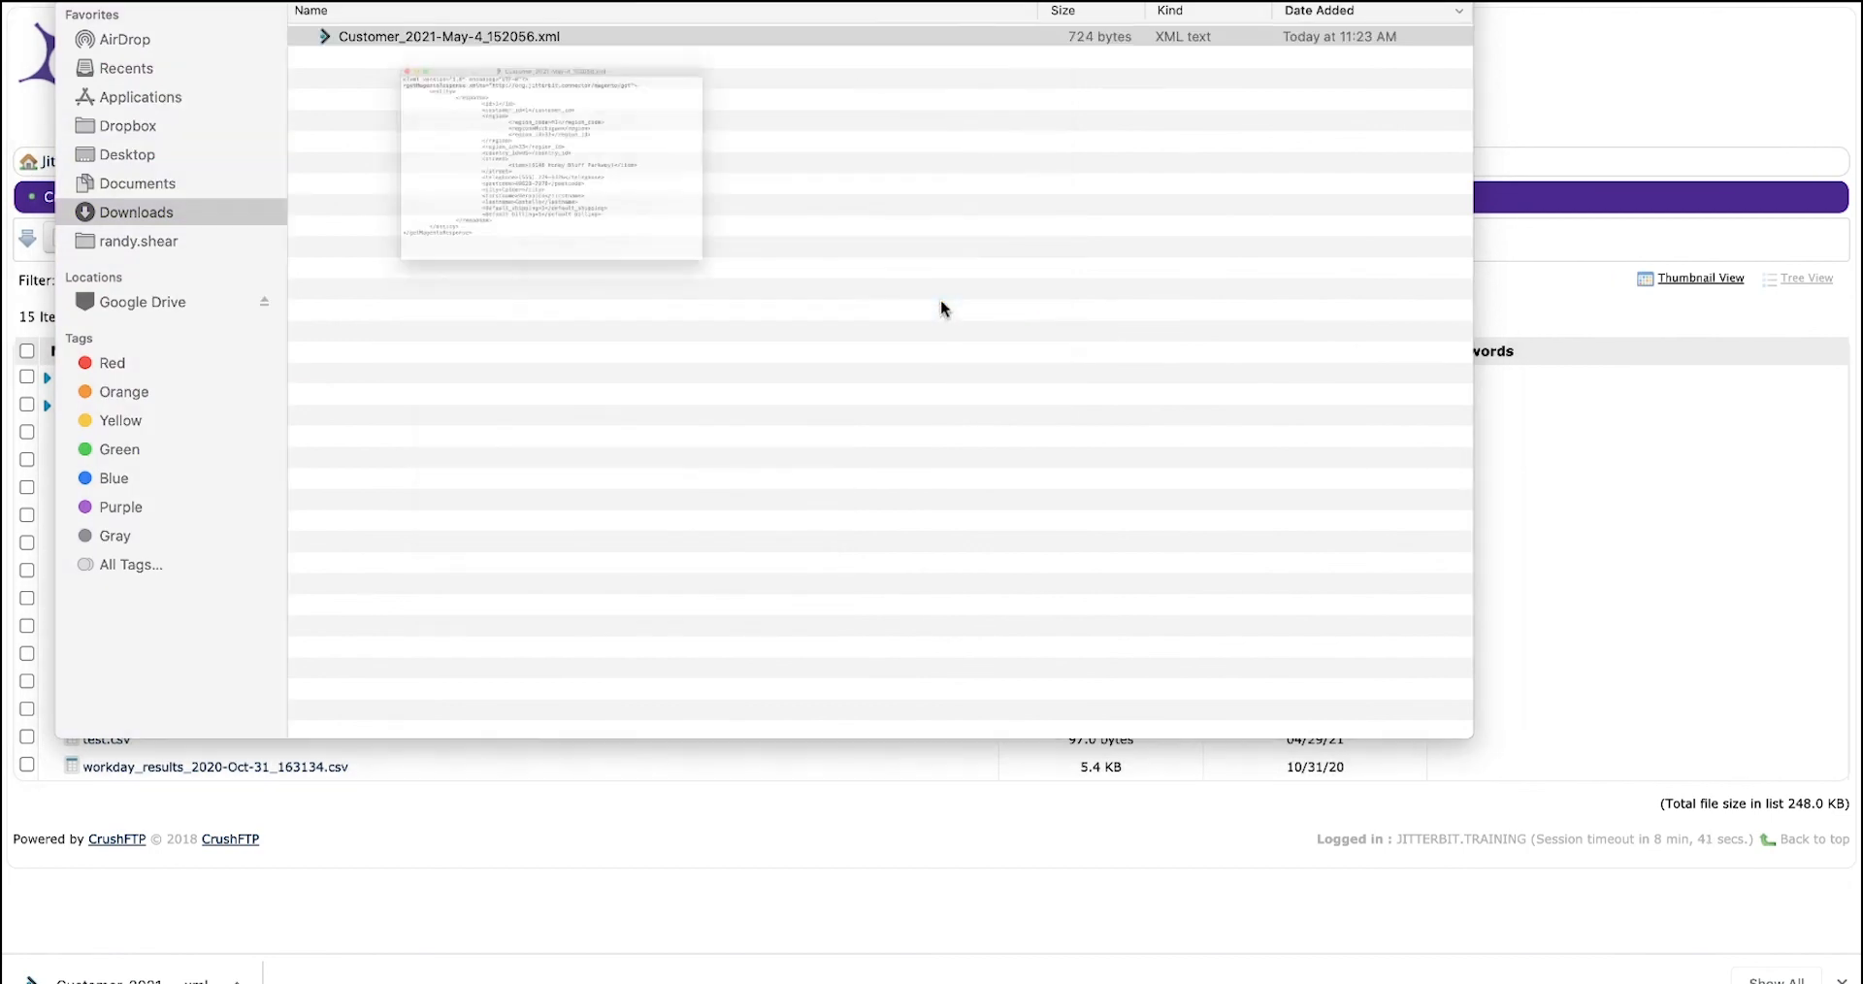
pyautogui.moveTo(741, 1); pyautogui.dragTo(805, 170)
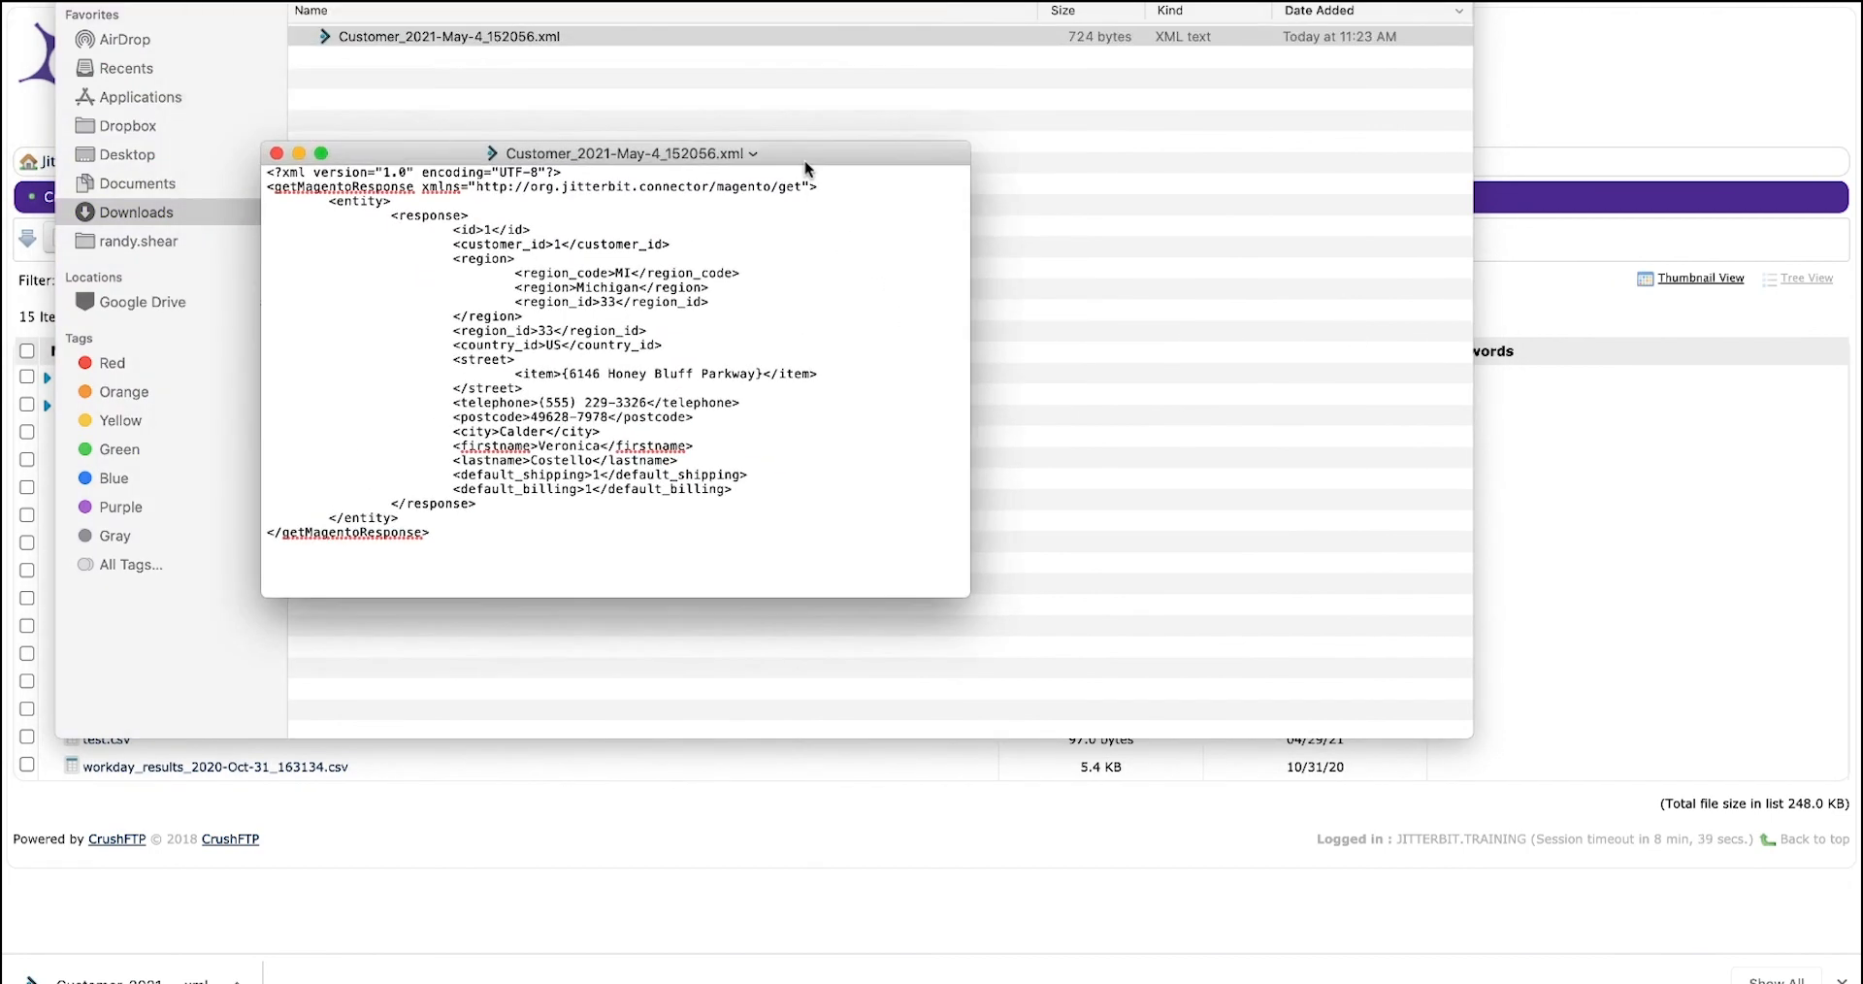